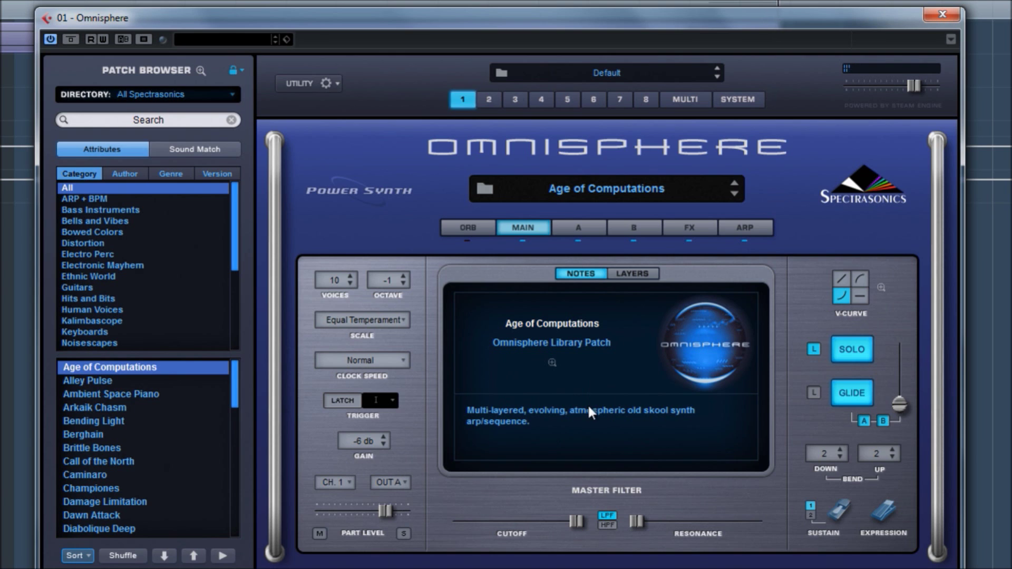
Compare the oscillator settings of layers A and B in the Age of Computations patch, ending on layer A.
{"action": "left_click", "coordinate": [572, 230]}
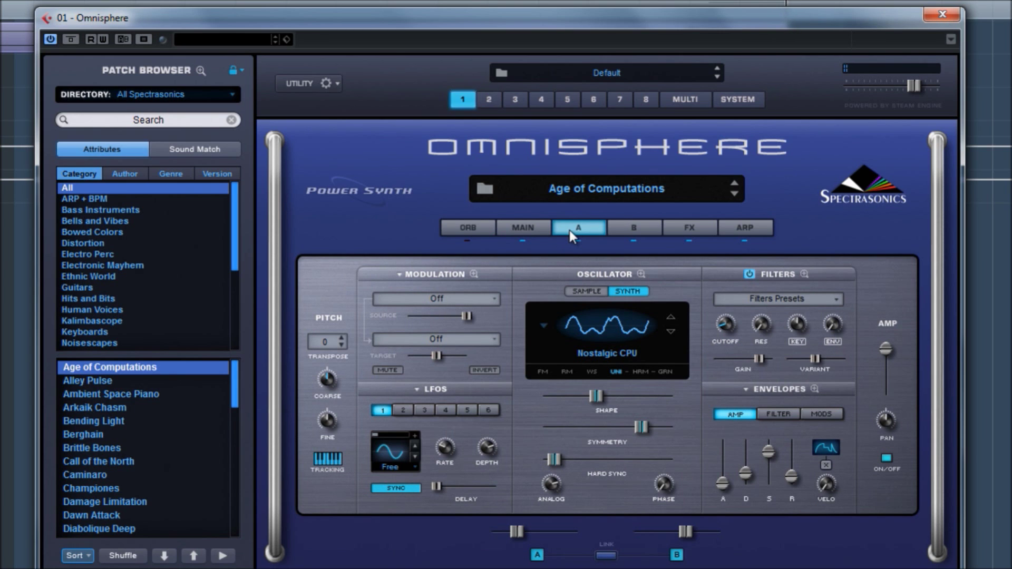
{"action": "left_click", "coordinate": [629, 232]}
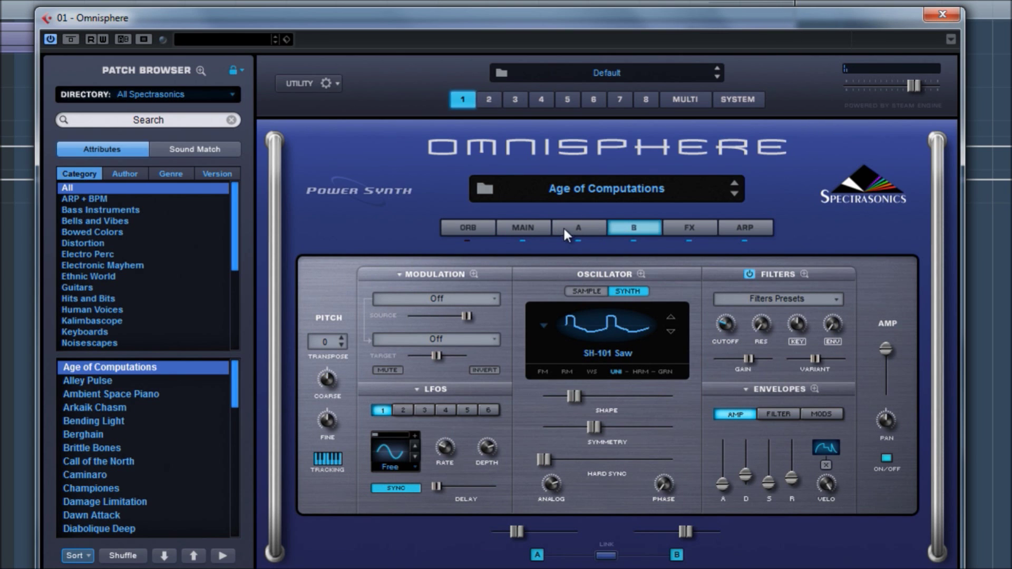
{"action": "left_click", "coordinate": [572, 232]}
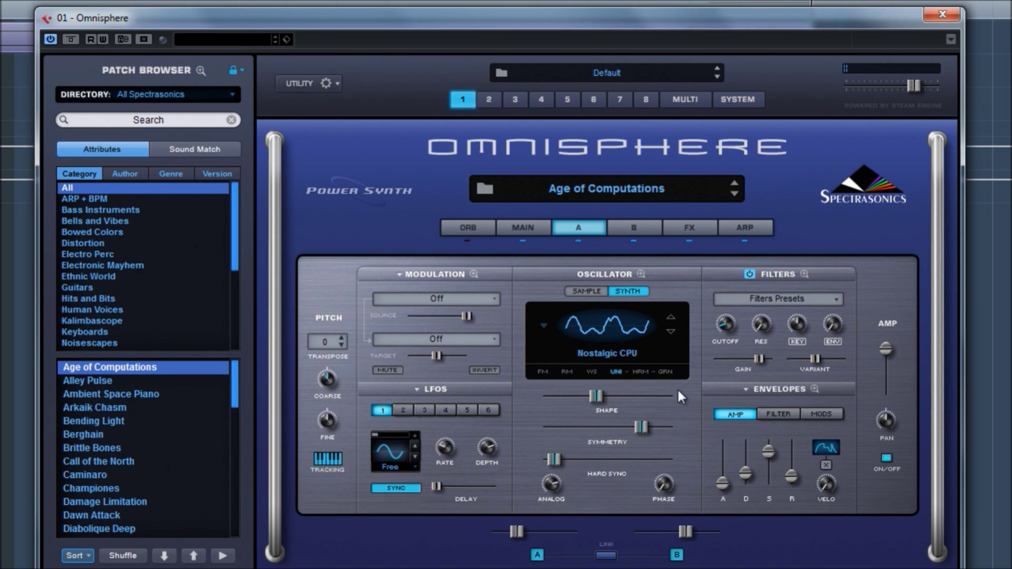
Examine layer A's available synth waveforms, including the Pulse and Sawtooth groups of Classic Waveforms, without choosing one.
{"action": "left_click", "coordinate": [615, 330]}
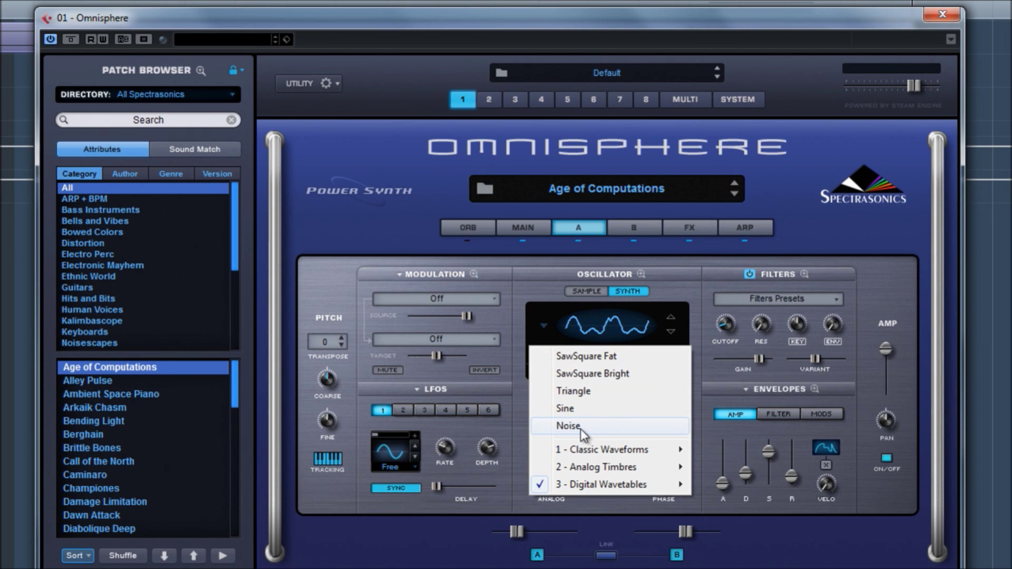
{"action": "mouse_move", "coordinate": [606, 449]}
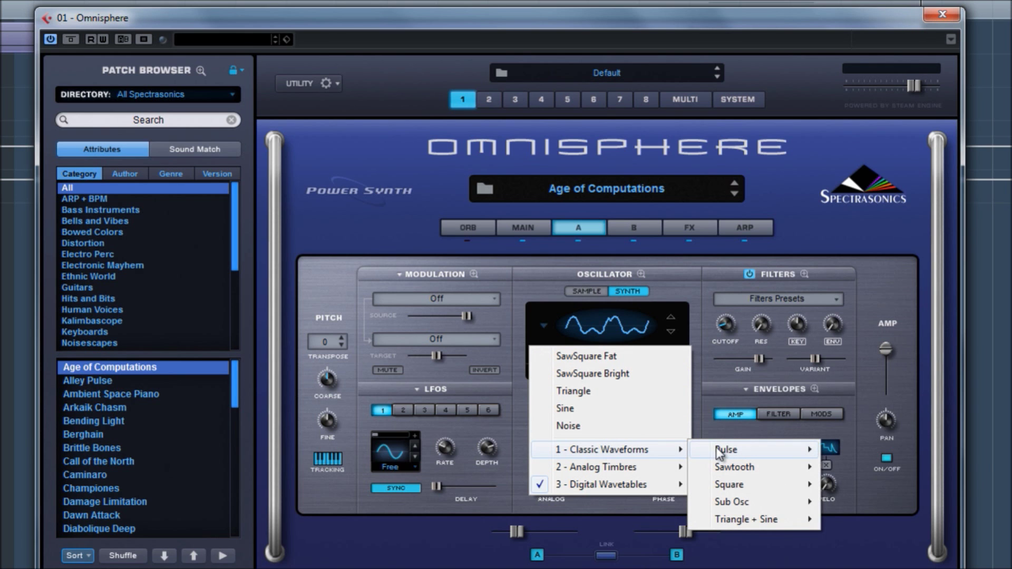
{"action": "mouse_move", "coordinate": [772, 449]}
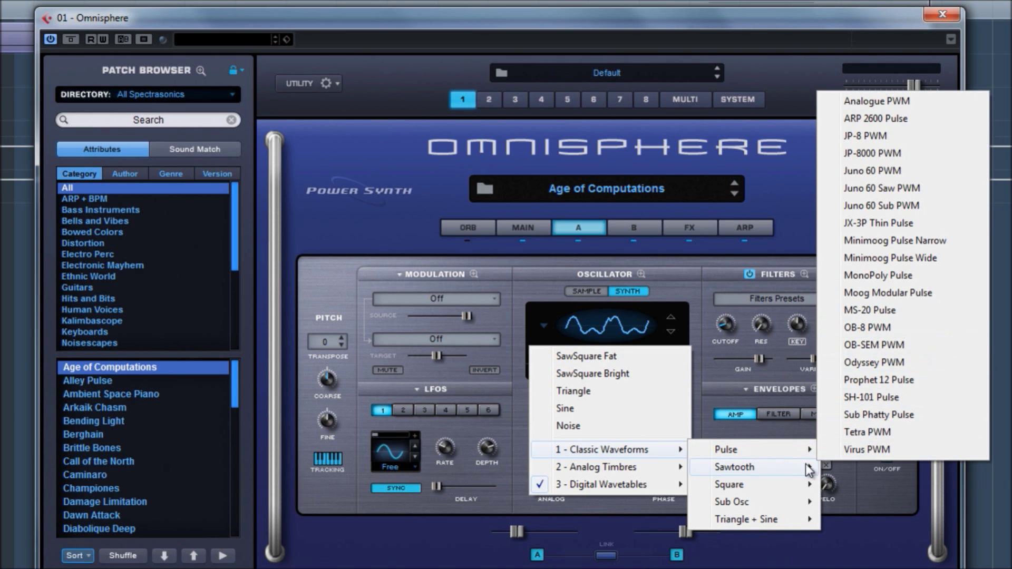
{"action": "mouse_move", "coordinate": [801, 467]}
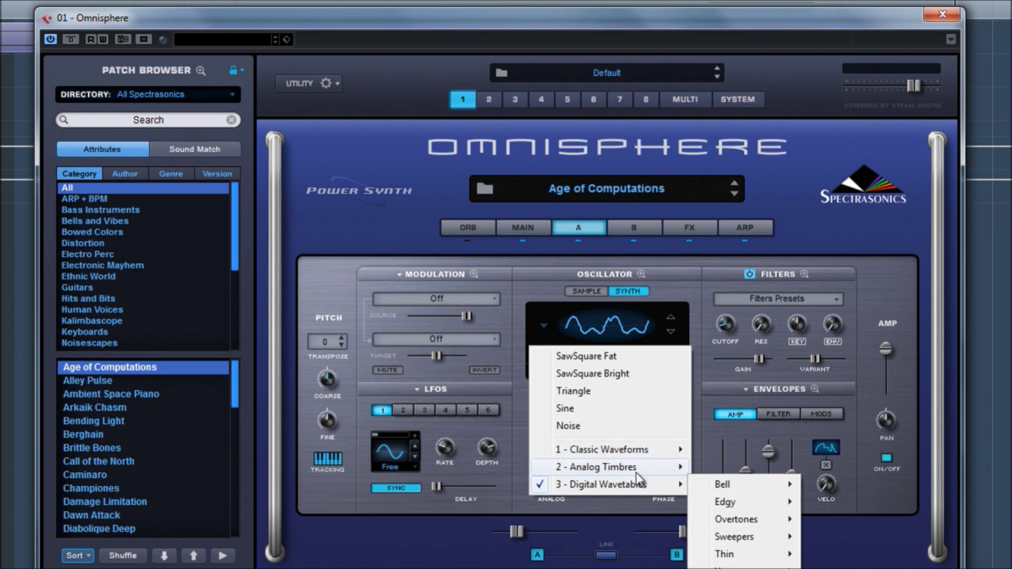
{"action": "mouse_move", "coordinate": [718, 453]}
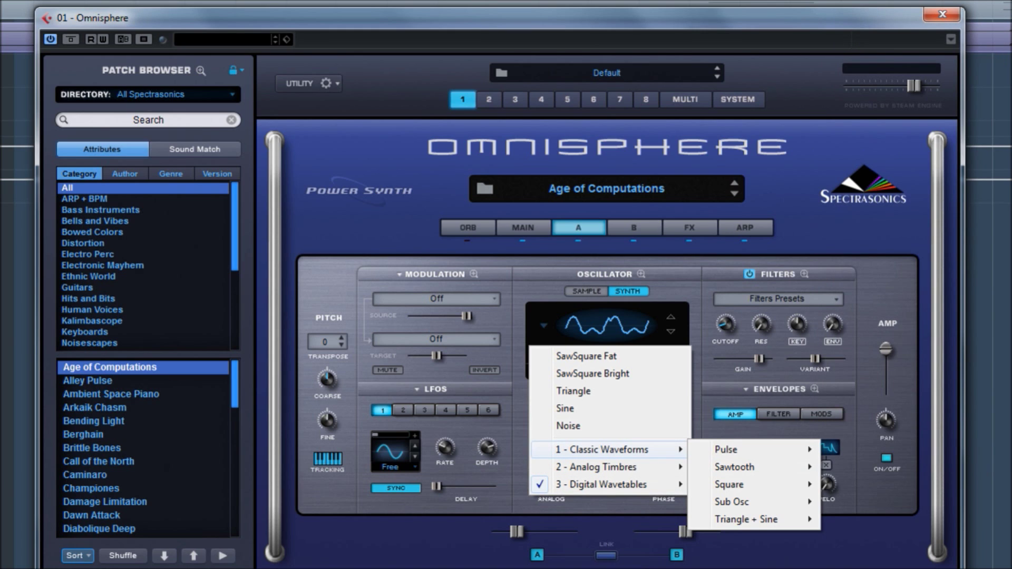
{"action": "key", "text": "Escape"}
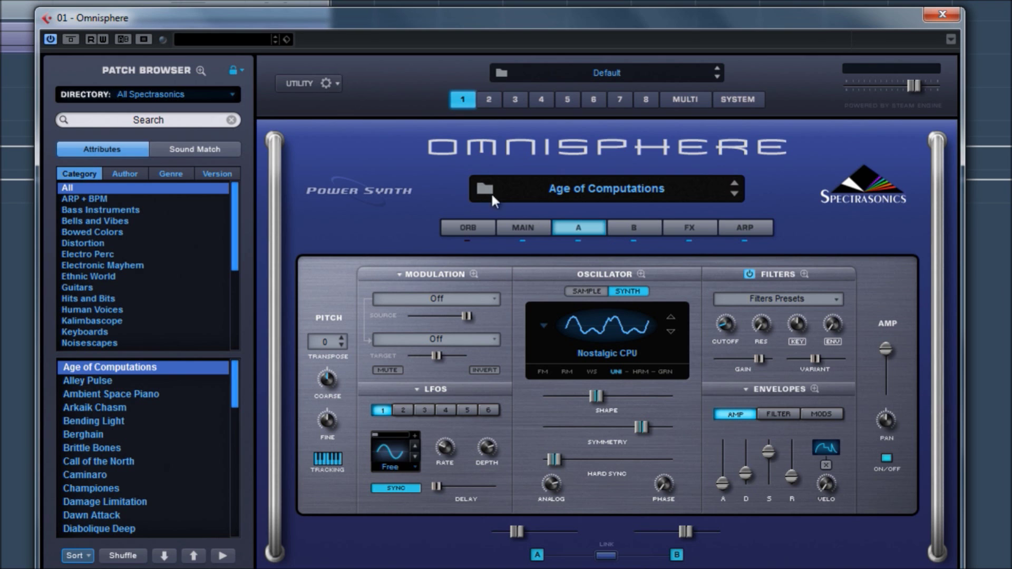
Examine the Classic Waveforms, Analog Timbres and Digital Wavetables groups available for layer A's oscillator, keeping the current waveform.
{"action": "left_click", "coordinate": [646, 350]}
{"action": "mouse_move", "coordinate": [649, 450]}
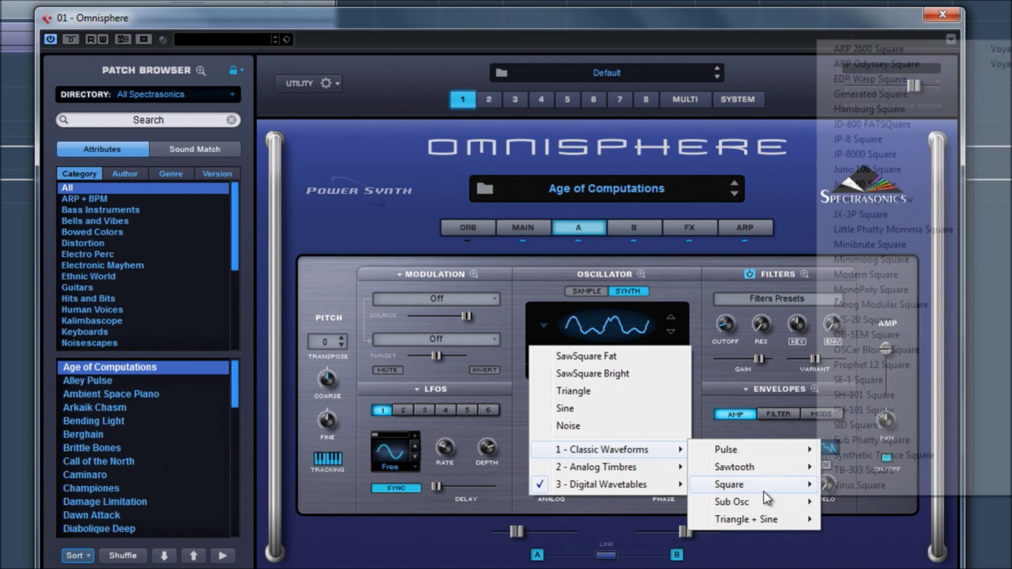
{"action": "mouse_move", "coordinate": [634, 466]}
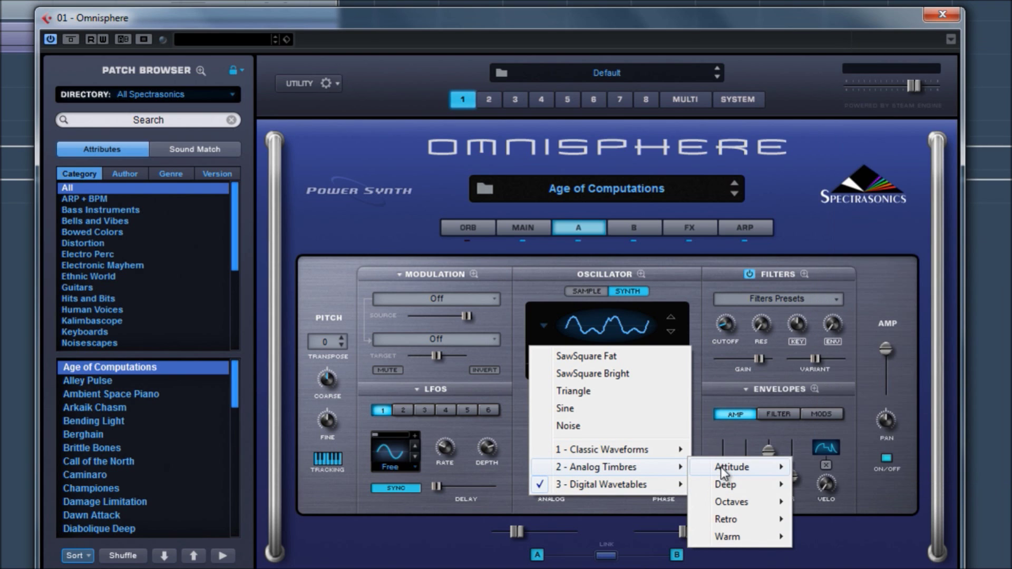
{"action": "mouse_move", "coordinate": [721, 467]}
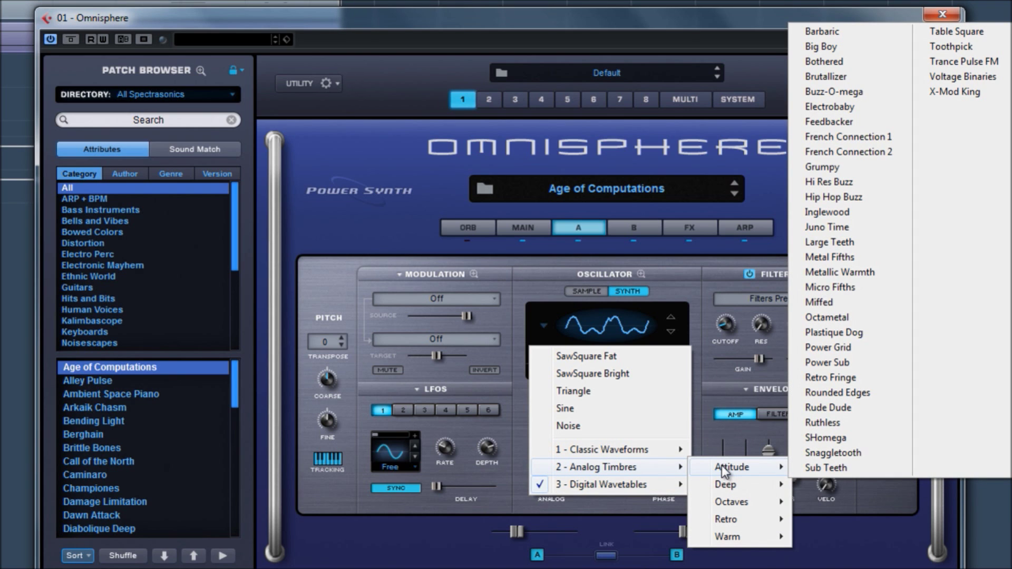
{"action": "mouse_move", "coordinate": [742, 498]}
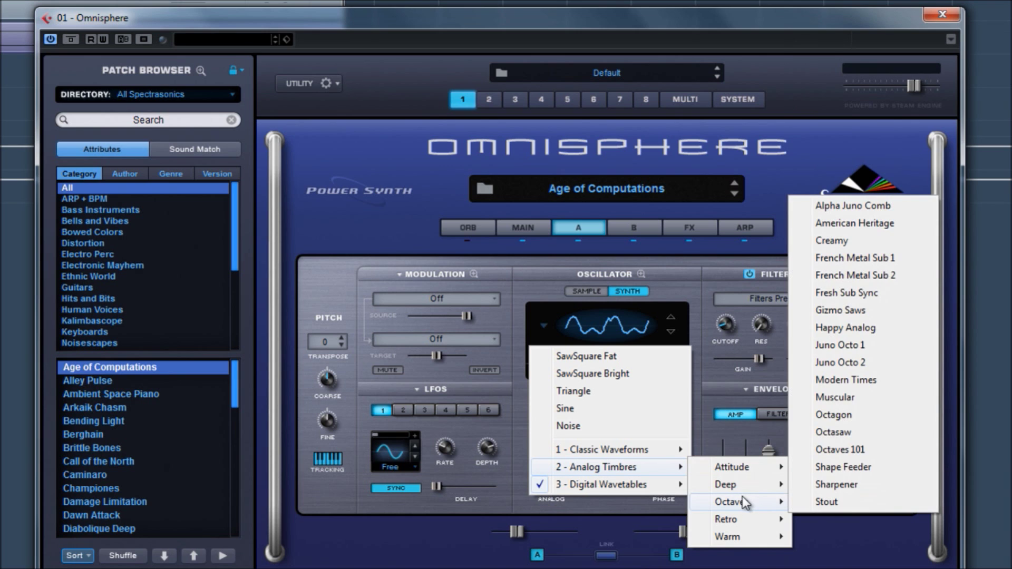
{"action": "mouse_move", "coordinate": [754, 521]}
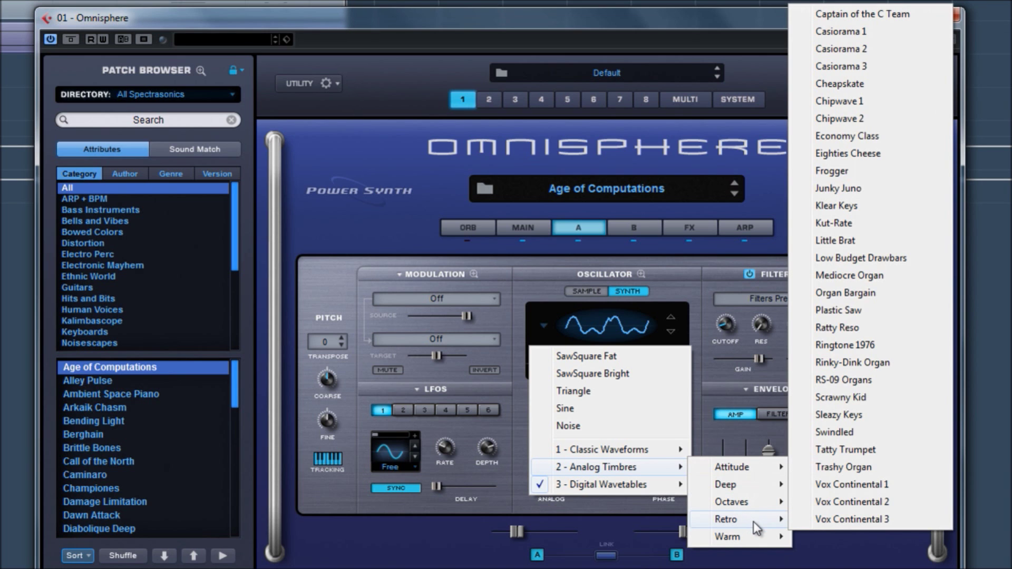
{"action": "mouse_move", "coordinate": [637, 485]}
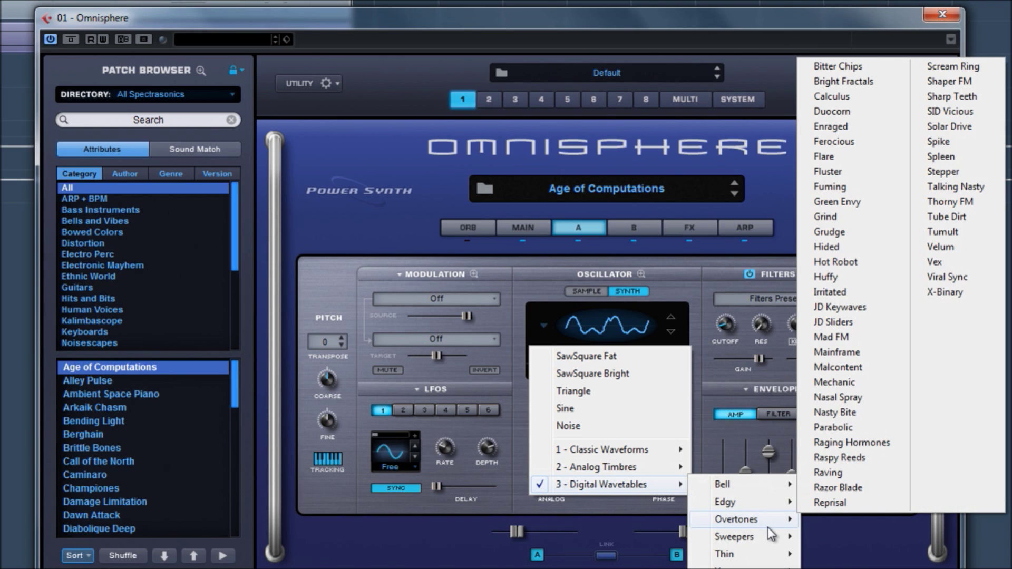
{"action": "mouse_move", "coordinate": [767, 558]}
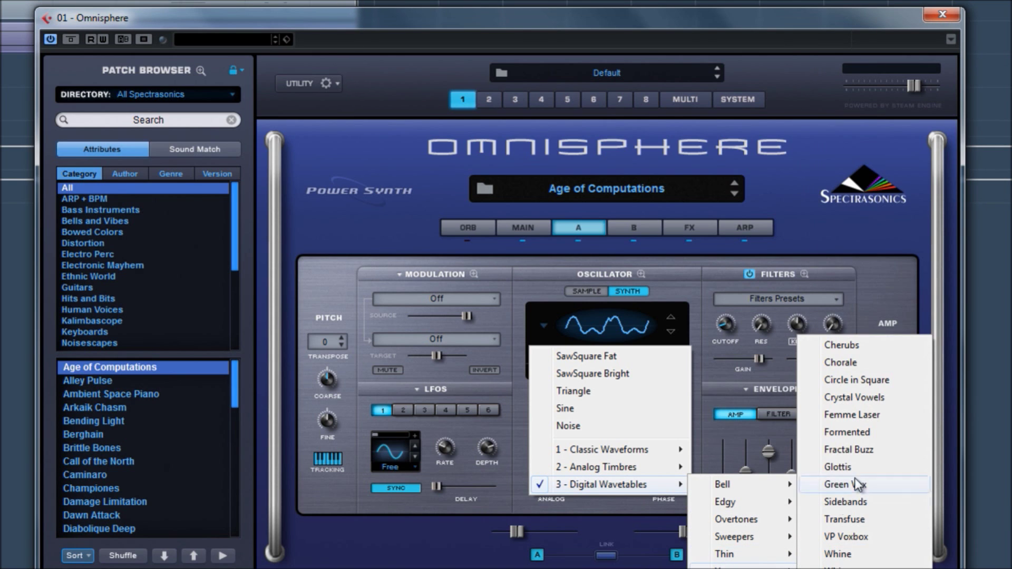
{"action": "left_click", "coordinate": [699, 425]}
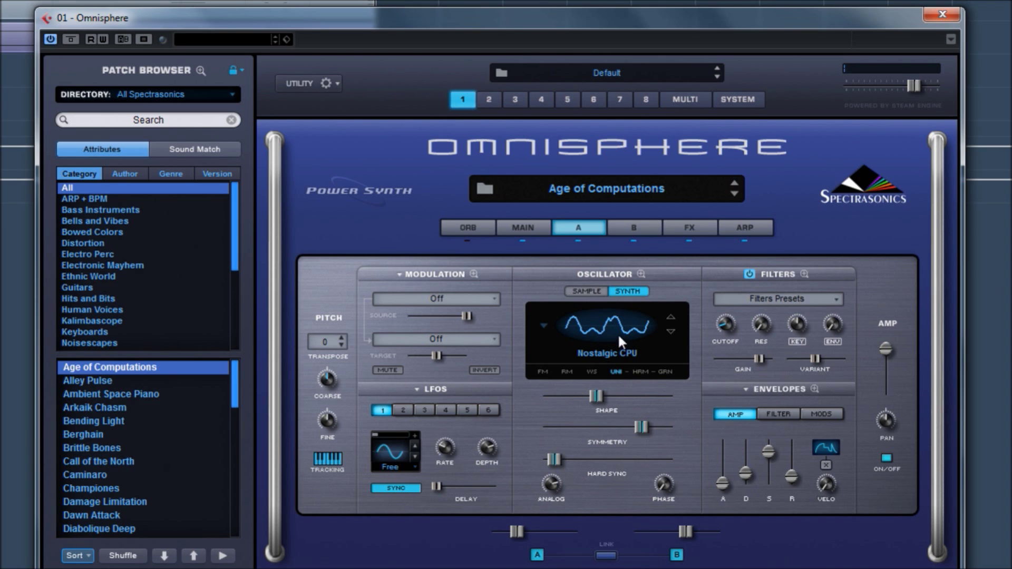
Check layer B's synth oscillator against layer A's once more, finishing on layer A.
{"action": "left_click", "coordinate": [635, 231]}
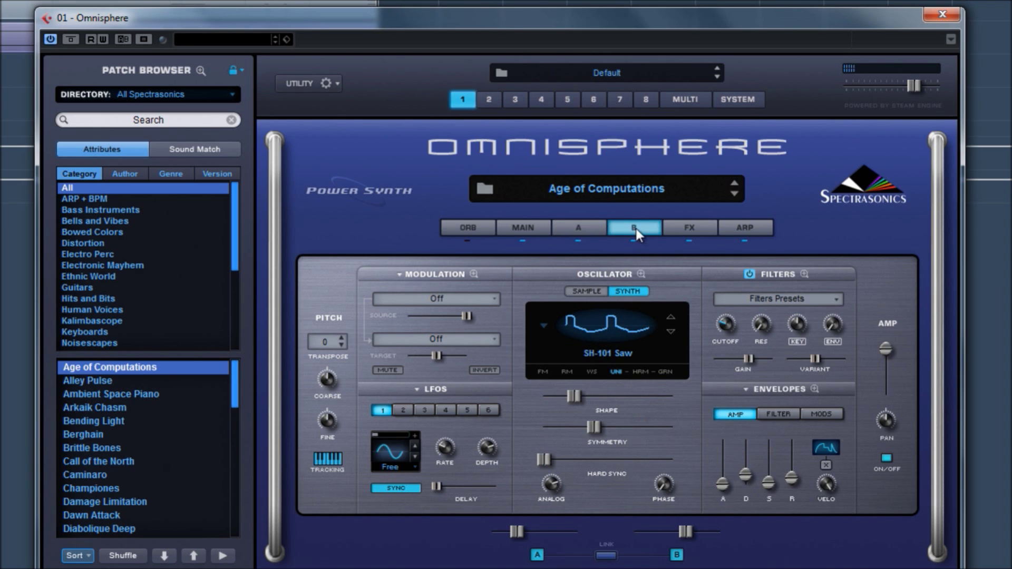
{"action": "left_click", "coordinate": [588, 231]}
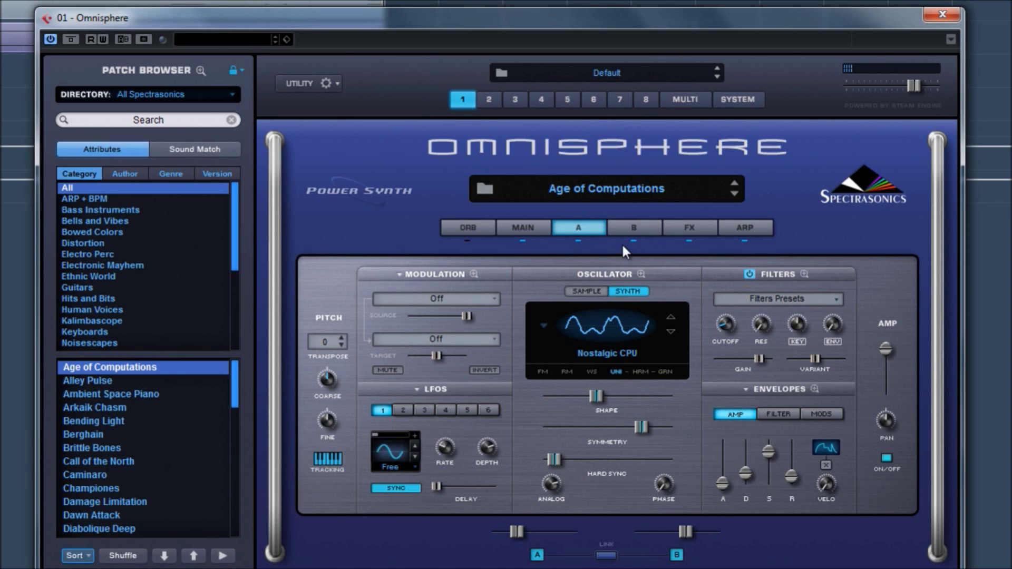
{"action": "left_click", "coordinate": [629, 229]}
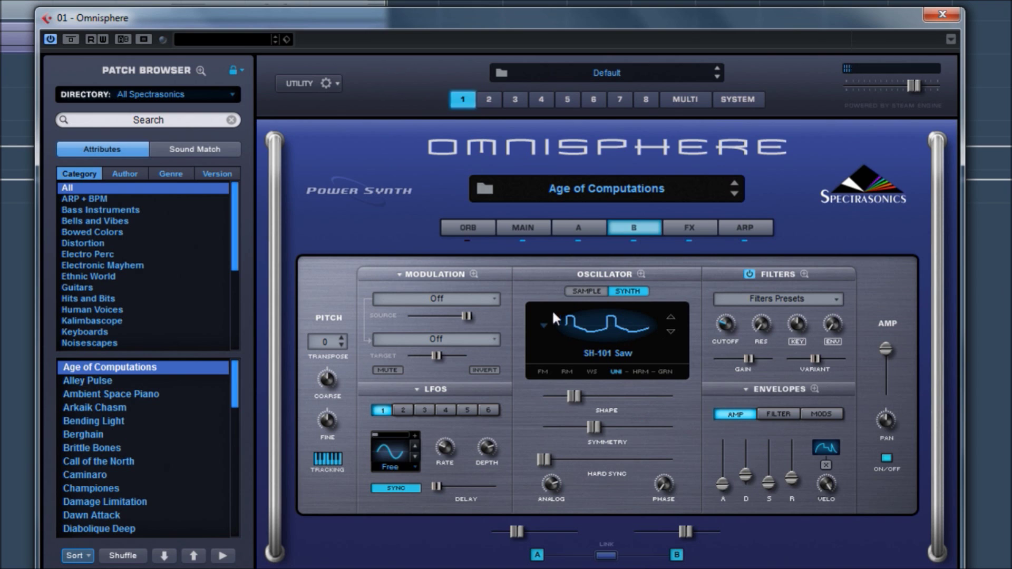
{"action": "left_click", "coordinate": [592, 230]}
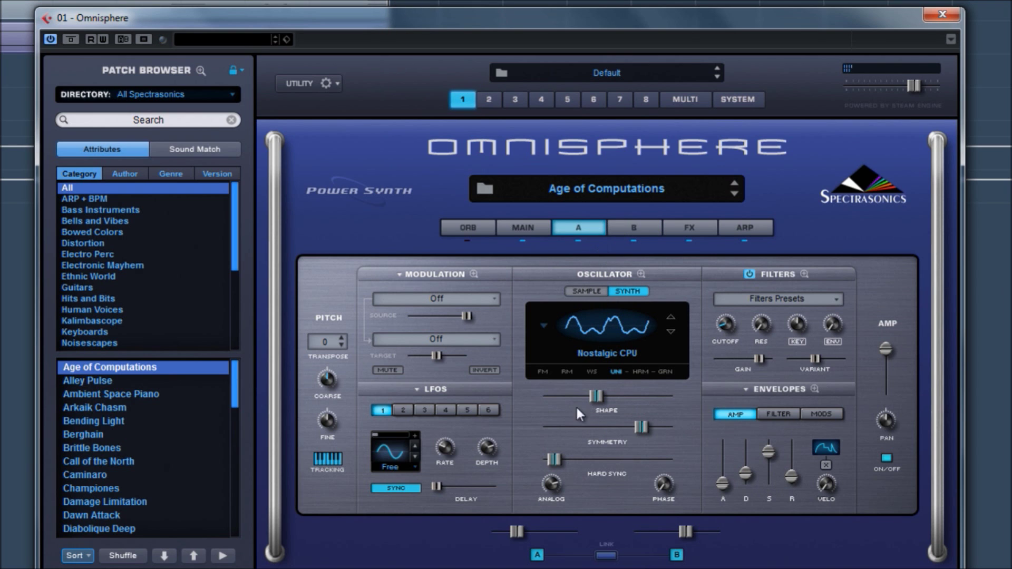
Review the patch's effects racks for layer A, layer B and Common, and return to the main patch page.
{"action": "left_click", "coordinate": [688, 229]}
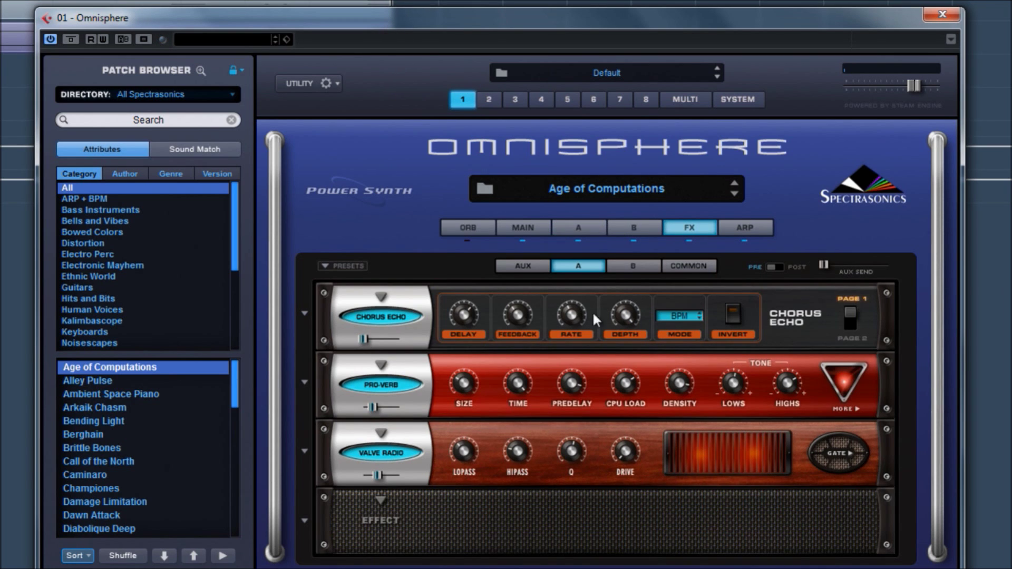
{"action": "left_click", "coordinate": [632, 266]}
{"action": "left_click", "coordinate": [684, 265]}
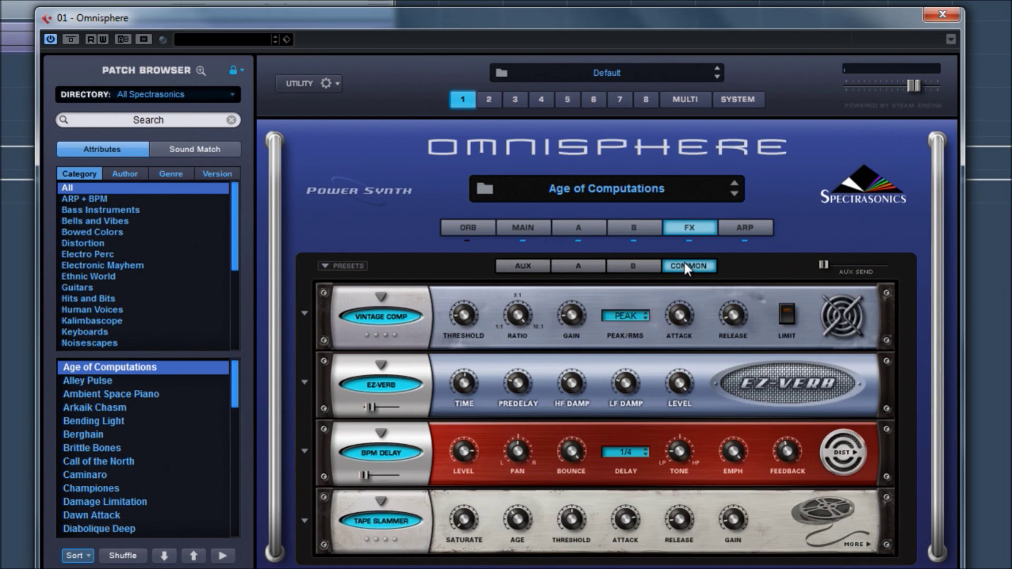
{"action": "left_click", "coordinate": [563, 262]}
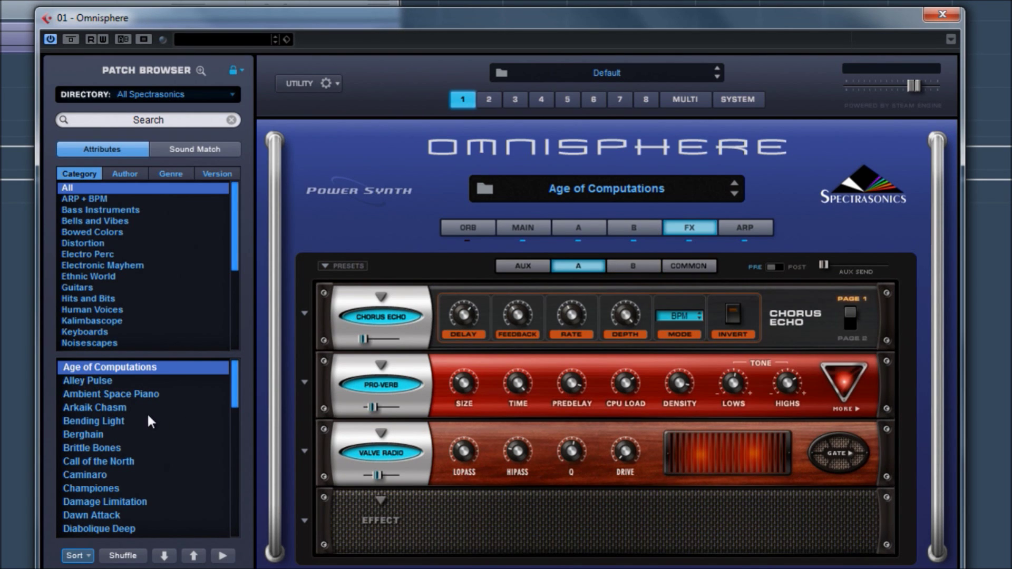
{"action": "left_click", "coordinate": [520, 227]}
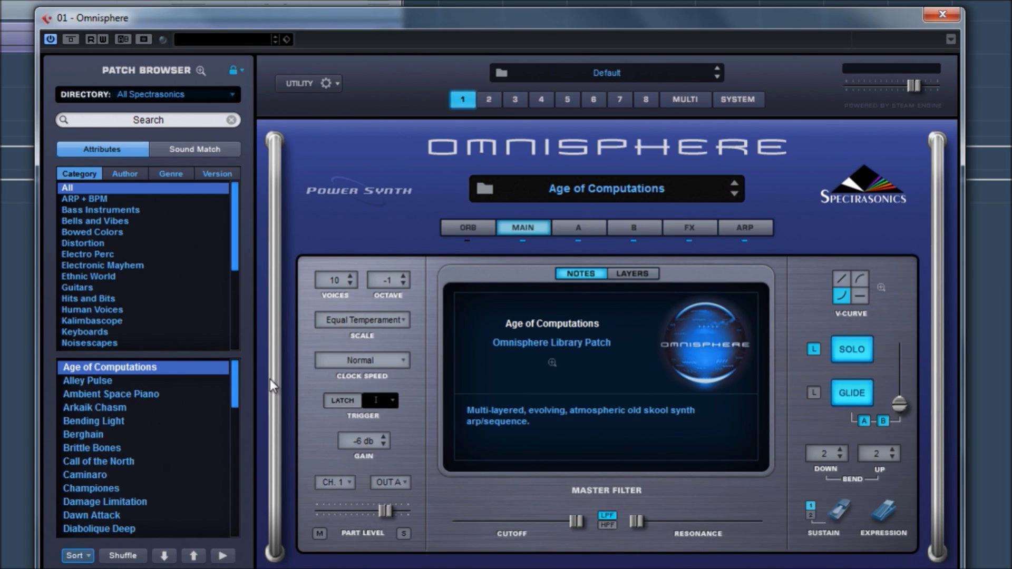
Load the Alley Pulse patch and view the oscillators of its layers A and B, ending on layer A.
{"action": "left_click", "coordinate": [105, 382]}
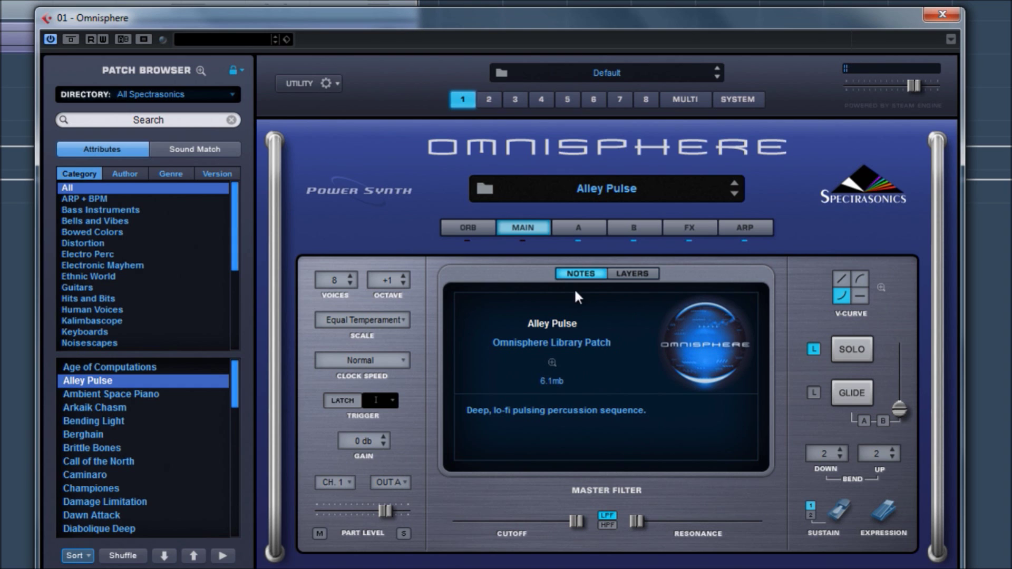
{"action": "left_click", "coordinate": [582, 231]}
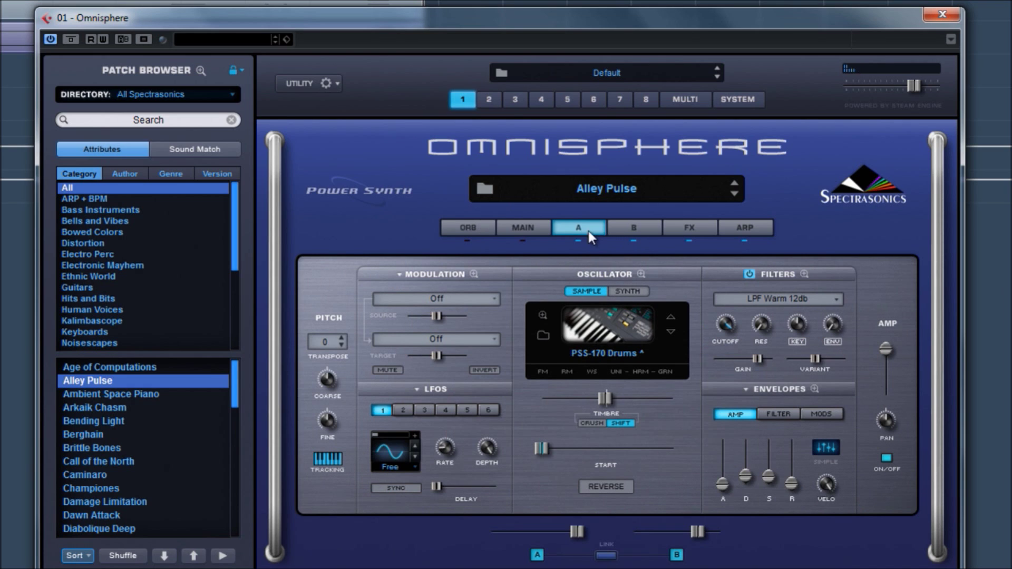
{"action": "left_click", "coordinate": [639, 230]}
{"action": "left_click", "coordinate": [588, 231]}
Inspect the soundsource details of layer A and layer B in the Soundsource Browser, closing it after each.
{"action": "left_click", "coordinate": [587, 335]}
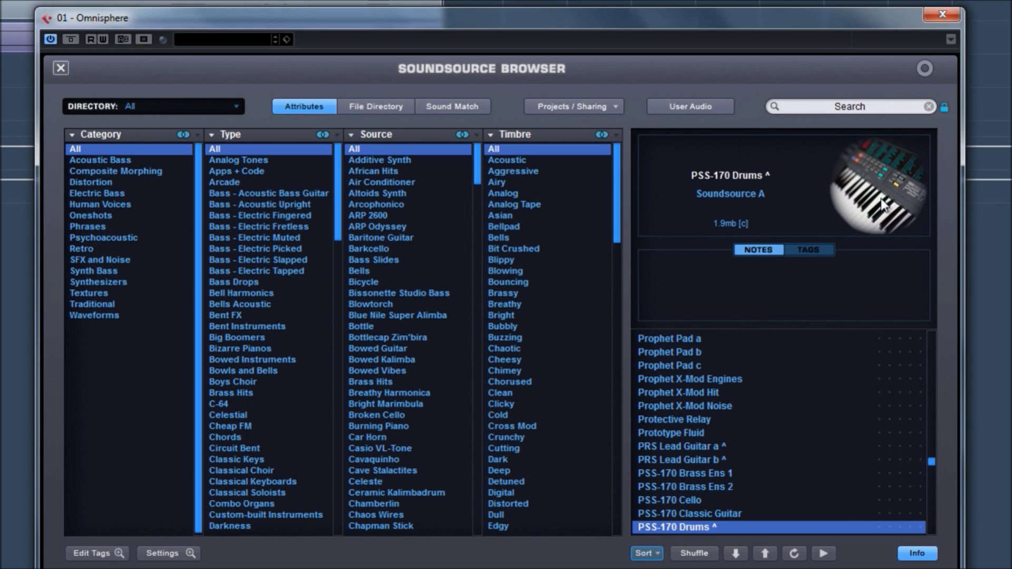
{"action": "left_click", "coordinate": [62, 69]}
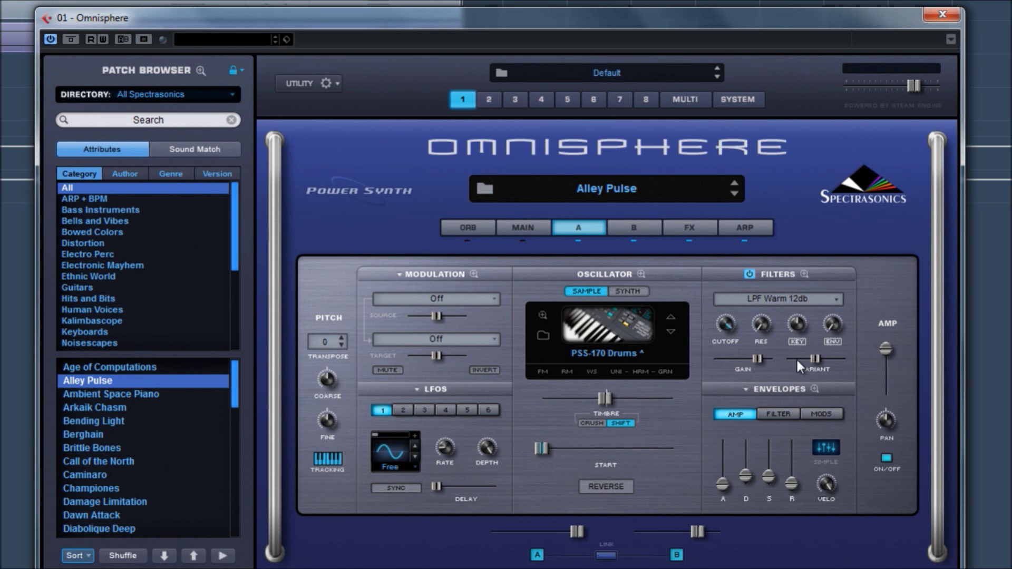
{"action": "left_click", "coordinate": [634, 232]}
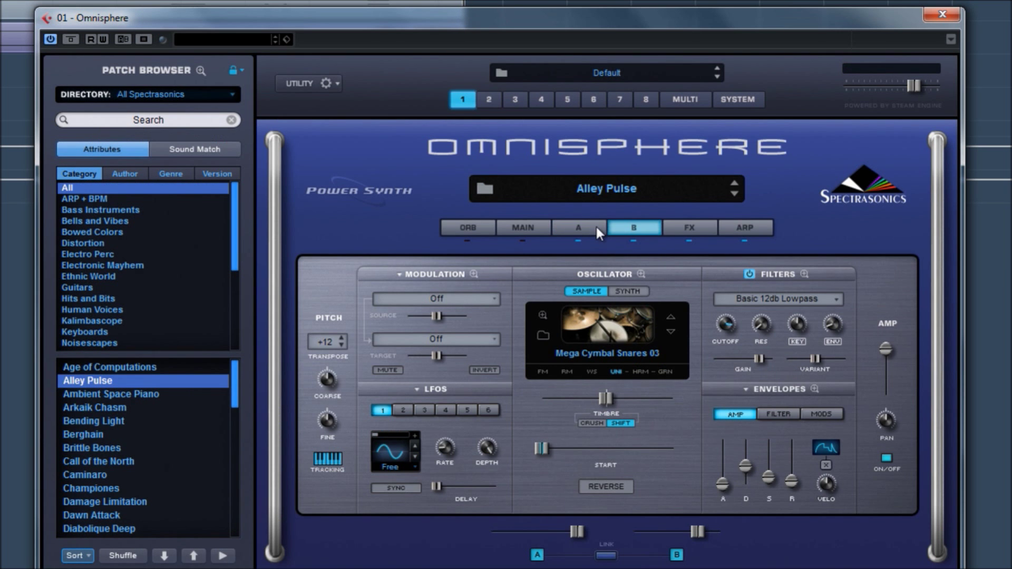
{"action": "left_click", "coordinate": [621, 331]}
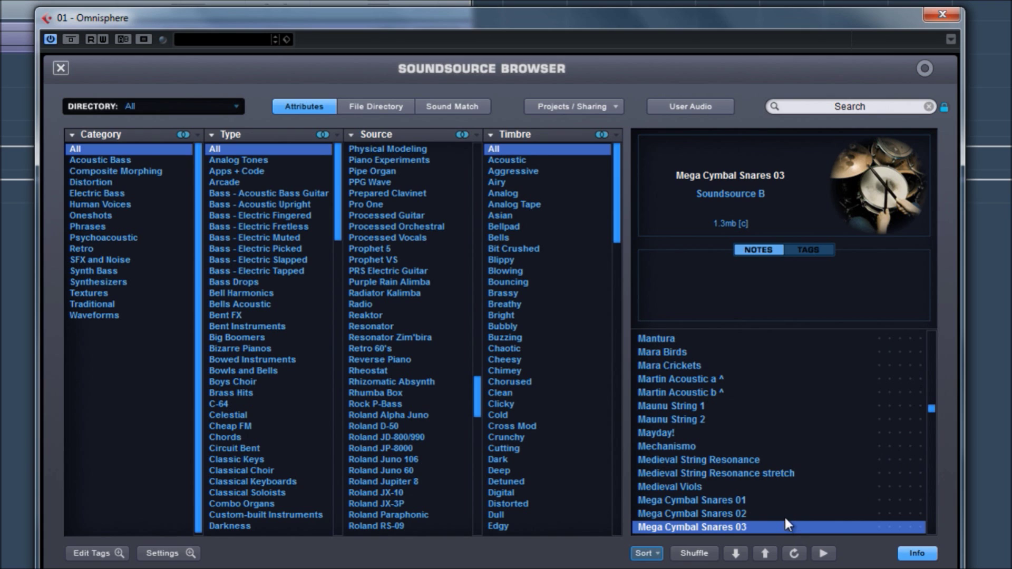
{"action": "left_click", "coordinate": [61, 67]}
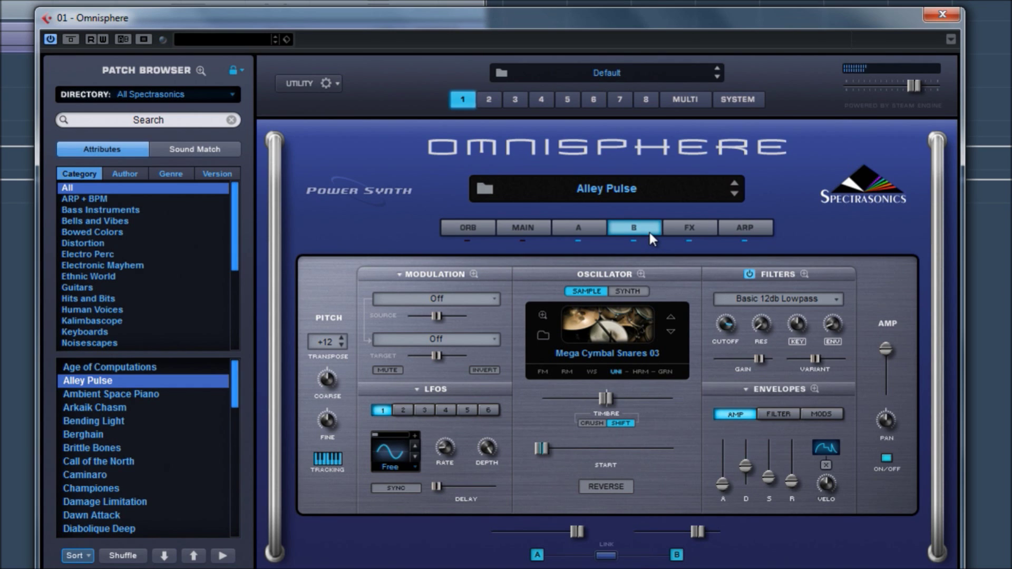
Examine Alley Pulse's layer A effects rack and the effect types offered for its first slot, and show layer B's rack.
{"action": "left_click", "coordinate": [689, 228]}
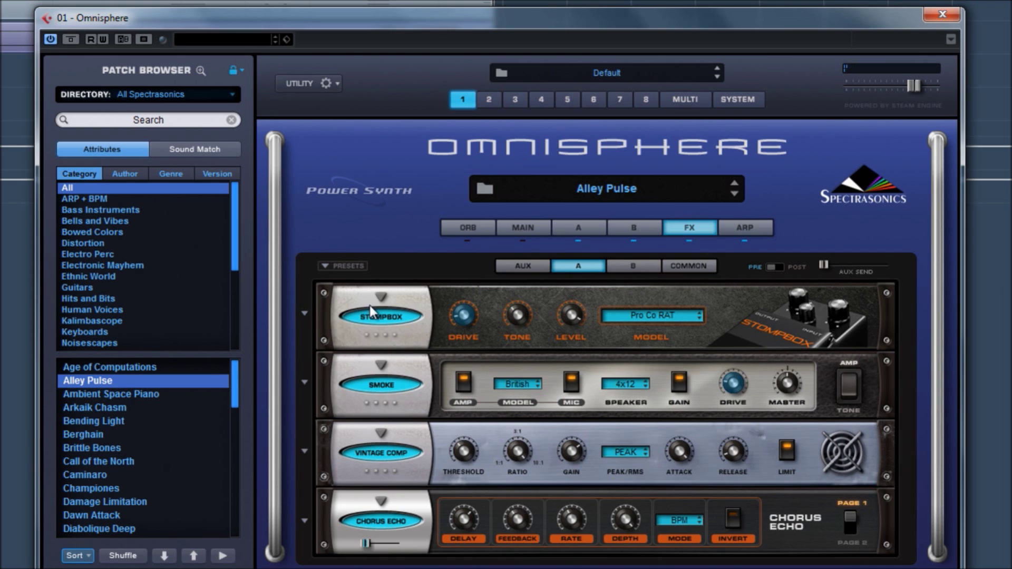
{"action": "left_click", "coordinate": [380, 297]}
{"action": "mouse_move", "coordinate": [448, 388]}
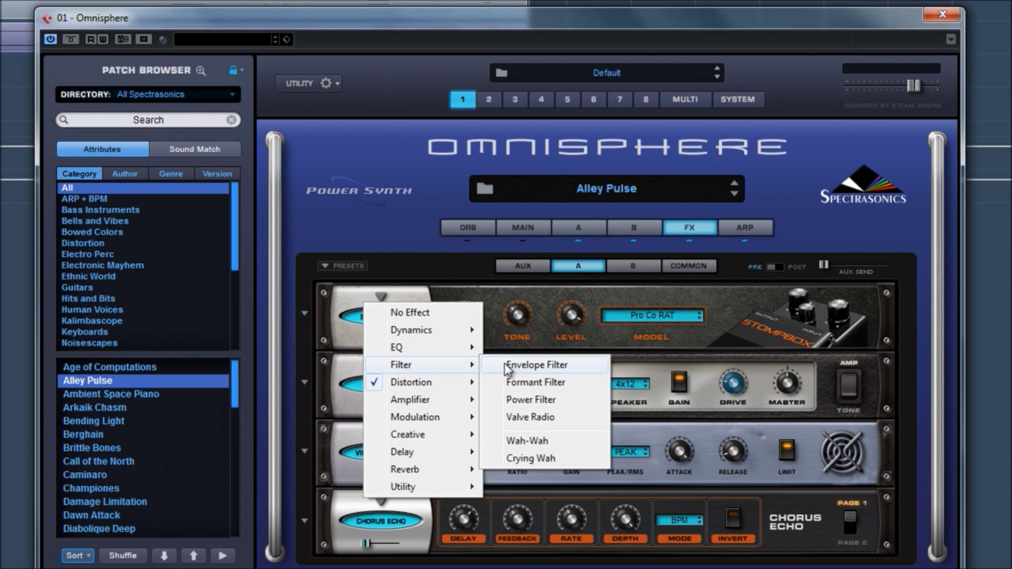
{"action": "left_click", "coordinate": [497, 334]}
{"action": "left_click", "coordinate": [631, 266]}
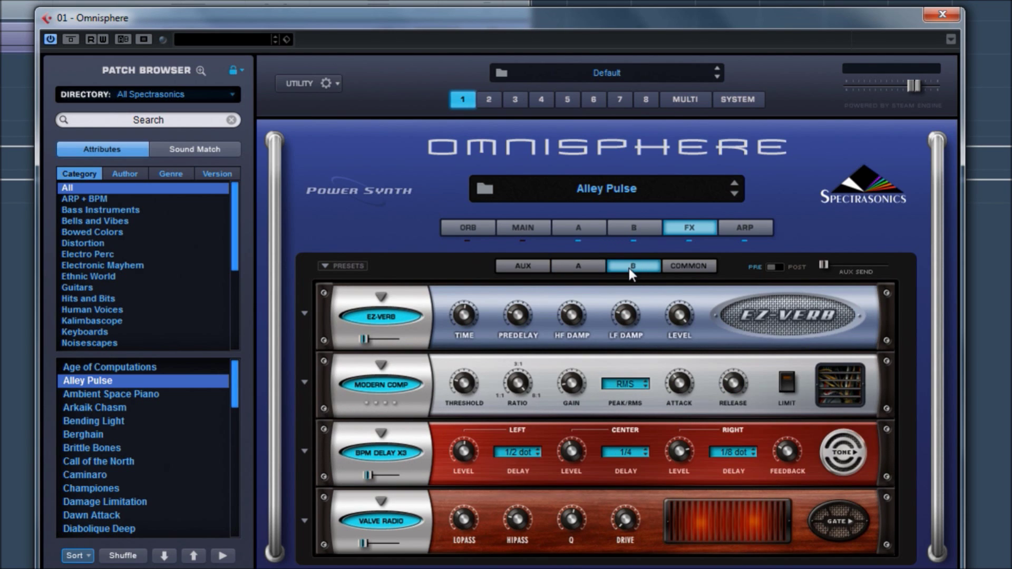
View Alley Pulse's Common effects rack and its arpeggiator settings, and return to the main patch page.
{"action": "left_click", "coordinate": [688, 267]}
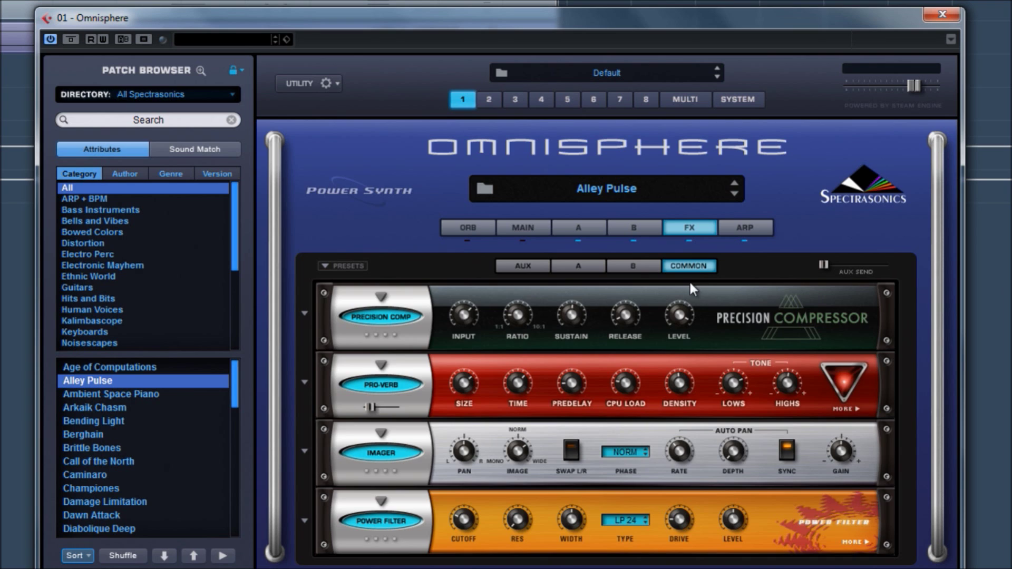
{"action": "left_click", "coordinate": [737, 235]}
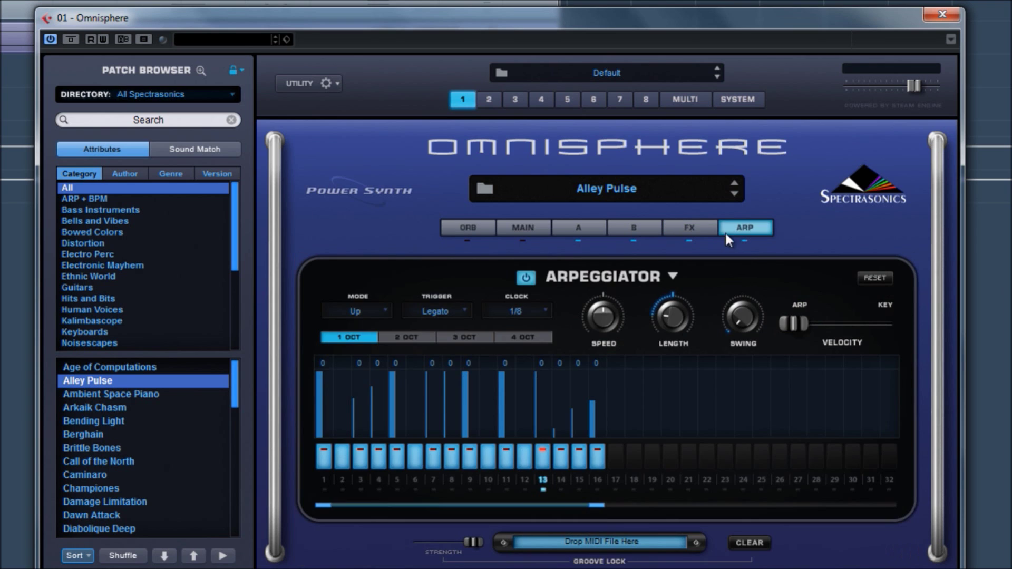
{"action": "left_click", "coordinate": [523, 232]}
Load the Ambient Space Piano patch and view the oscillators of its layers A and B.
{"action": "left_click", "coordinate": [106, 393]}
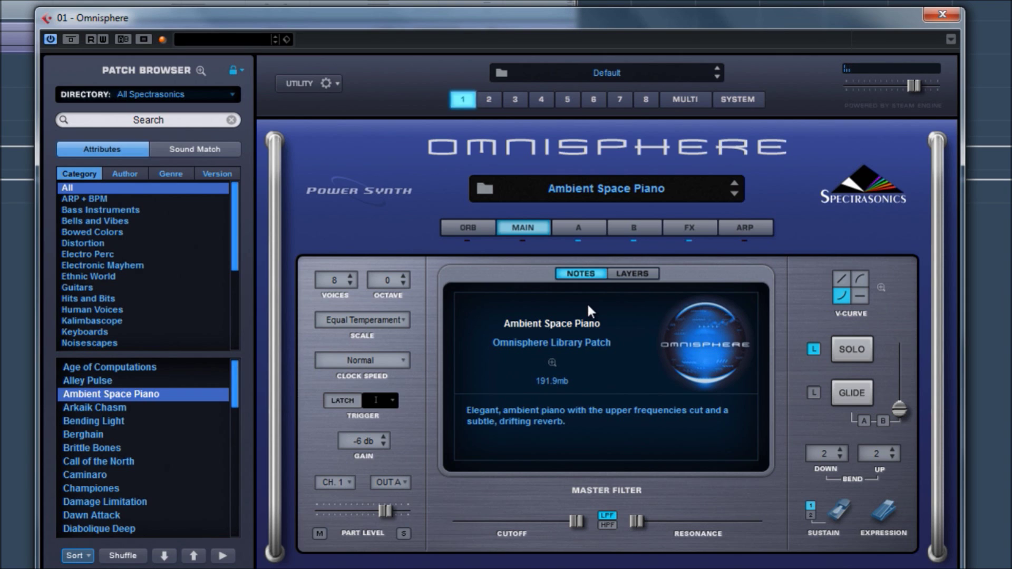
{"action": "left_click", "coordinate": [578, 229]}
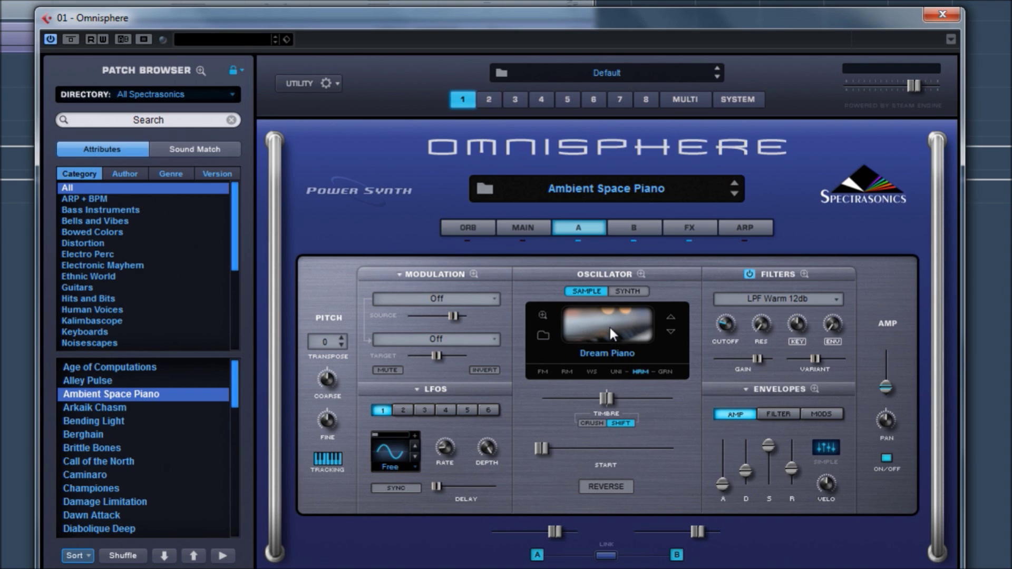
{"action": "left_click", "coordinate": [631, 231]}
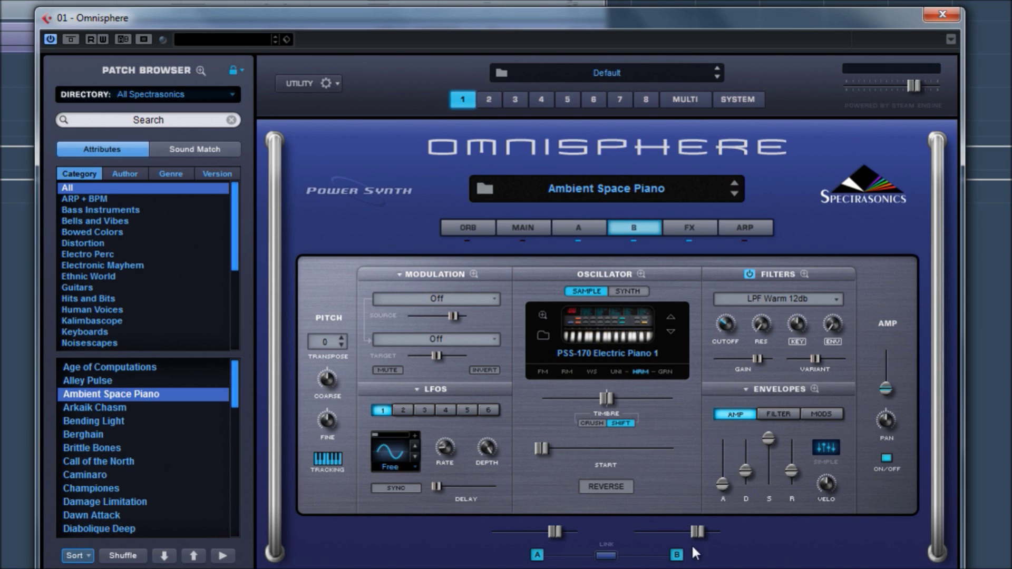
Audition Ambient Space Piano's layers separately by switching B and A off in turn, and turn both back on.
{"action": "left_click", "coordinate": [676, 555]}
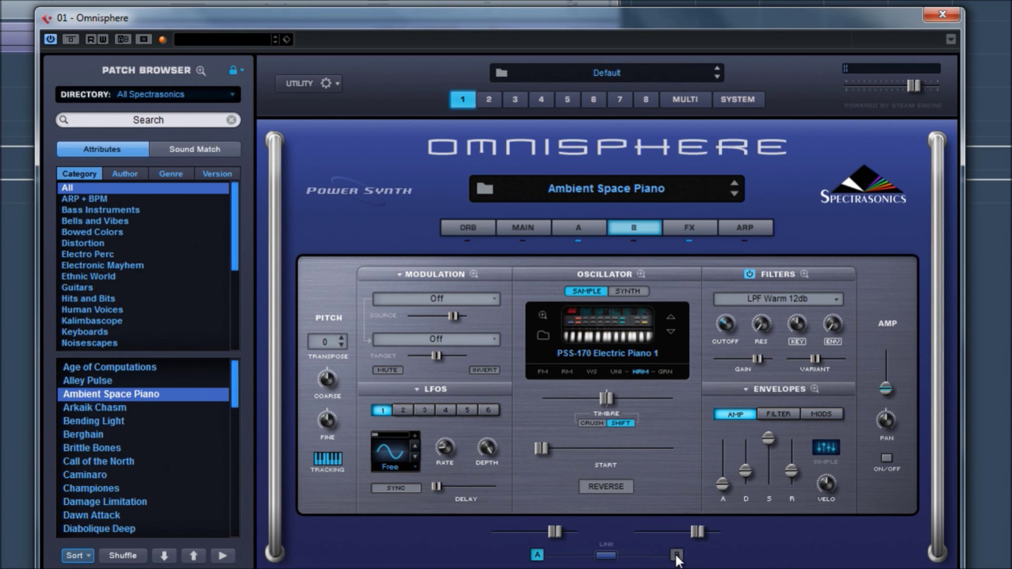
{"action": "left_click", "coordinate": [537, 555]}
{"action": "left_click", "coordinate": [677, 555]}
{"action": "left_click", "coordinate": [537, 557]}
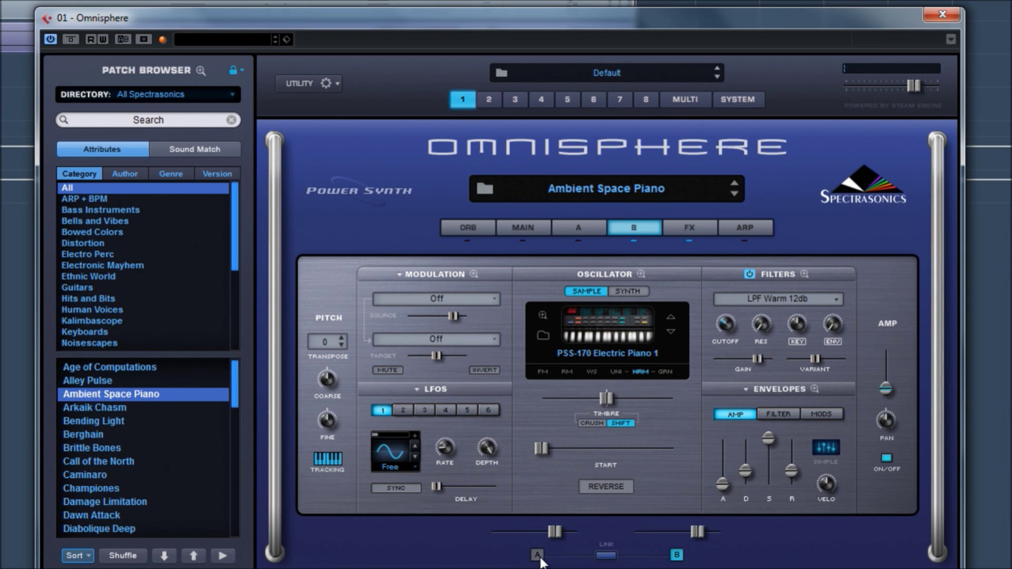
{"action": "left_click", "coordinate": [540, 558]}
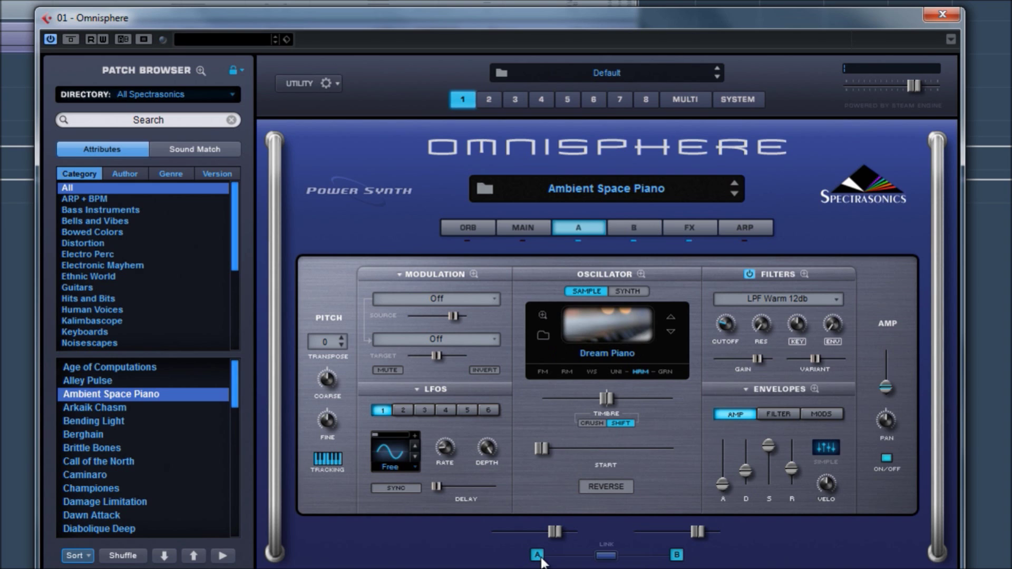
View layer B and the Common and layer A effects racks of Ambient Space Piano, and return to the main patch page.
{"action": "left_click", "coordinate": [633, 227]}
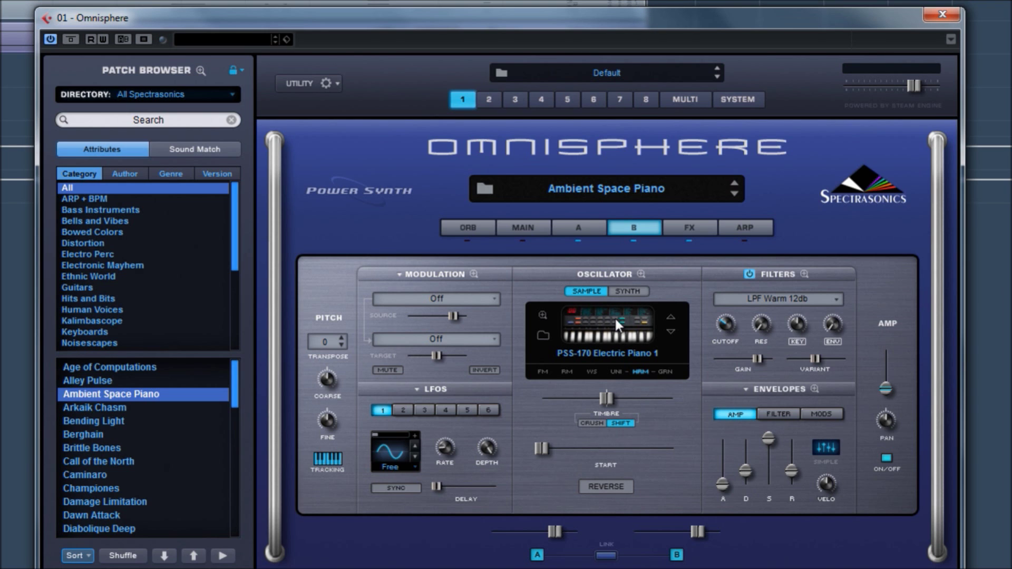
{"action": "left_click", "coordinate": [689, 229]}
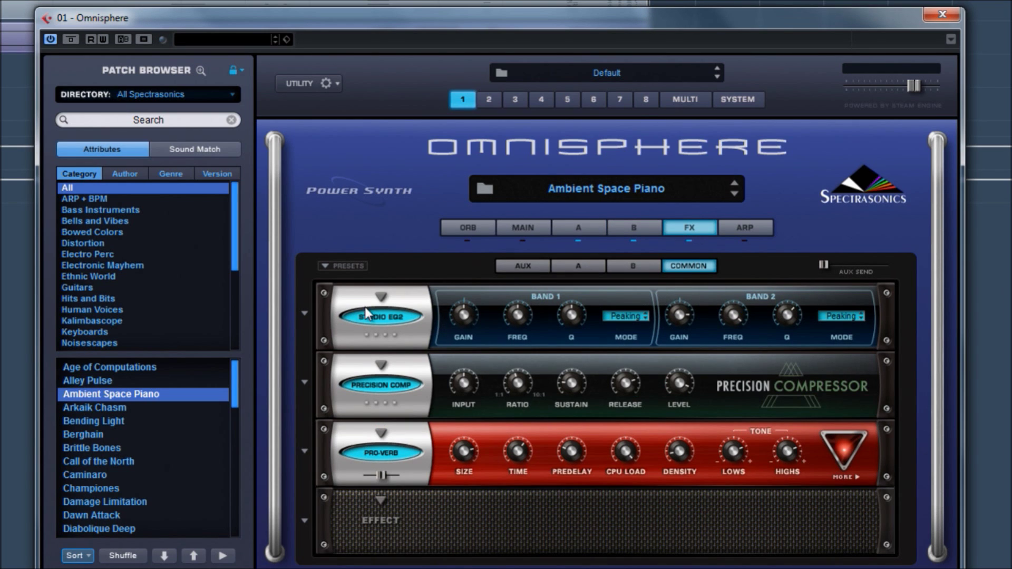
{"action": "left_click", "coordinate": [561, 264]}
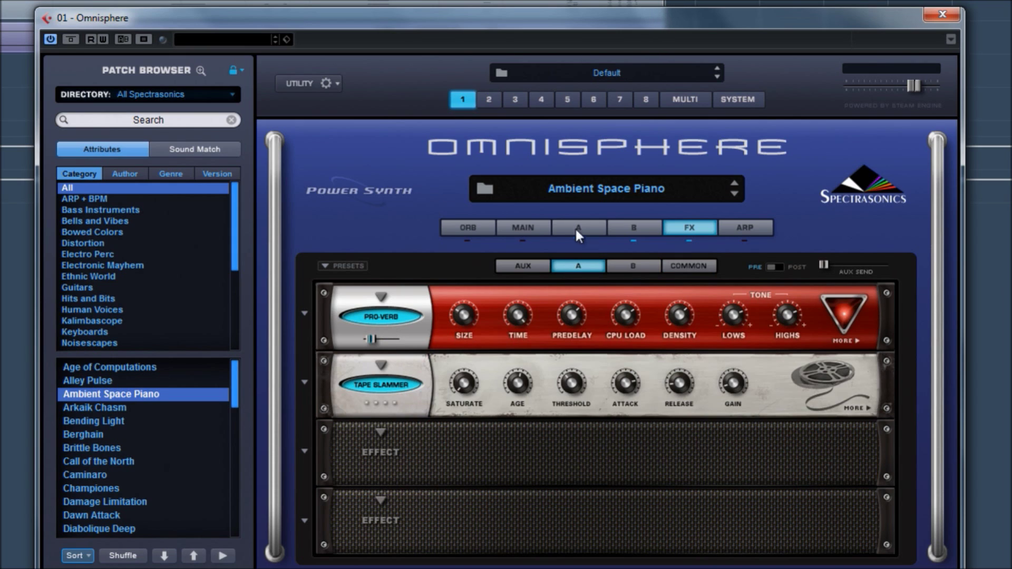
{"action": "left_click", "coordinate": [523, 228]}
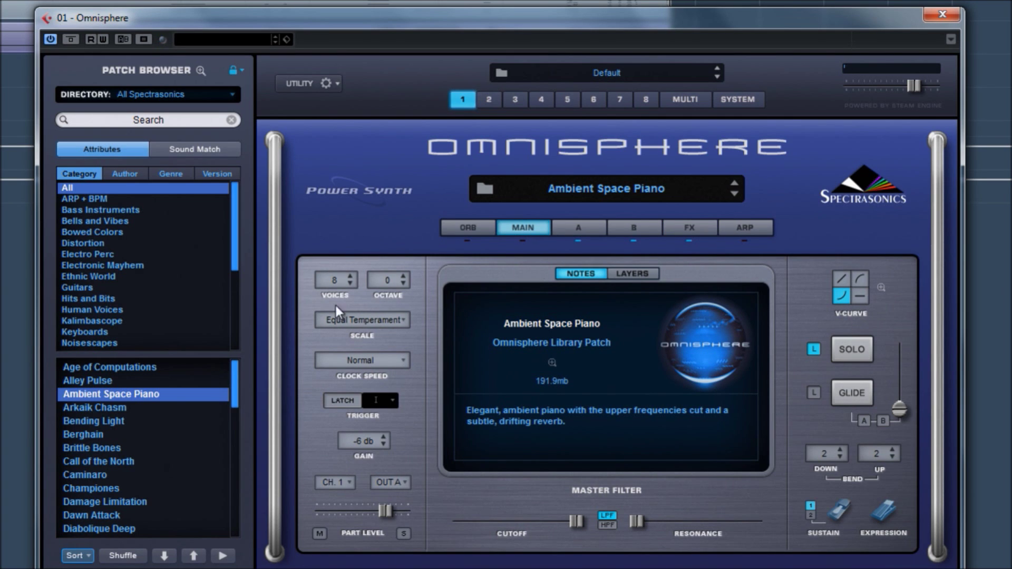
Load the Arkaik Chasm patch and view its layers A and B, ending on layer A.
{"action": "left_click", "coordinate": [107, 405]}
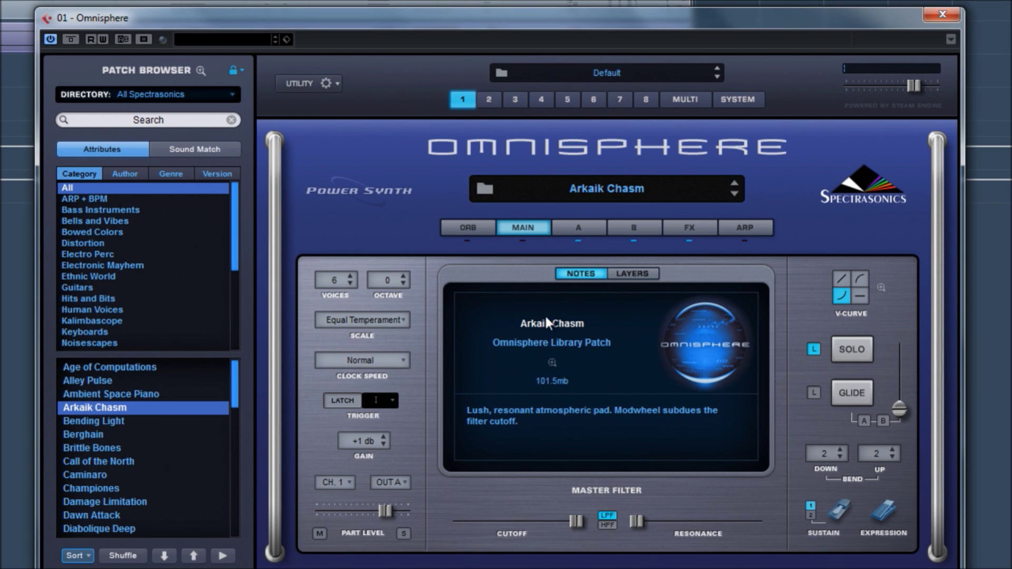
{"action": "left_click", "coordinate": [594, 235]}
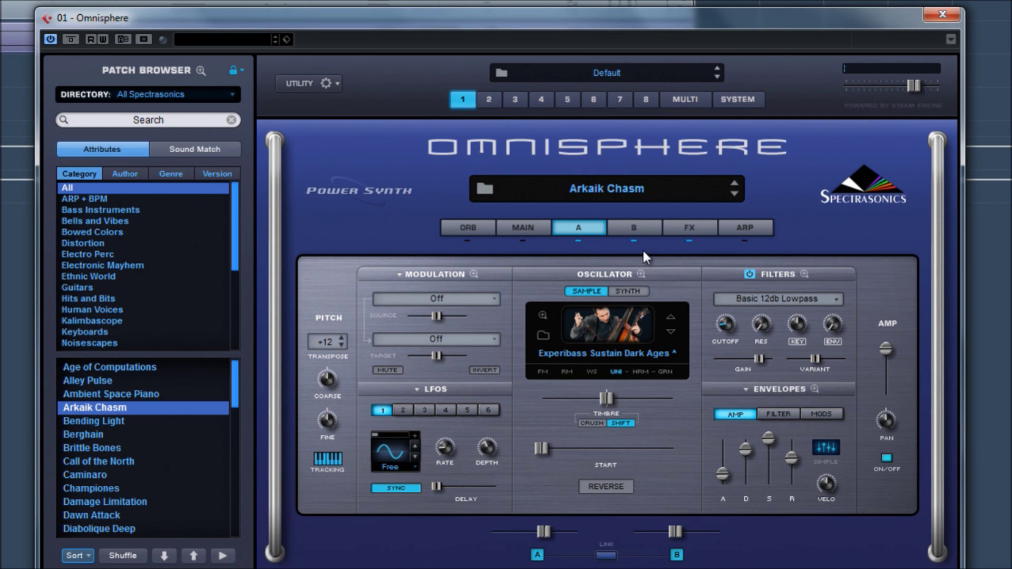
{"action": "left_click", "coordinate": [630, 228]}
{"action": "left_click", "coordinate": [586, 226]}
Inspect the soundsource details of Arkaik Chasm's layers A and B, closing the browser after each and briefly switching layer B off in between.
{"action": "left_click", "coordinate": [620, 322]}
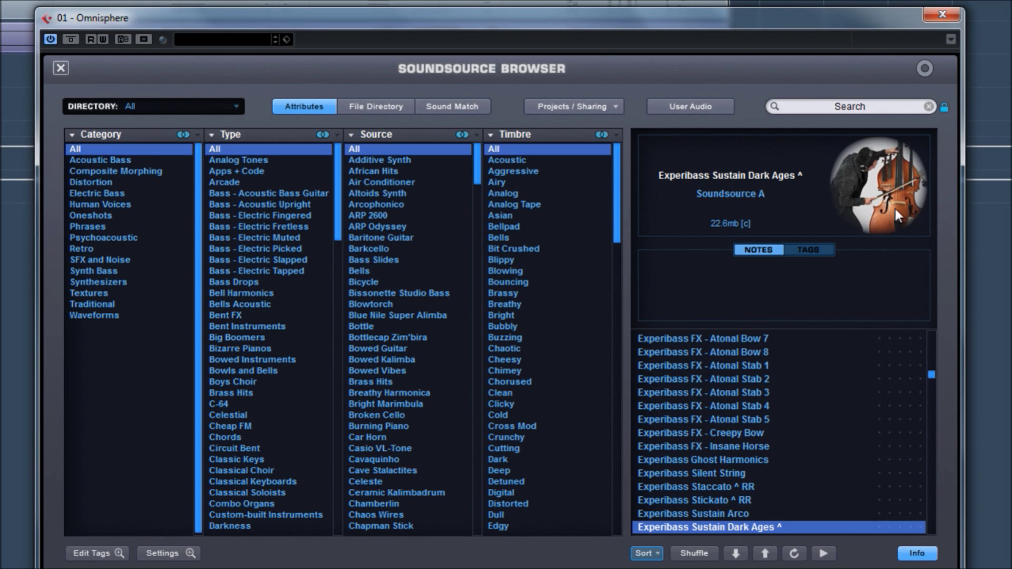
{"action": "left_click", "coordinate": [64, 69]}
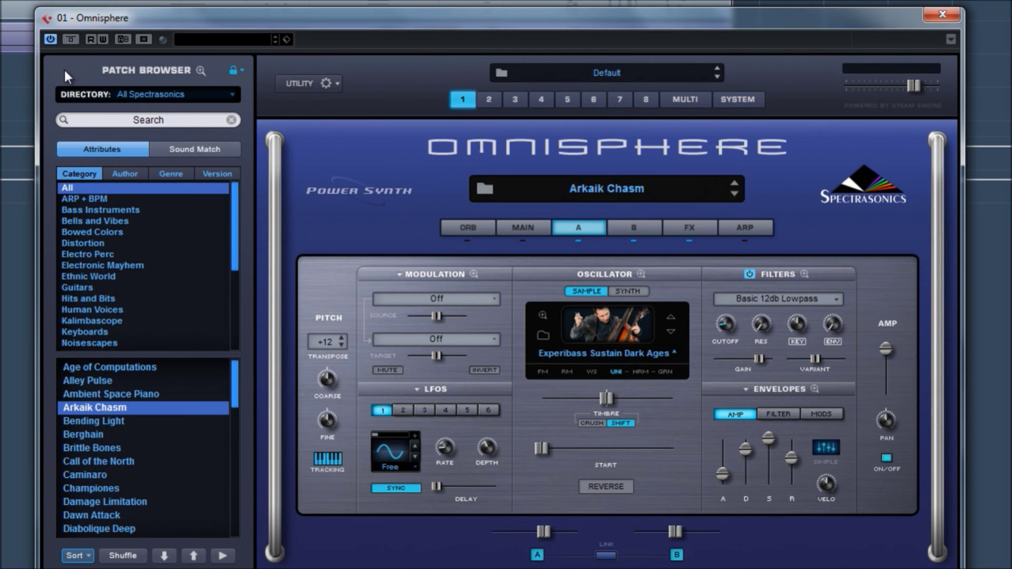
{"action": "left_click", "coordinate": [676, 556]}
{"action": "left_click", "coordinate": [676, 555]}
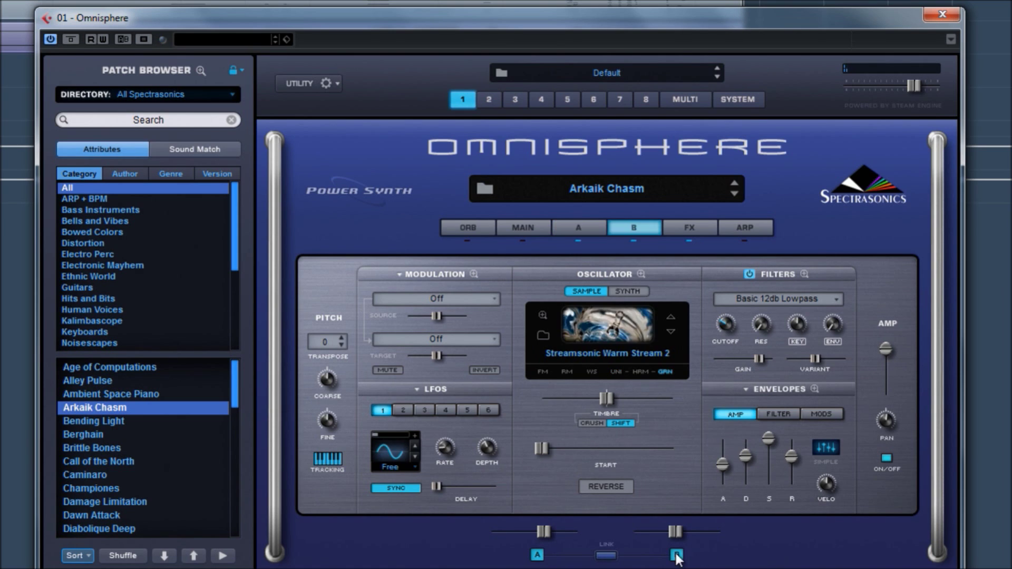
{"action": "left_click", "coordinate": [620, 344]}
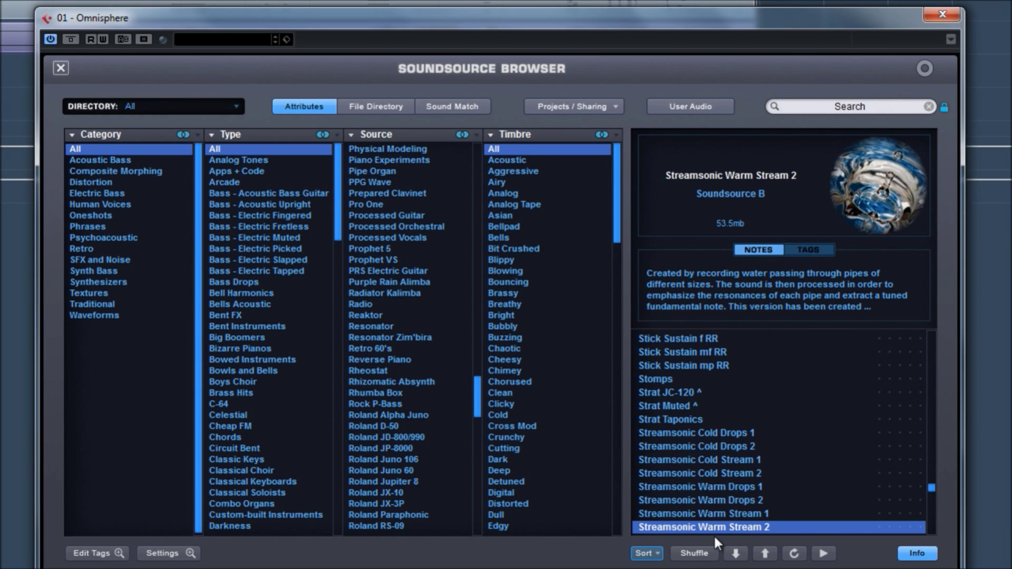
{"action": "left_click", "coordinate": [61, 68]}
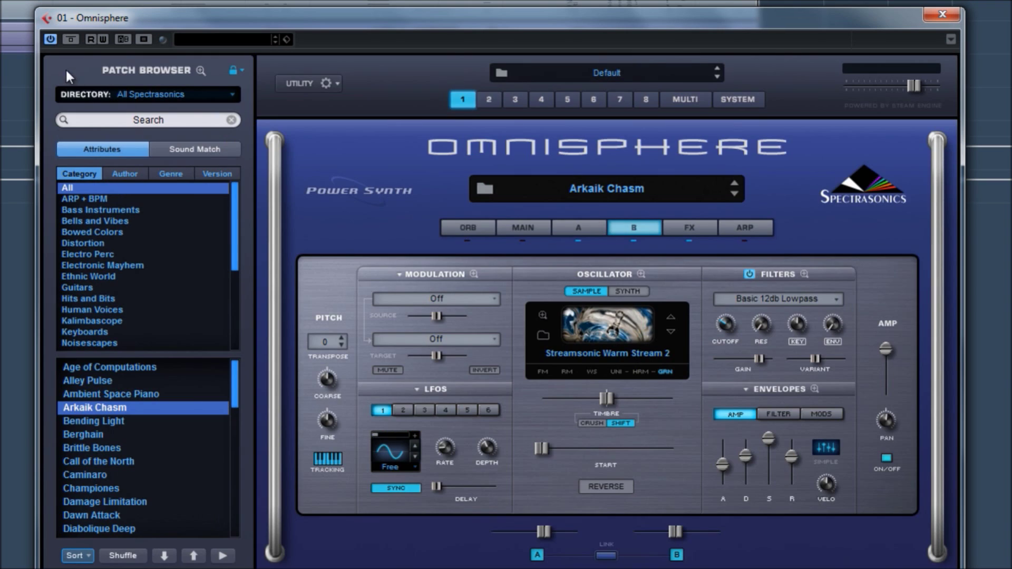
Load the Bending Light patch and inspect its layer B soundsource details, closing the Soundsource Browser when done.
{"action": "left_click", "coordinate": [164, 555]}
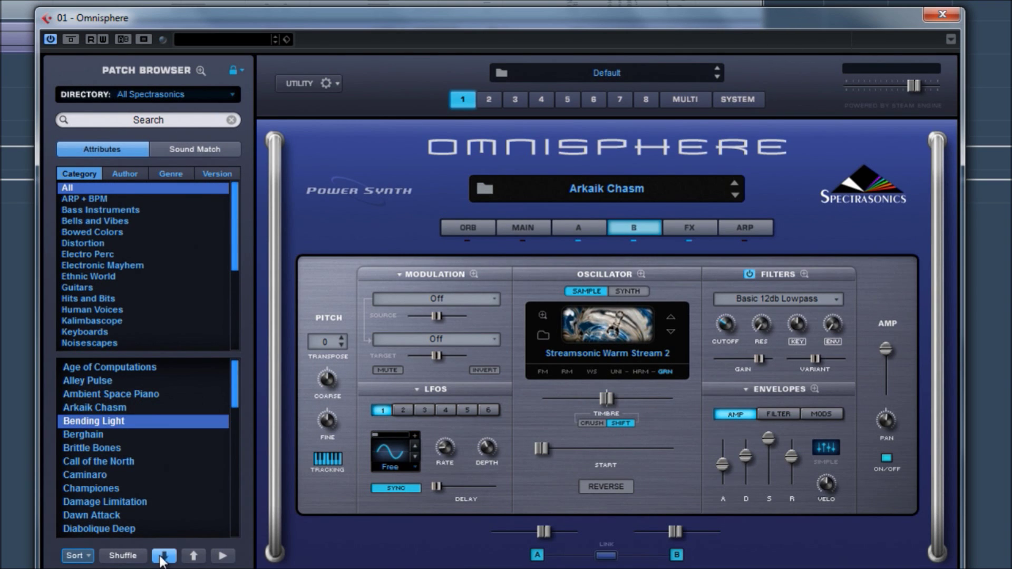
{"action": "left_click", "coordinate": [518, 230]}
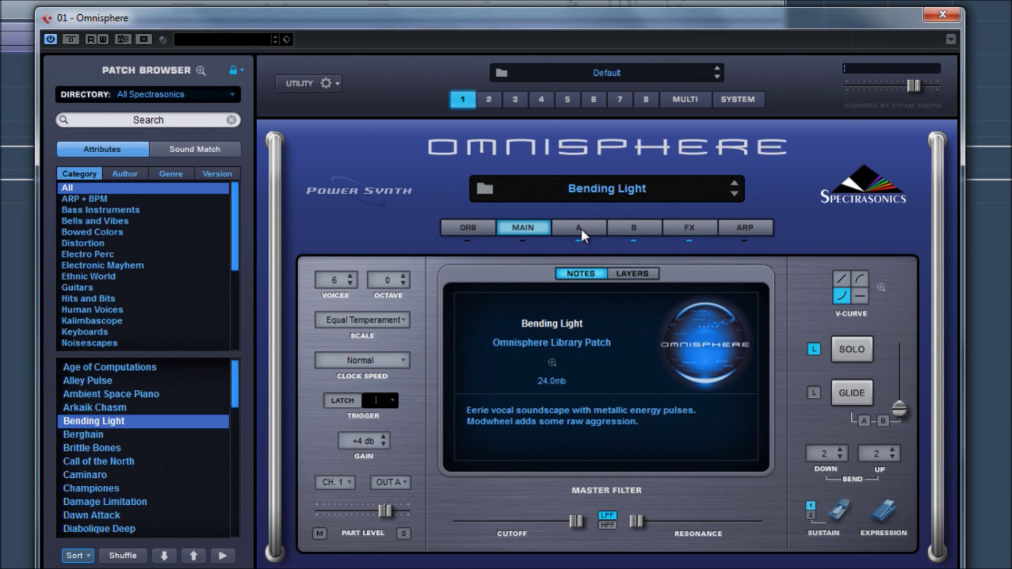
{"action": "left_click", "coordinate": [653, 230]}
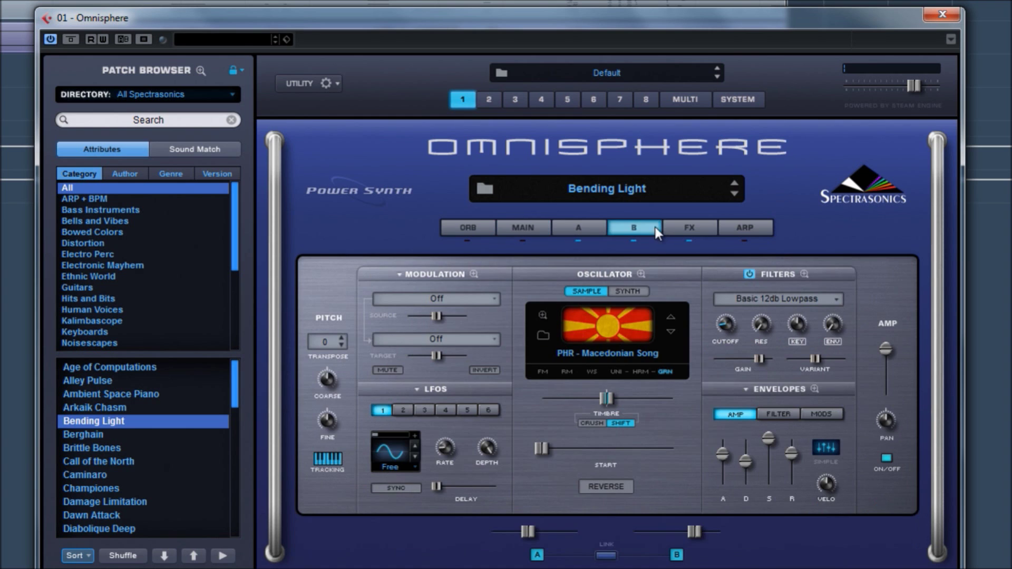
{"action": "left_click", "coordinate": [603, 327]}
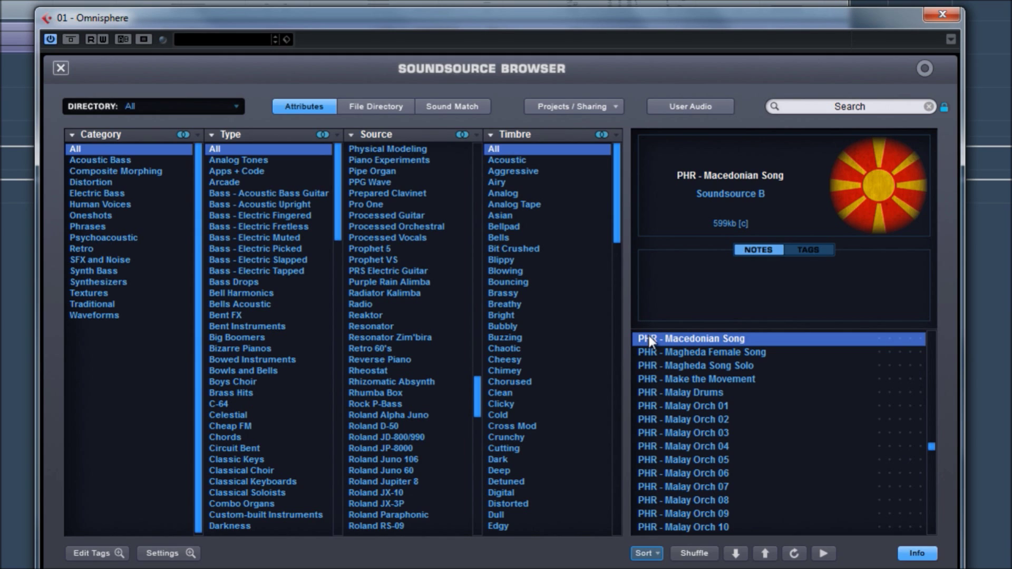
{"action": "left_click", "coordinate": [61, 68]}
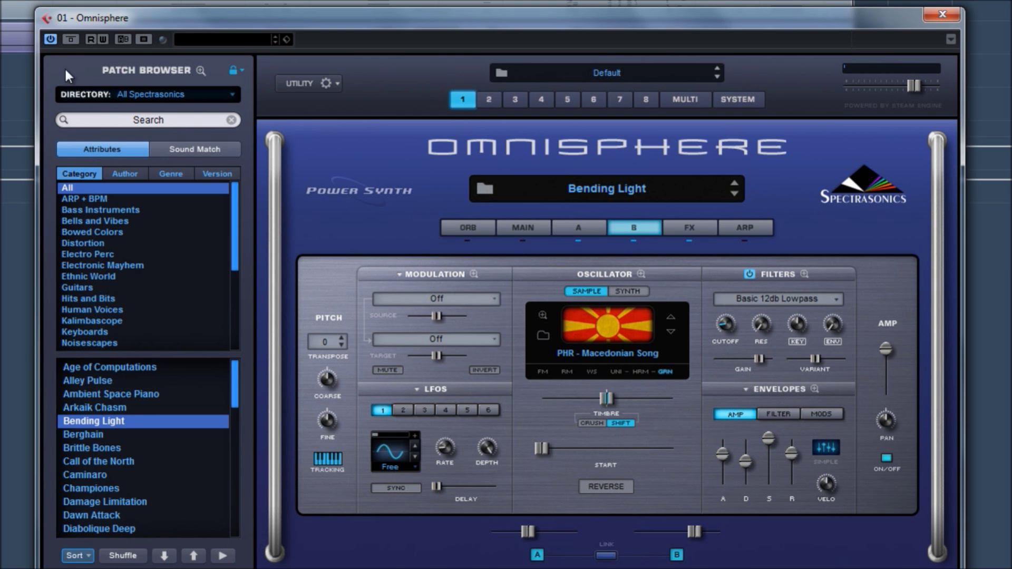
Examine the granular settings of Bending Light's layer B in the Oscillator Zoom, and return to the layer B page.
{"action": "left_click", "coordinate": [666, 370]}
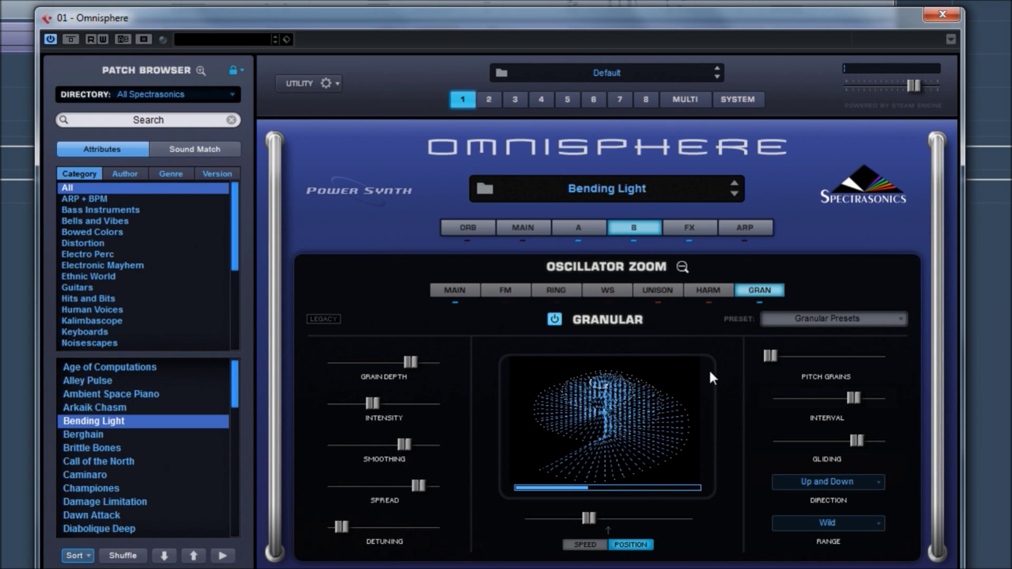
{"action": "left_click", "coordinate": [681, 267]}
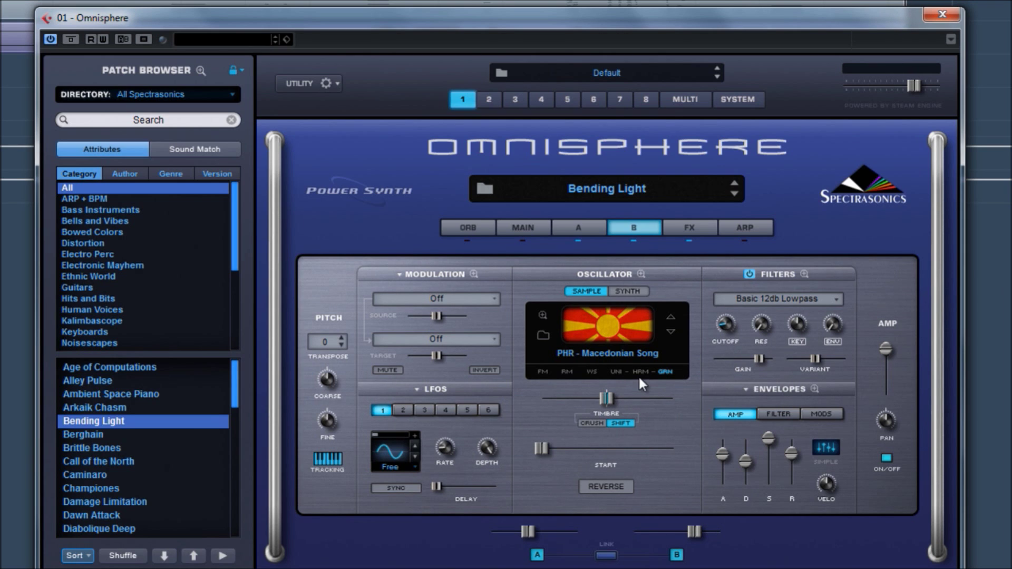
{"action": "left_click", "coordinate": [664, 371]}
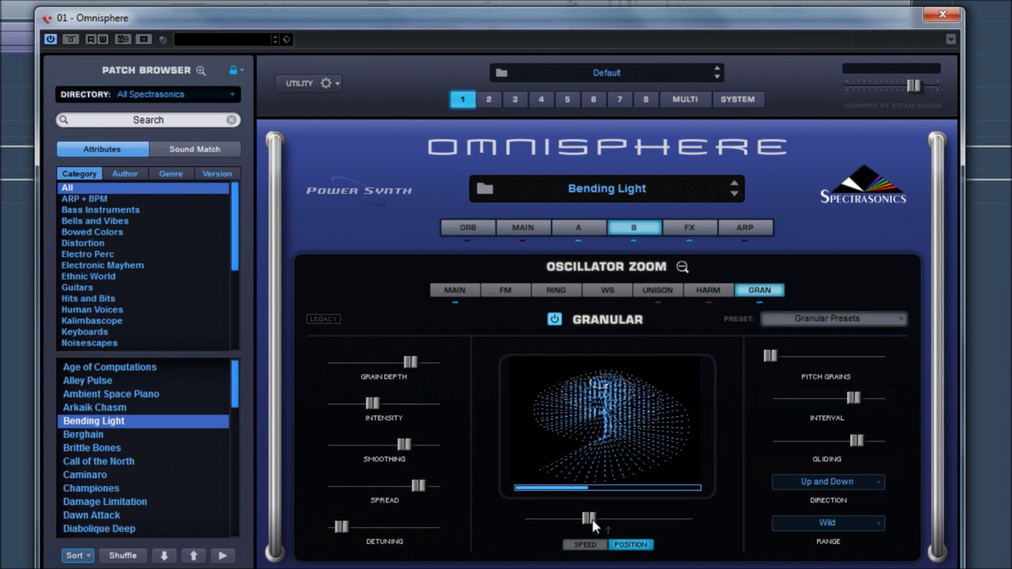
{"action": "left_click", "coordinate": [682, 265]}
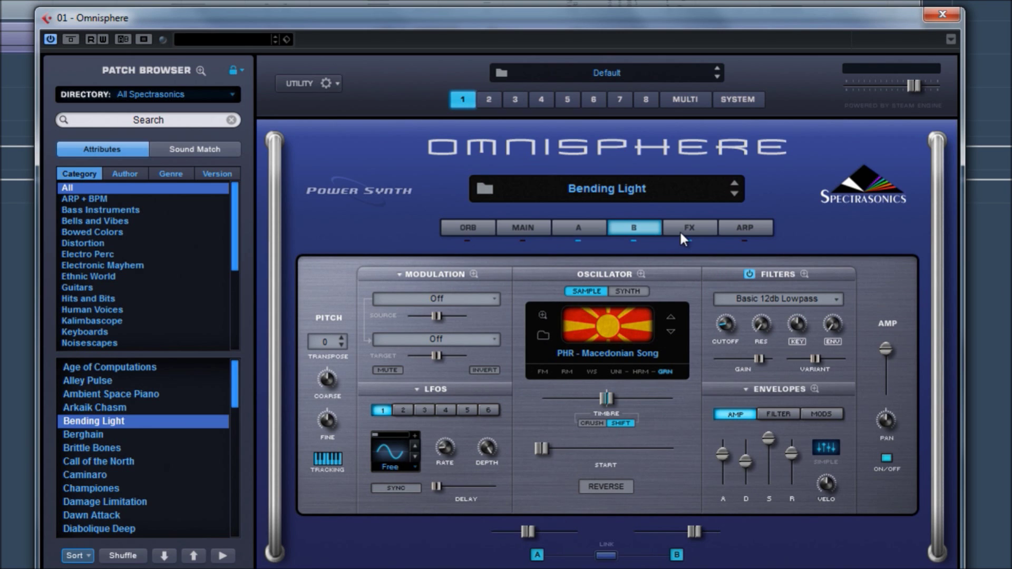
Review Bending Light's layer B and Common effects racks and its layer A oscillator, and return to the main patch page.
{"action": "left_click", "coordinate": [681, 232]}
{"action": "left_click", "coordinate": [676, 265]}
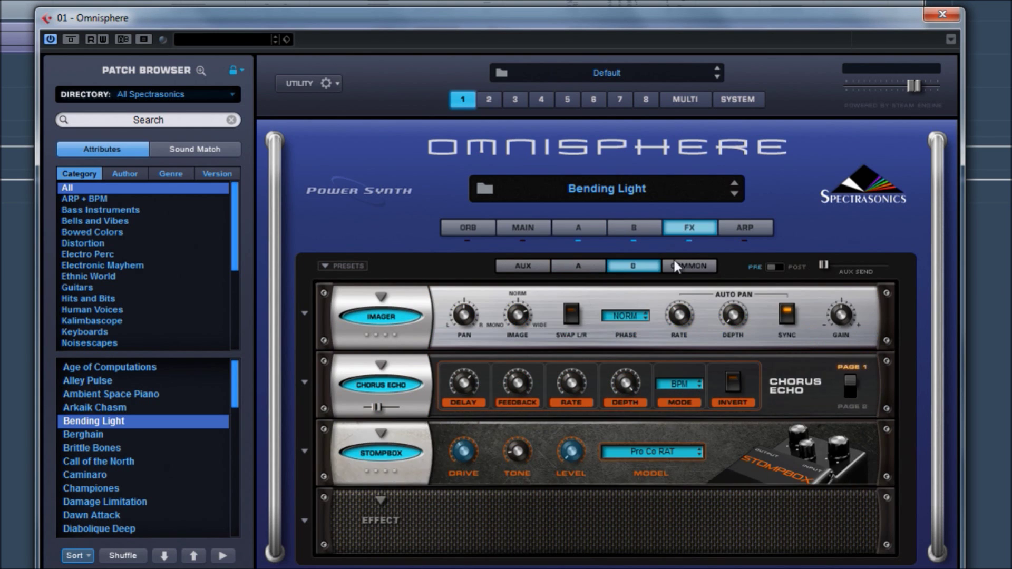
{"action": "left_click", "coordinate": [622, 265]}
{"action": "left_click", "coordinate": [578, 228]}
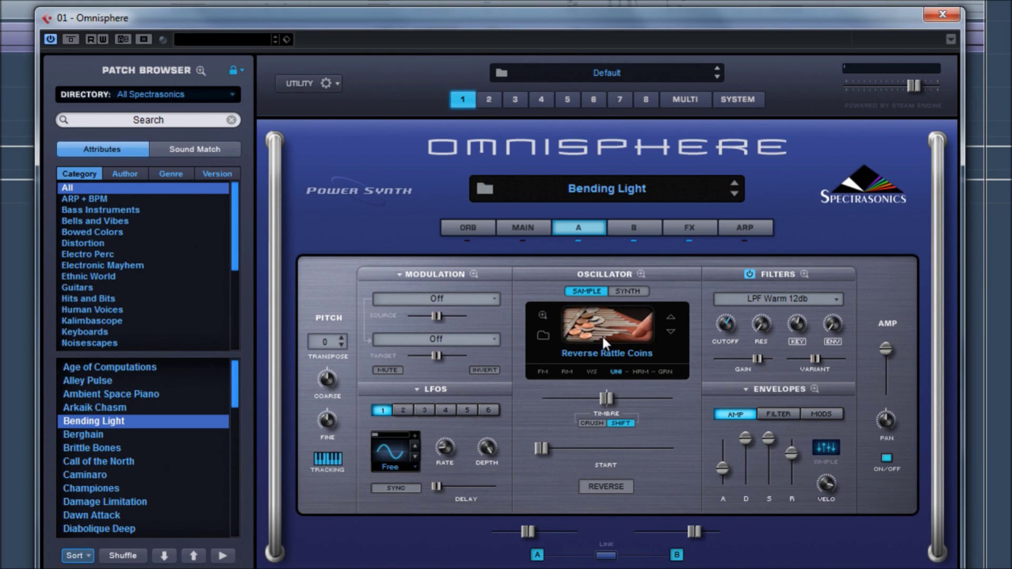
{"action": "left_click", "coordinate": [525, 228]}
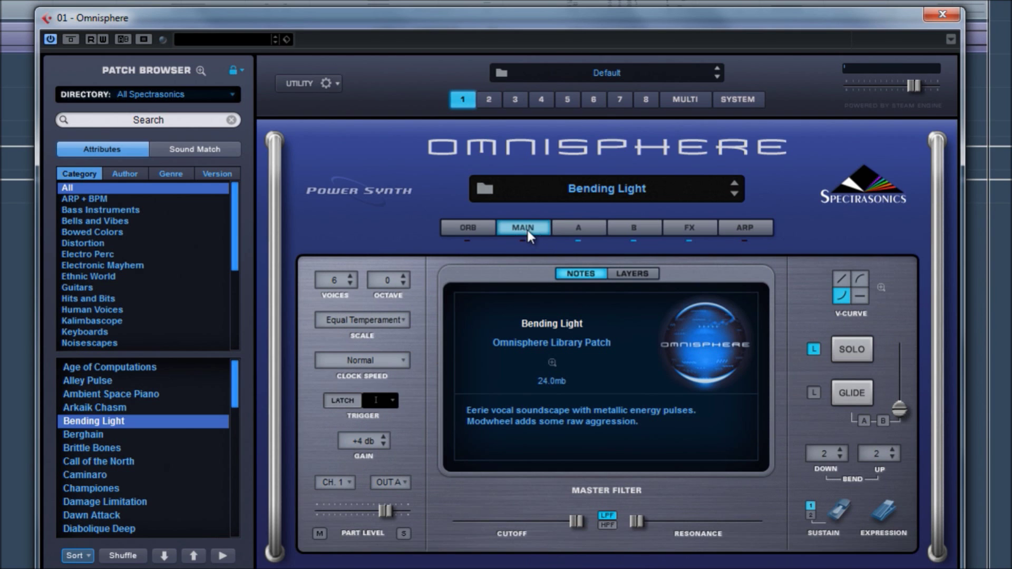
Load the next patch, Berghain, and view the oscillators of its layers A and B, ending on layer A.
{"action": "left_click", "coordinate": [735, 194]}
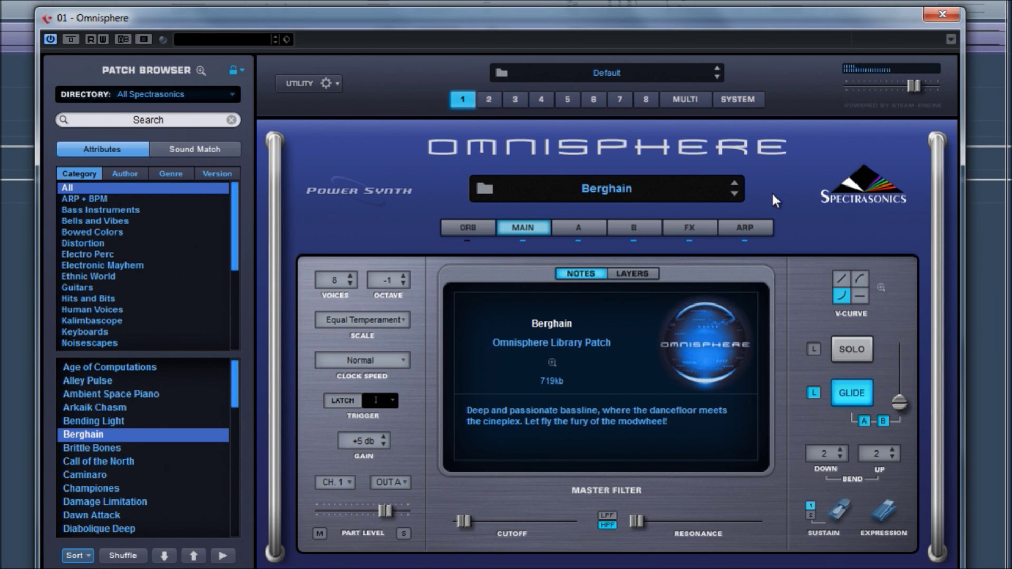
{"action": "left_click", "coordinate": [589, 230]}
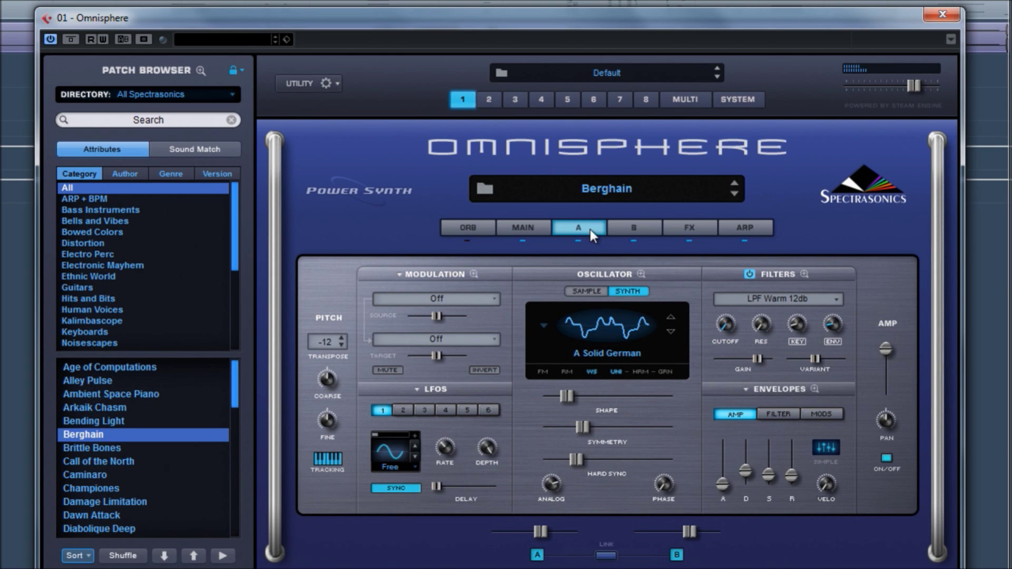
{"action": "left_click", "coordinate": [633, 232]}
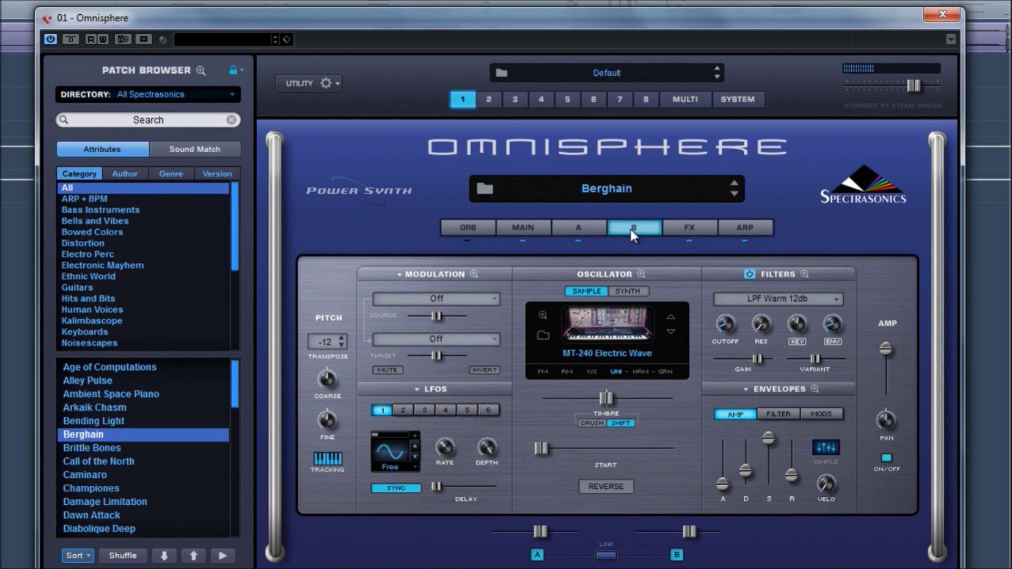
{"action": "left_click", "coordinate": [578, 231]}
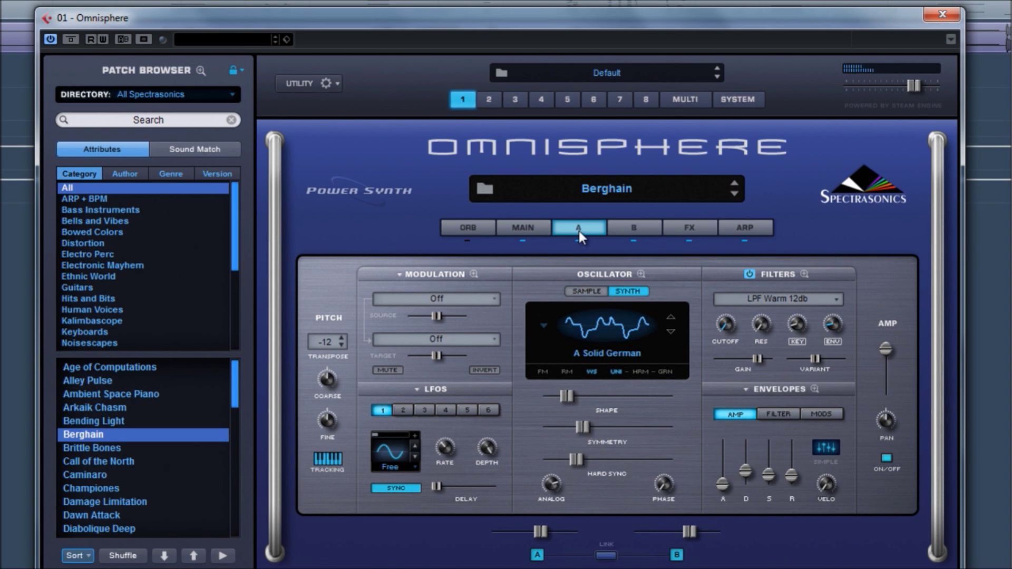
Examine the Analog Timbres Deep wave choices for Berghain's layer A synth oscillator, keeping A Solid German as the waveform.
{"action": "left_click", "coordinate": [603, 331]}
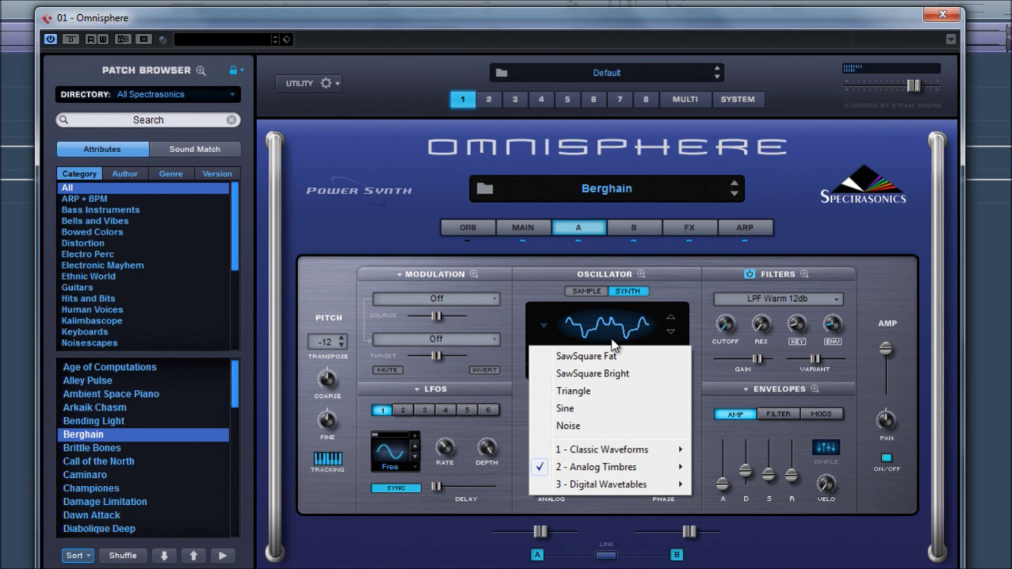
{"action": "mouse_move", "coordinate": [647, 467]}
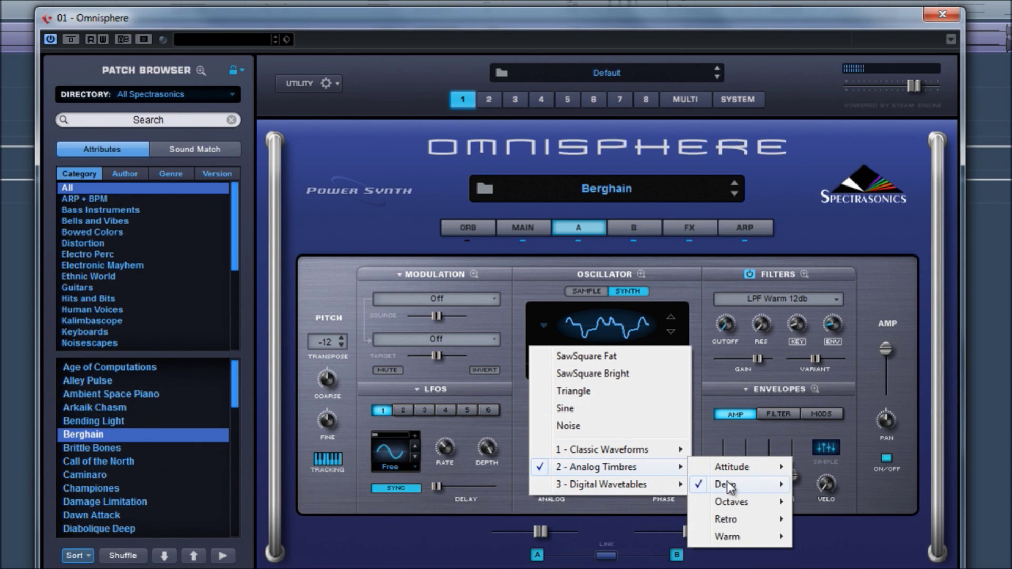
{"action": "mouse_move", "coordinate": [727, 485]}
{"action": "left_click", "coordinate": [831, 486]}
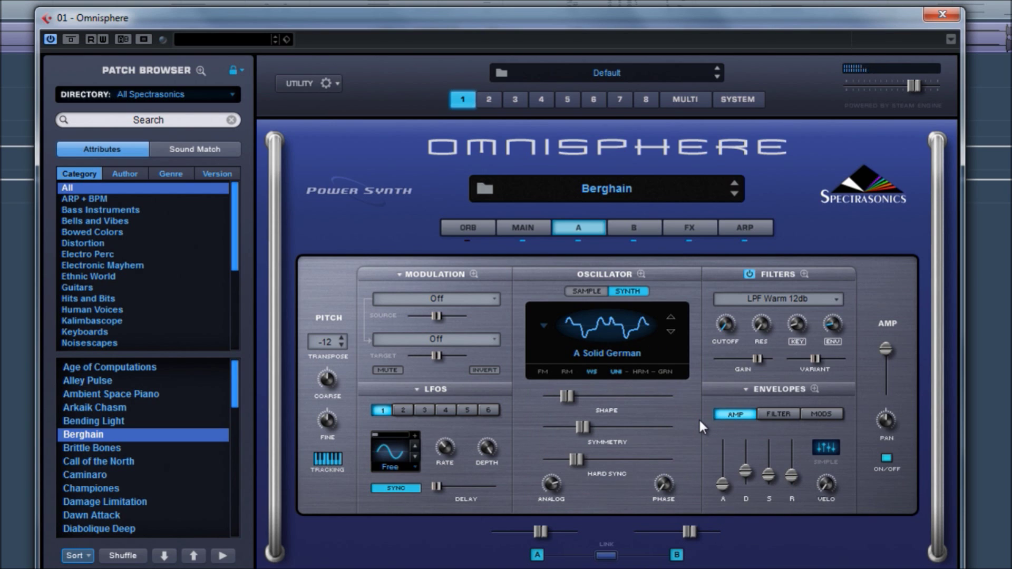
Inspect the soundsource details of Berghain's layer B in the Soundsource Browser, and return to the layer B page.
{"action": "left_click", "coordinate": [634, 226]}
{"action": "left_click", "coordinate": [626, 342]}
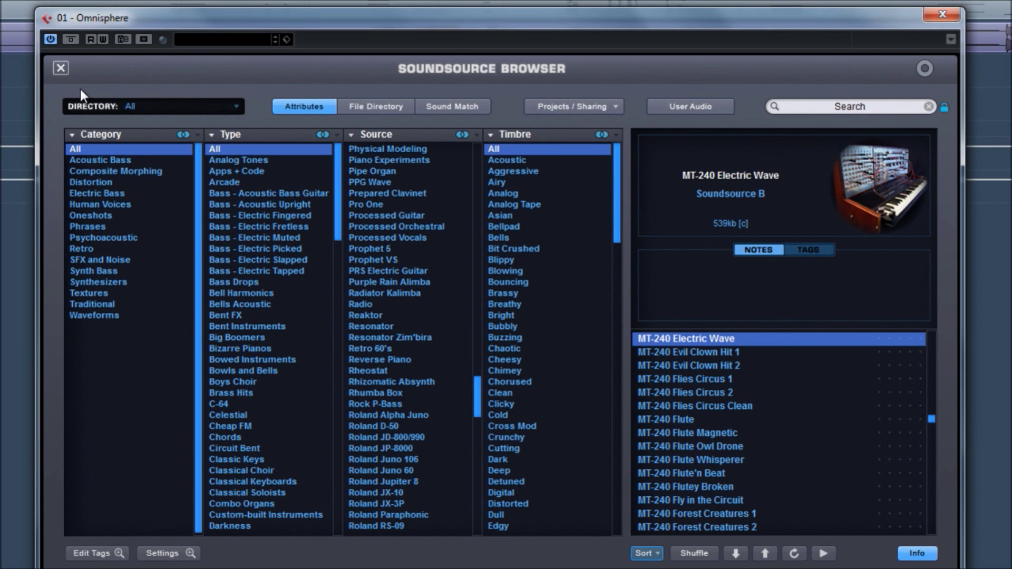
{"action": "left_click", "coordinate": [61, 67]}
Audition Berghain's layers B and A separately by switching off the other layer each time, and switch both back on.
{"action": "left_click", "coordinate": [537, 555]}
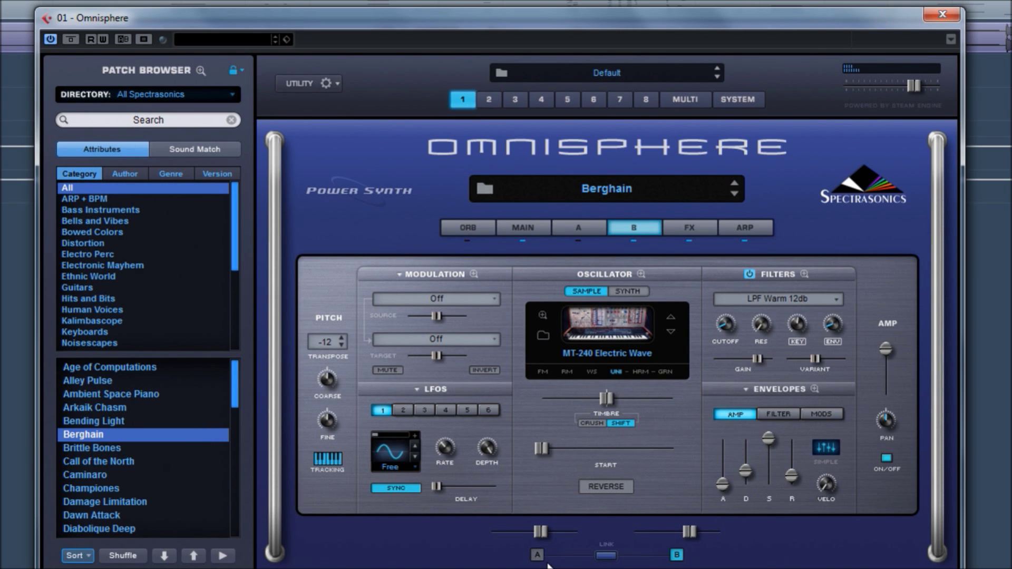
{"action": "left_click", "coordinate": [538, 556]}
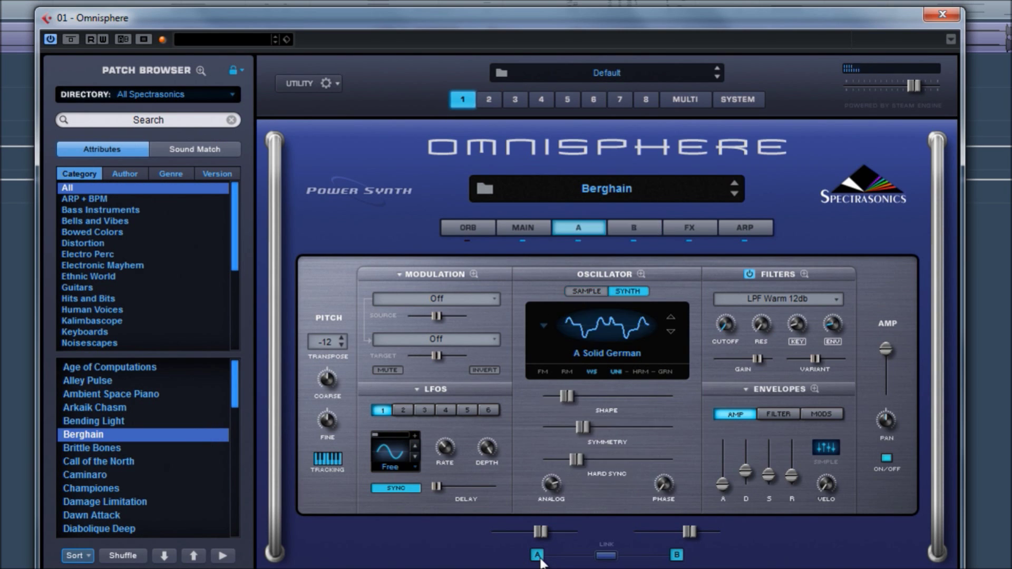
{"action": "left_click", "coordinate": [677, 556]}
{"action": "left_click", "coordinate": [677, 556]}
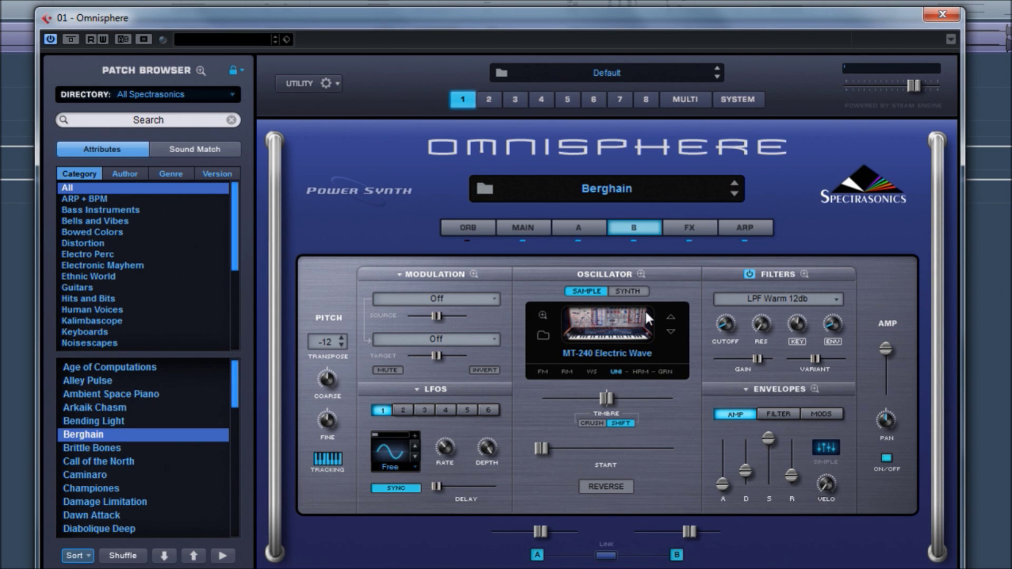
Review Berghain's layer B, Common and layer A effects racks, and return to the main patch page.
{"action": "left_click", "coordinate": [683, 234]}
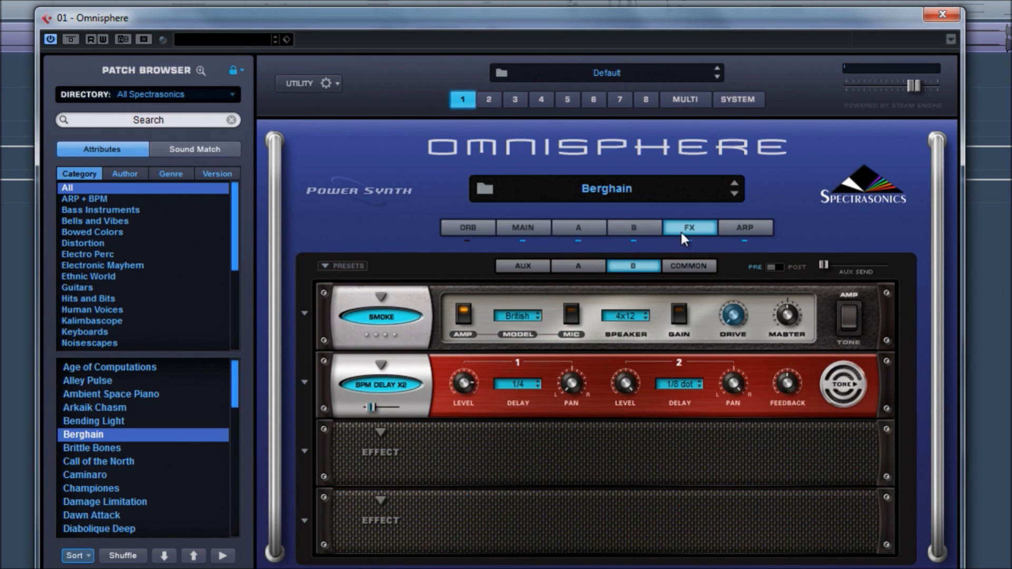
{"action": "left_click", "coordinate": [689, 265]}
{"action": "left_click", "coordinate": [578, 268]}
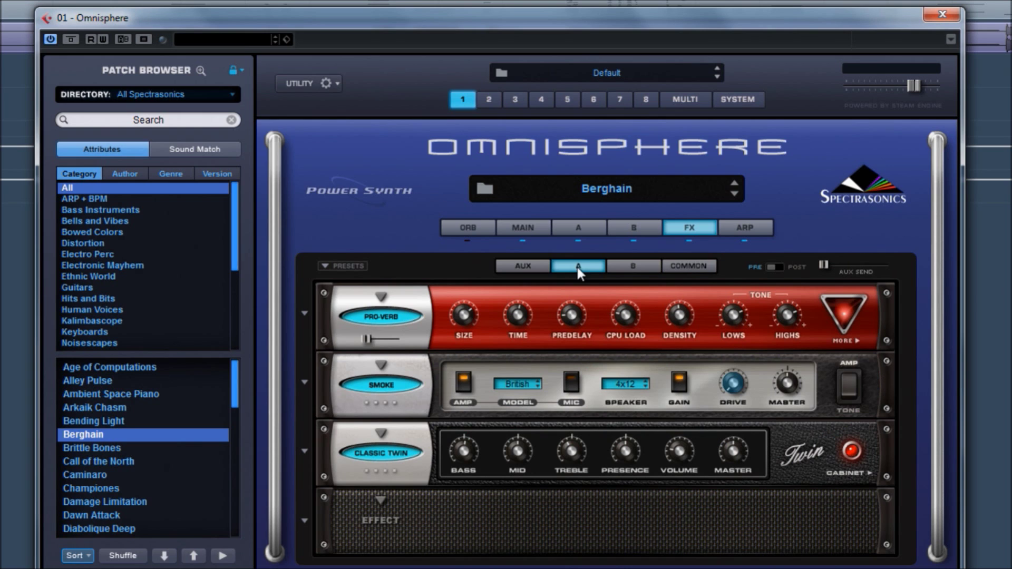
{"action": "left_click", "coordinate": [538, 232]}
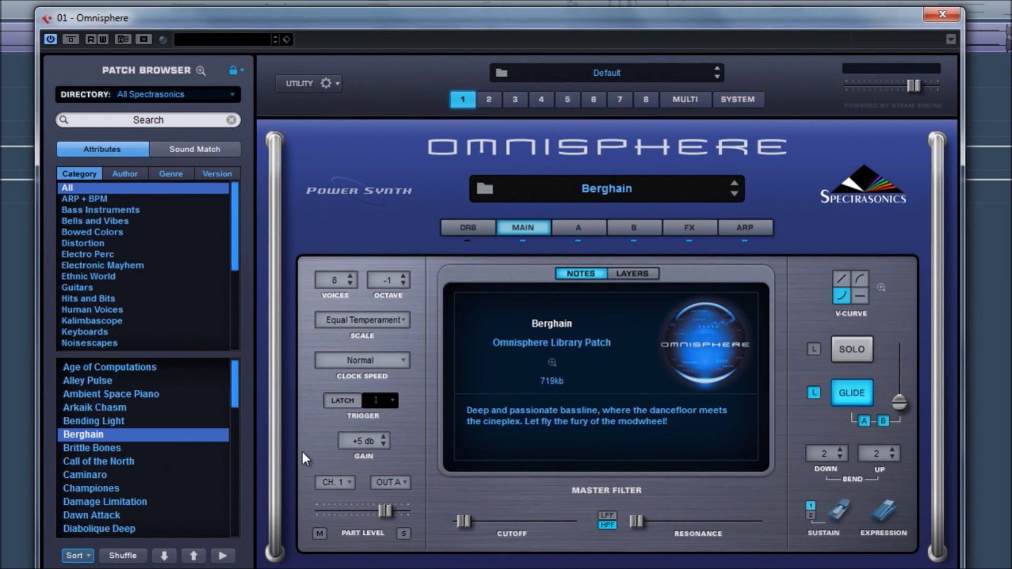
Load the next patch, Brittle Bones, and inspect its layer A oscillator and layer B soundsource details, closing the Soundsource Browser when done.
{"action": "left_click", "coordinate": [166, 558]}
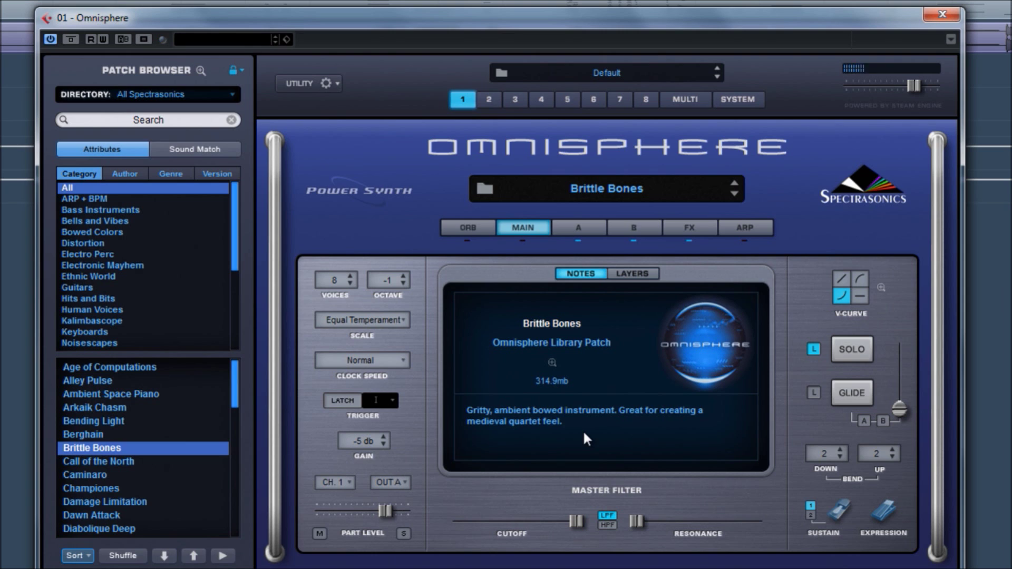
{"action": "left_click", "coordinate": [578, 228]}
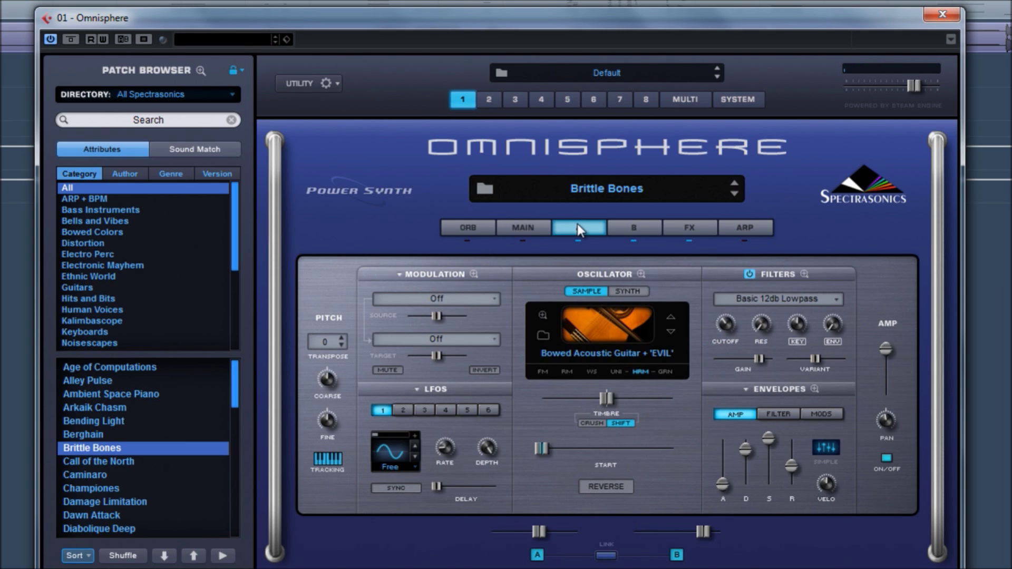
{"action": "left_click", "coordinate": [634, 227]}
{"action": "left_click", "coordinate": [615, 333]}
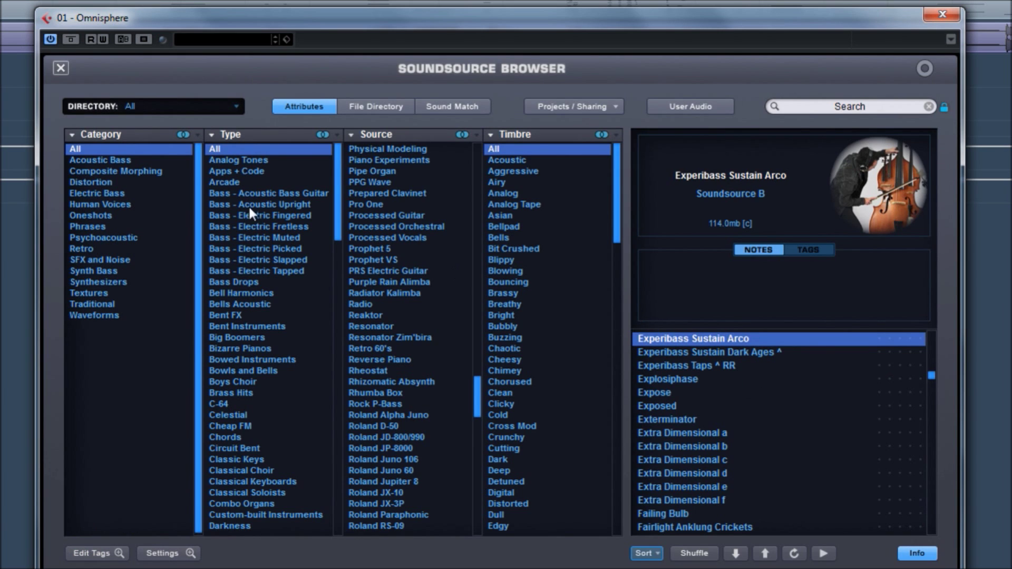
{"action": "left_click", "coordinate": [60, 69]}
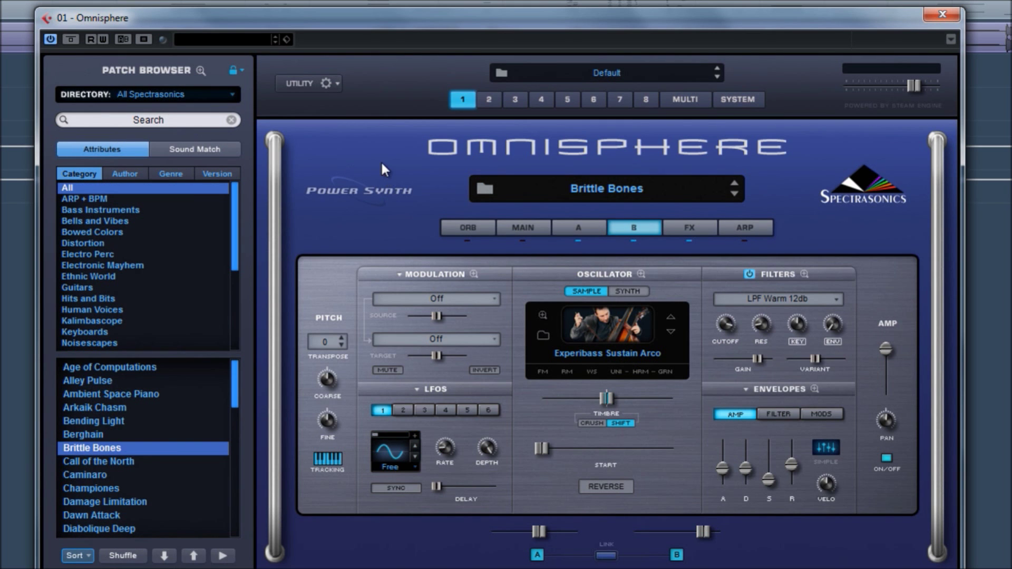
Review Brittle Bones' effects racks for layer A, layer B and Common, ending on the layer A rack.
{"action": "left_click", "coordinate": [704, 236]}
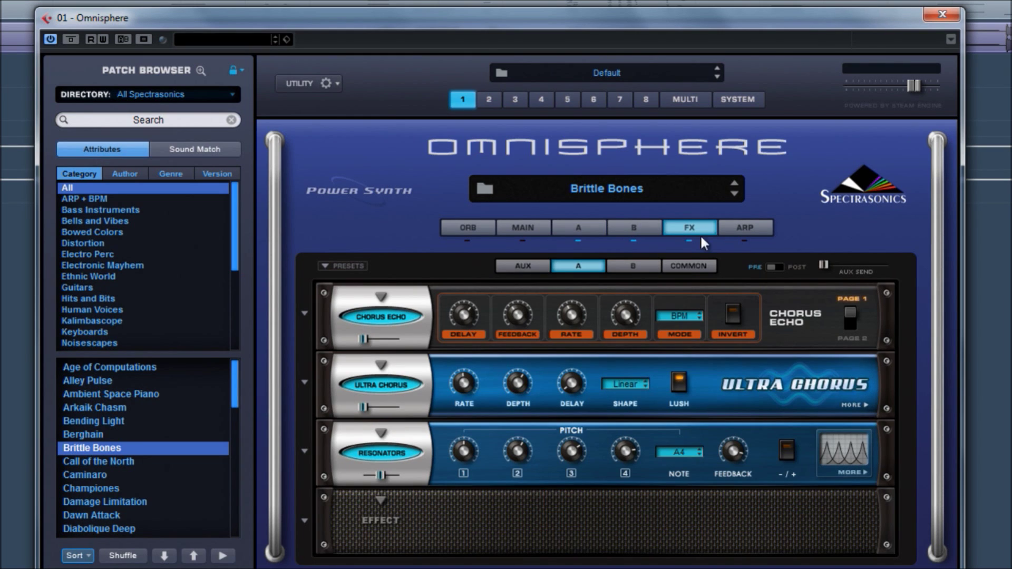
{"action": "left_click", "coordinate": [640, 264]}
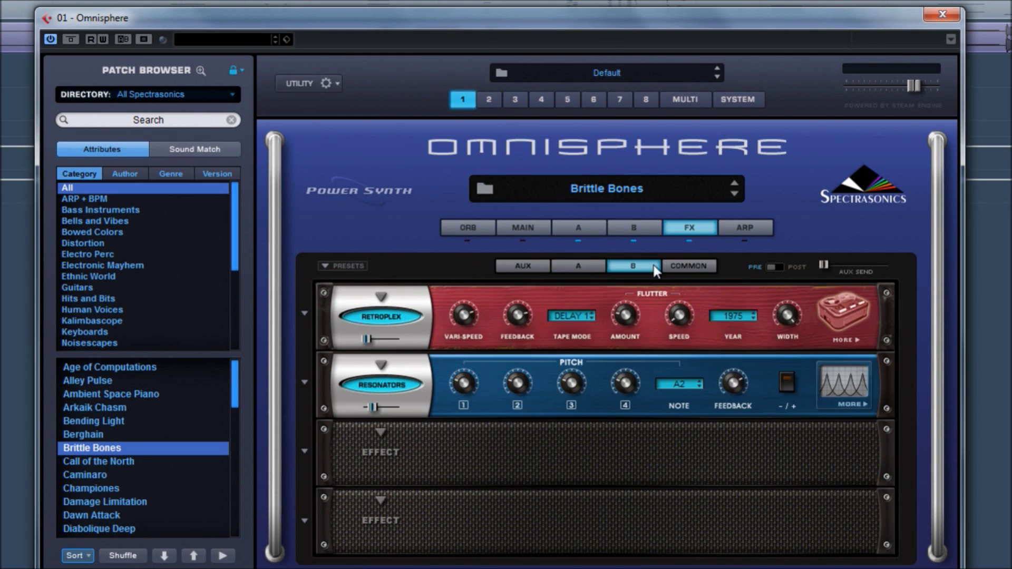
{"action": "left_click", "coordinate": [669, 266]}
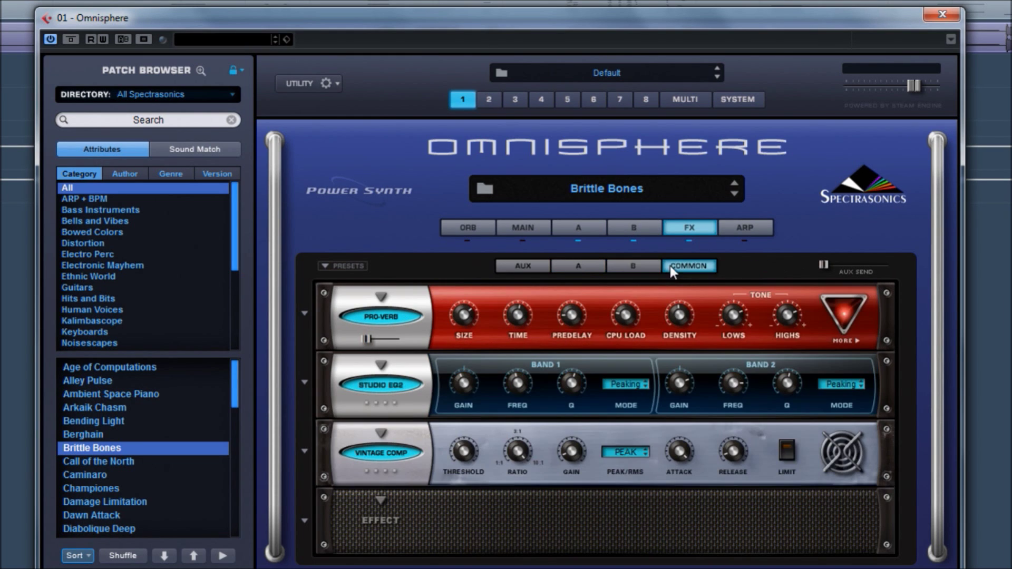
{"action": "left_click", "coordinate": [558, 265]}
Look up the Resonators' effect category and examine the additional level, spread and tone controls in the layer A rack.
{"action": "left_click", "coordinate": [379, 432]}
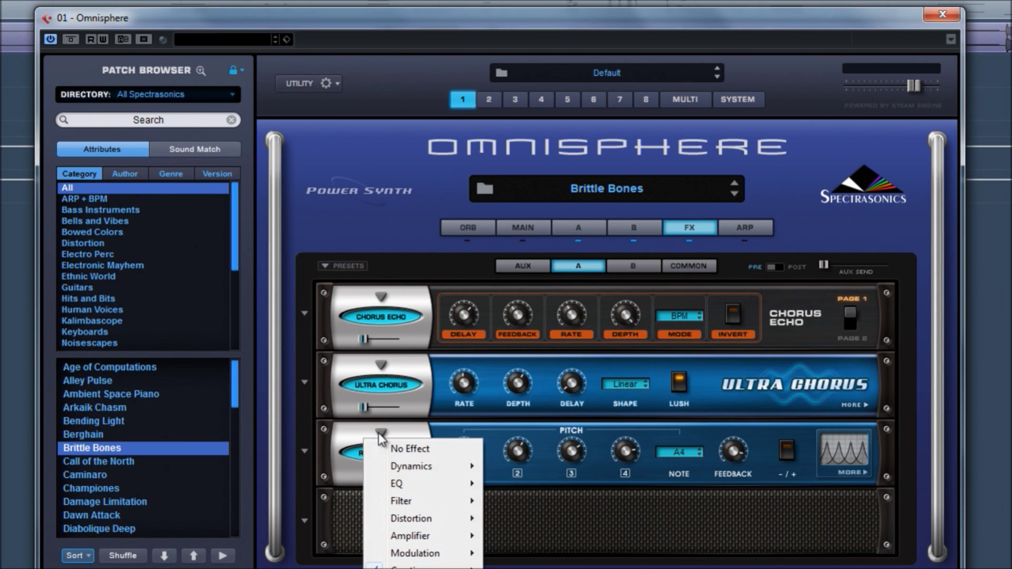
{"action": "mouse_move", "coordinate": [411, 566]}
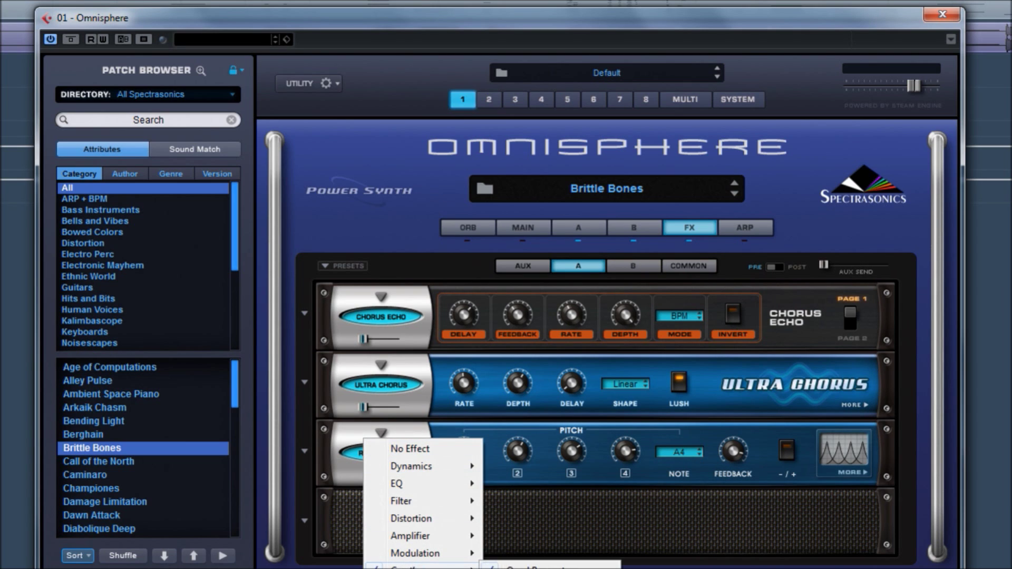
{"action": "left_click", "coordinate": [551, 507]}
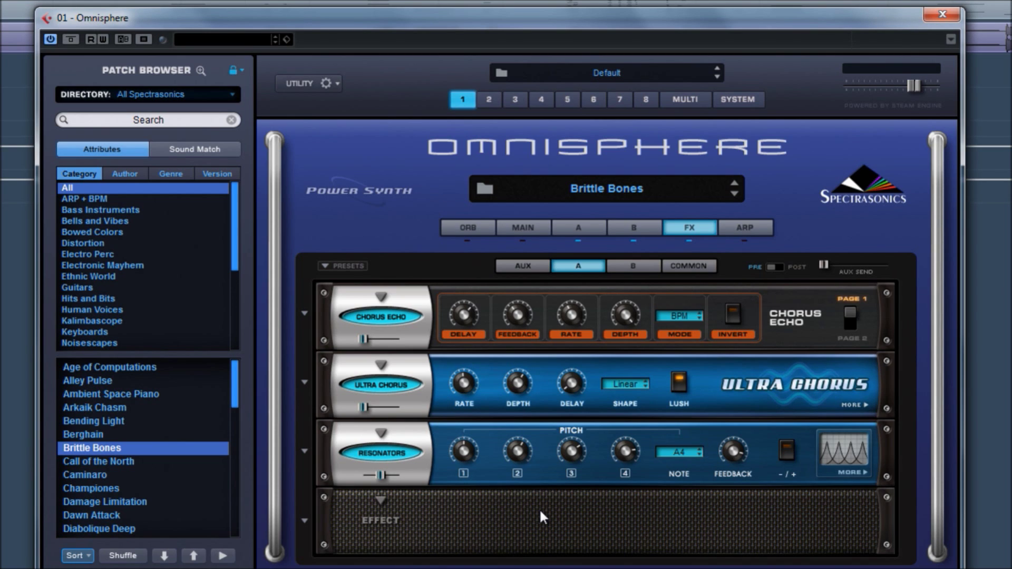
{"action": "left_click", "coordinate": [848, 473]}
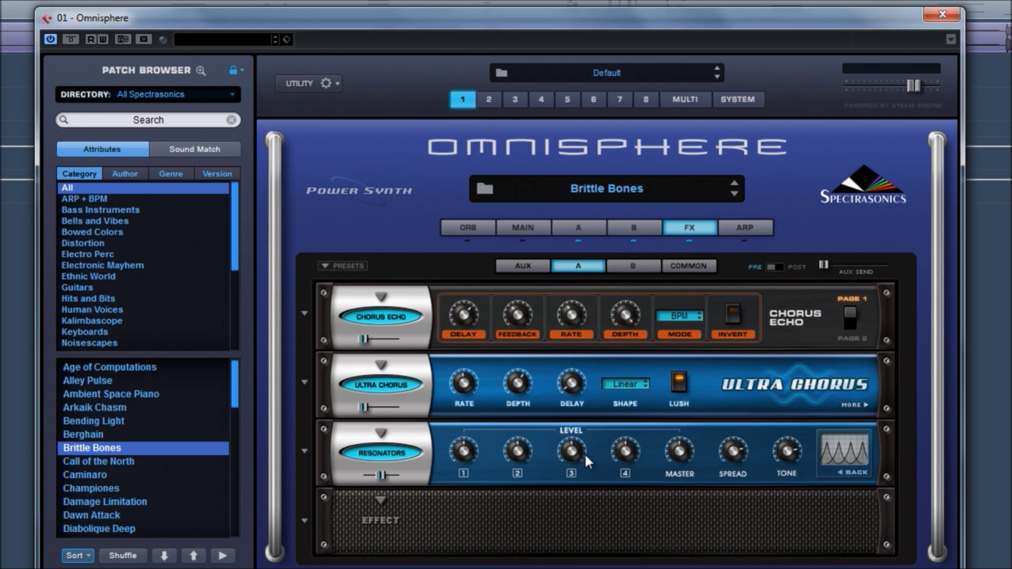
{"action": "left_click", "coordinate": [852, 472]}
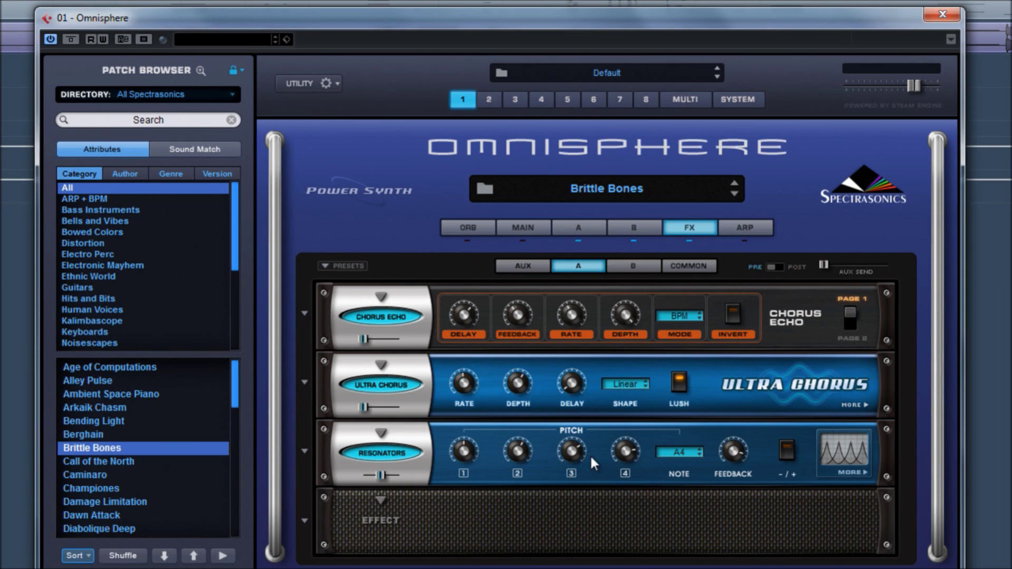
Bypass the Resonators in Brittle Bones' layer A and layer B effects racks, and re-enable those of layer A.
{"action": "left_click", "coordinate": [578, 229]}
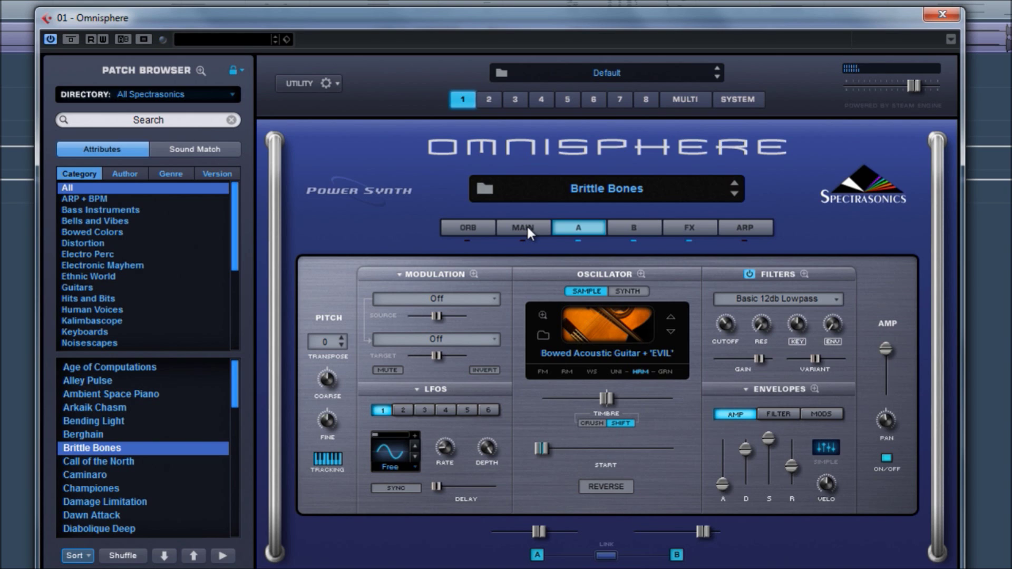
{"action": "left_click", "coordinate": [688, 231]}
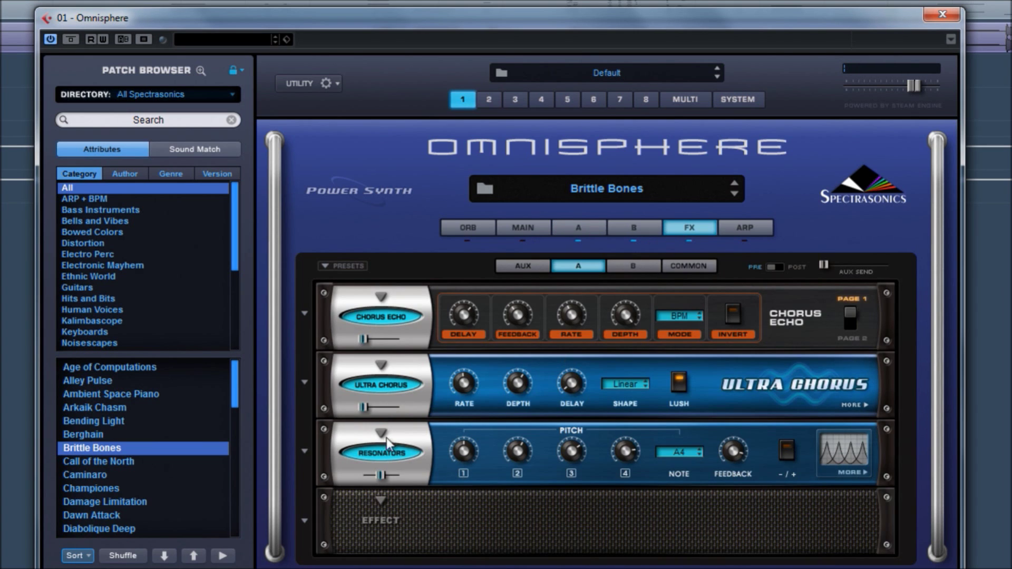
{"action": "left_click", "coordinate": [380, 455]}
{"action": "left_click", "coordinate": [633, 266]}
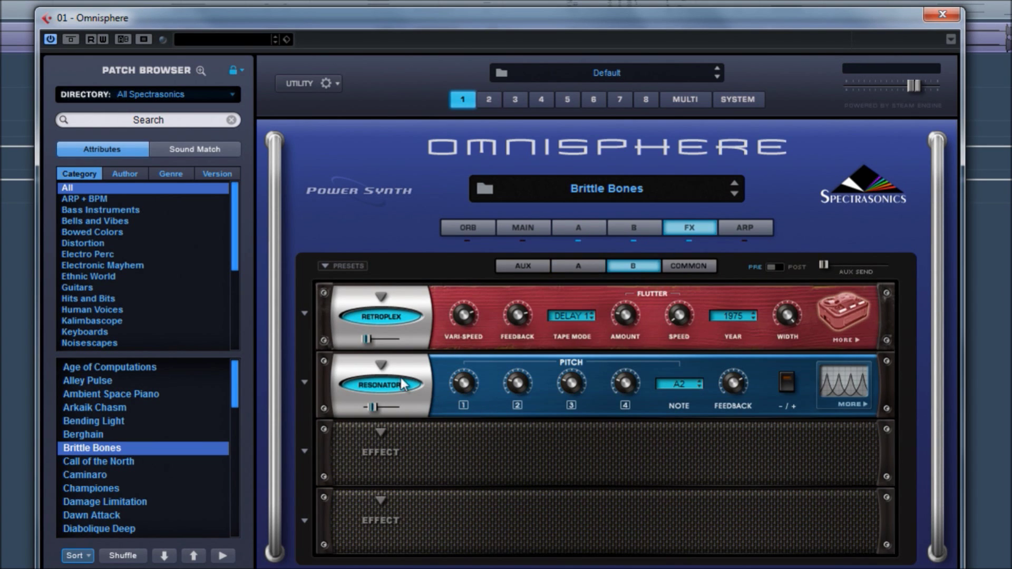
{"action": "left_click", "coordinate": [384, 387]}
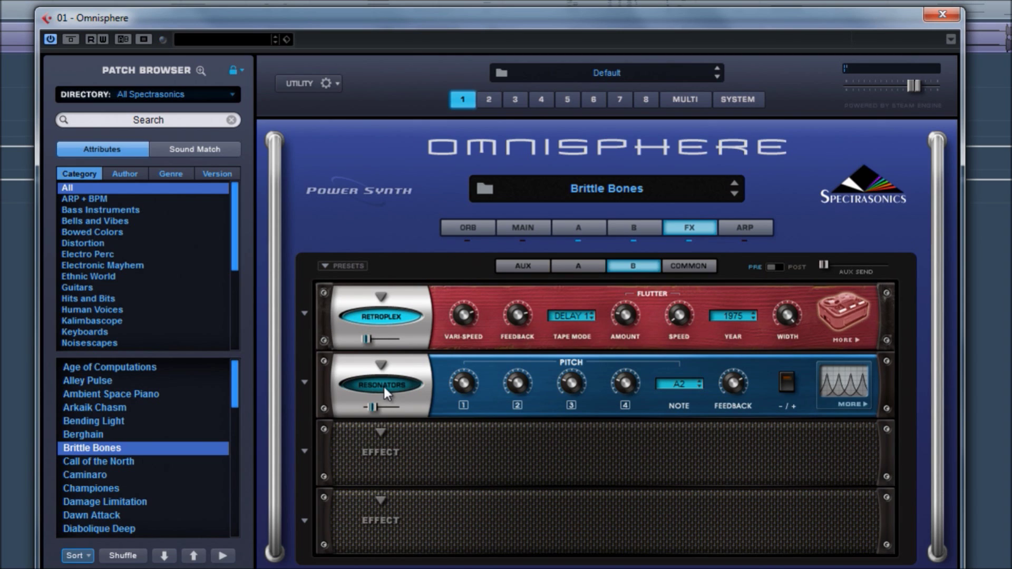
{"action": "left_click", "coordinate": [577, 266]}
{"action": "left_click", "coordinate": [399, 452]}
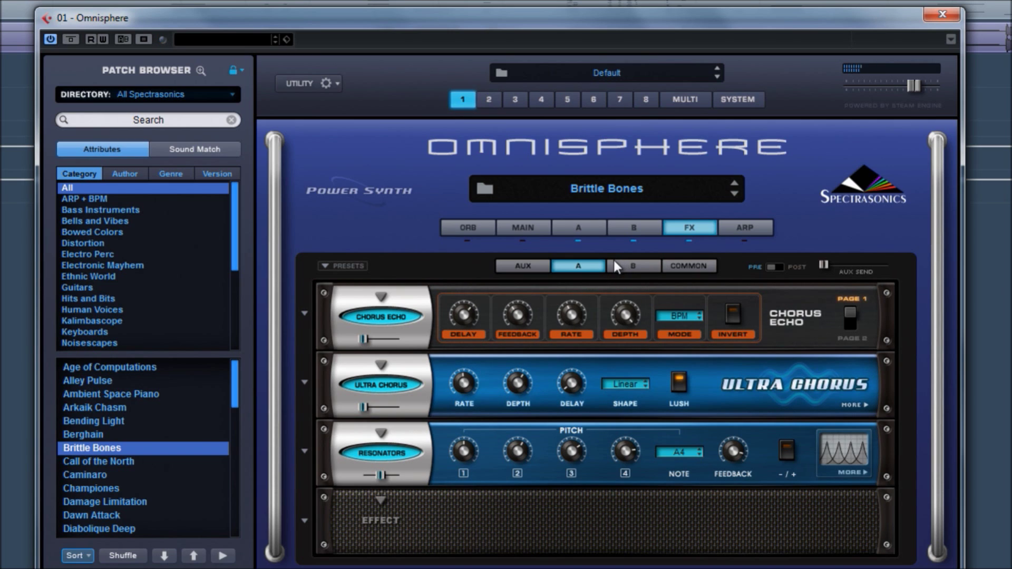
Examine the Harmonia settings of Brittle Bones' layer A in the Oscillator Zoom, and return to the layer A page.
{"action": "left_click", "coordinate": [564, 229]}
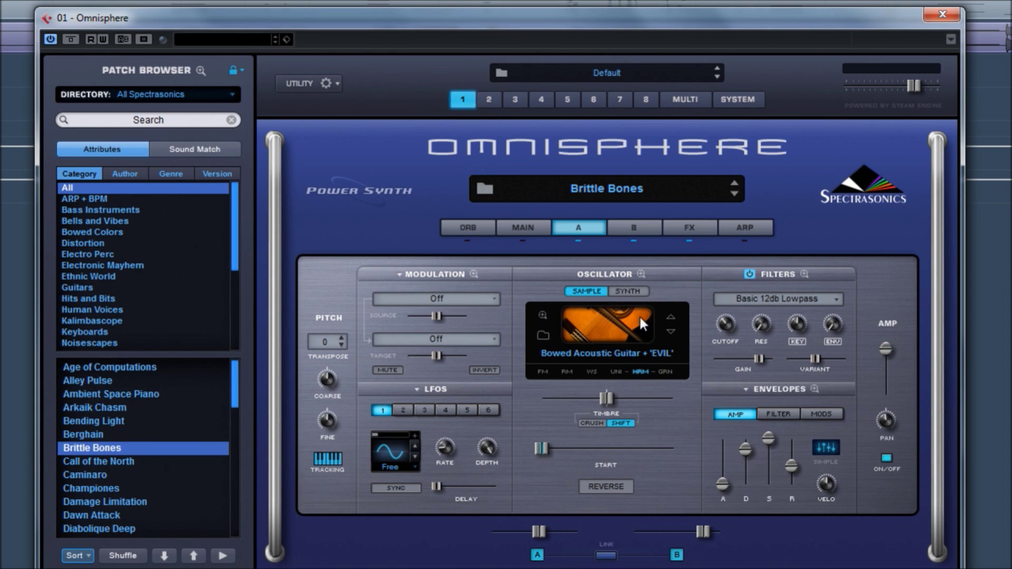
{"action": "left_click", "coordinate": [643, 371]}
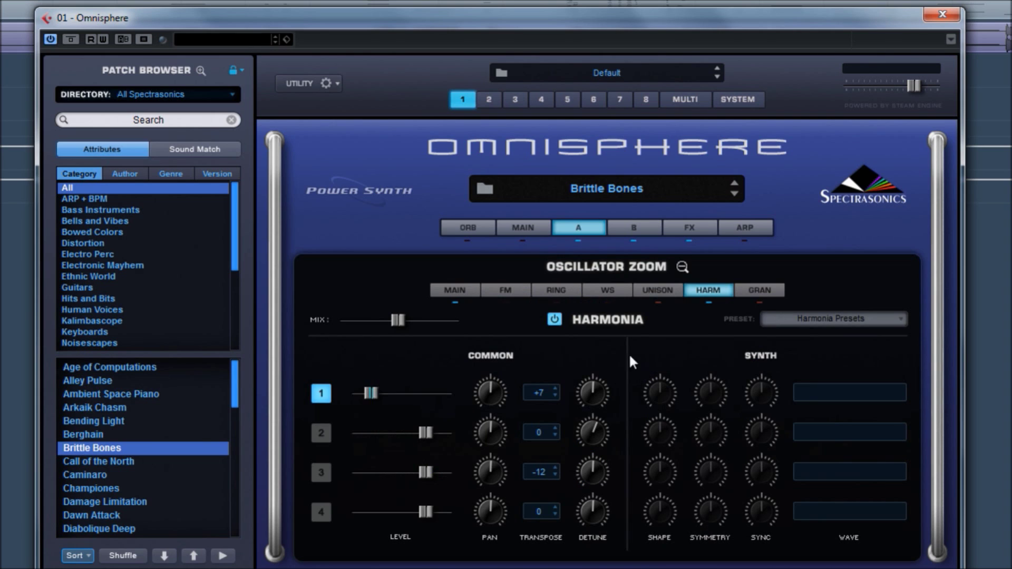
{"action": "left_click", "coordinate": [681, 267]}
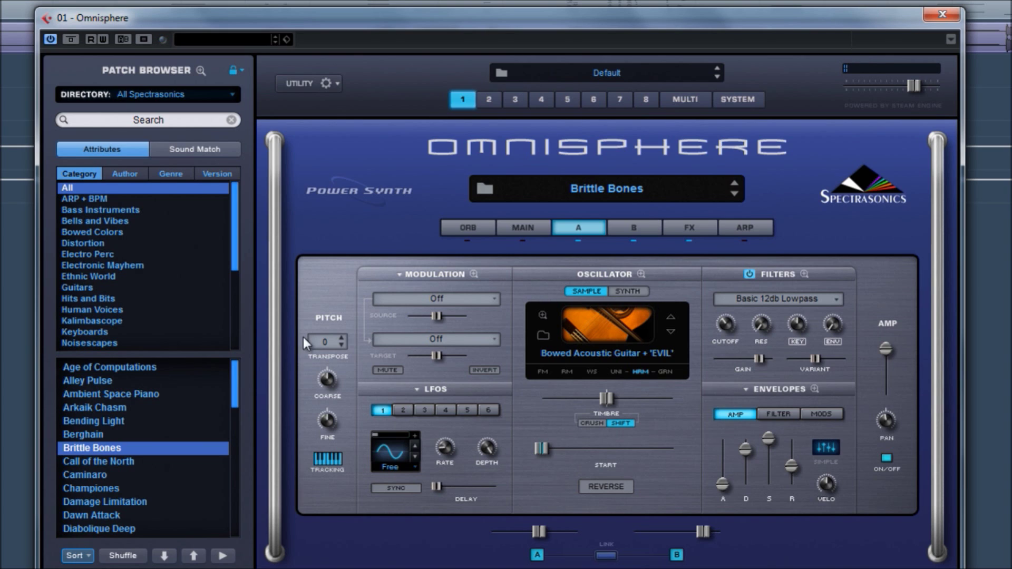
Load the next patch, Call of the North, and view its main page and the oscillators of layers A and B, ending on layer A.
{"action": "left_click", "coordinate": [736, 193]}
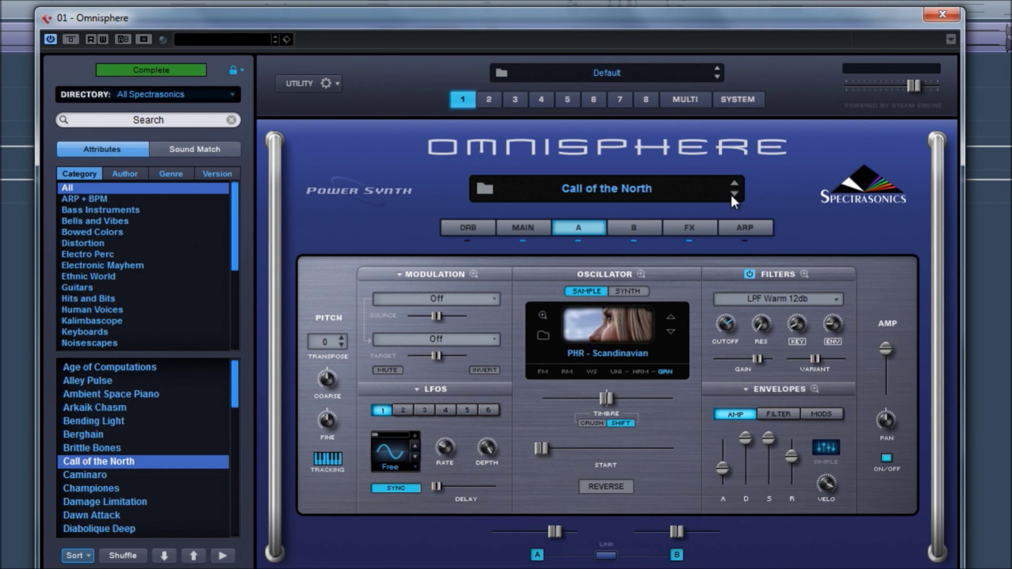
{"action": "left_click", "coordinate": [510, 225]}
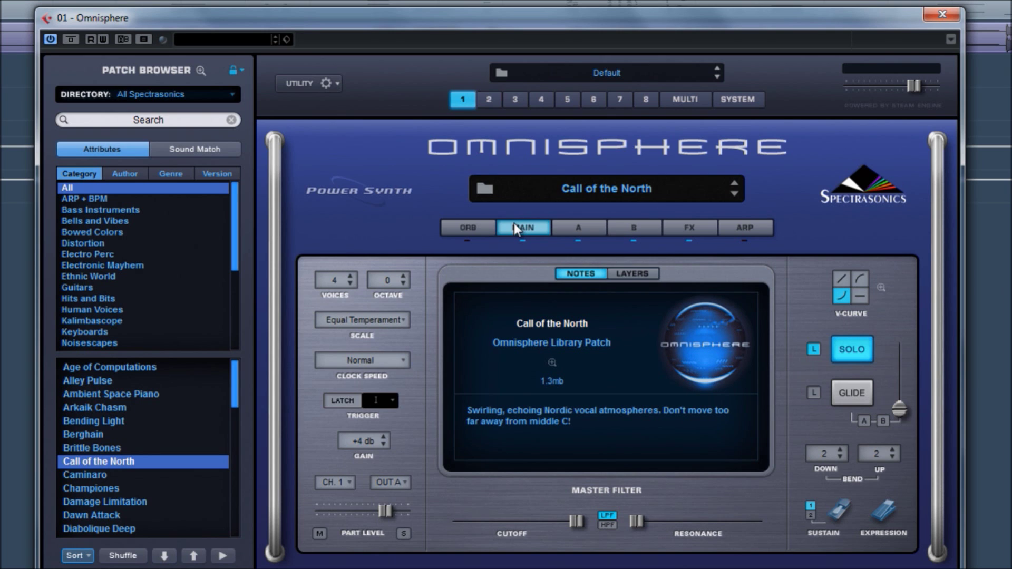
{"action": "left_click", "coordinate": [579, 228]}
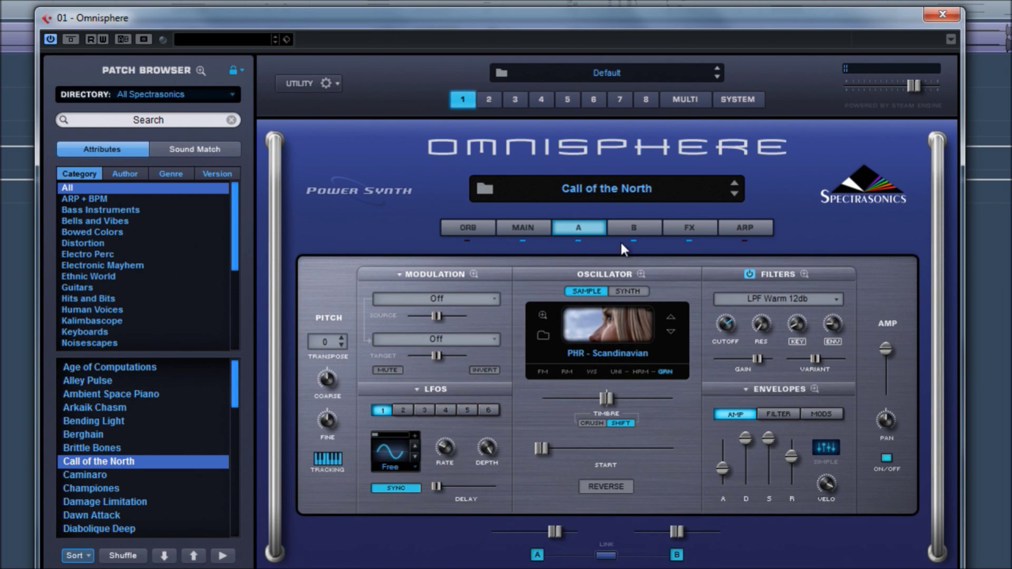
{"action": "left_click", "coordinate": [633, 229]}
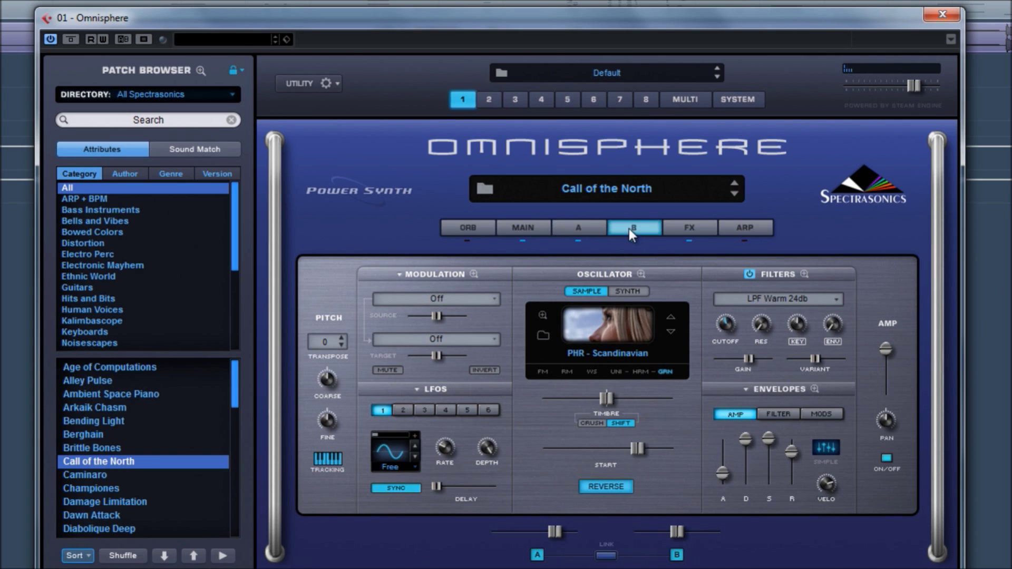
{"action": "left_click", "coordinate": [587, 228]}
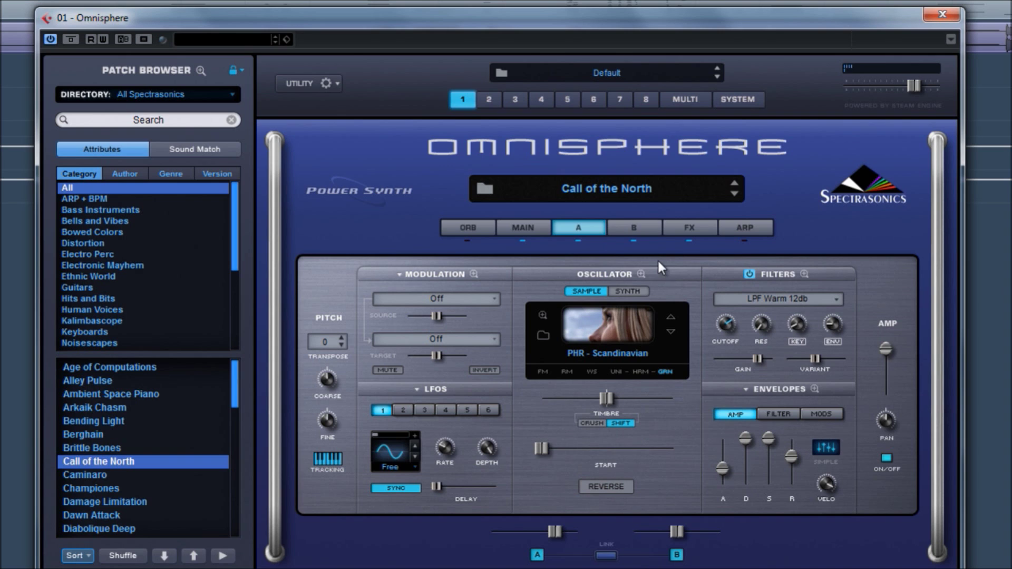
Examine the Granular settings of Call of the North's layer A in the Oscillator Zoom, and compare the layer A and B pages.
{"action": "left_click", "coordinate": [666, 372]}
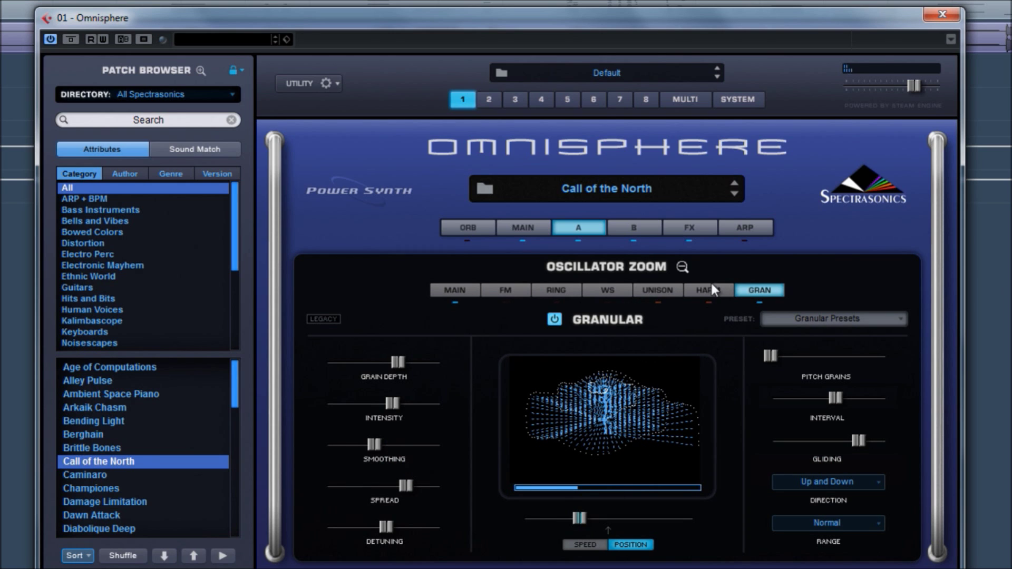
{"action": "left_click", "coordinate": [682, 266]}
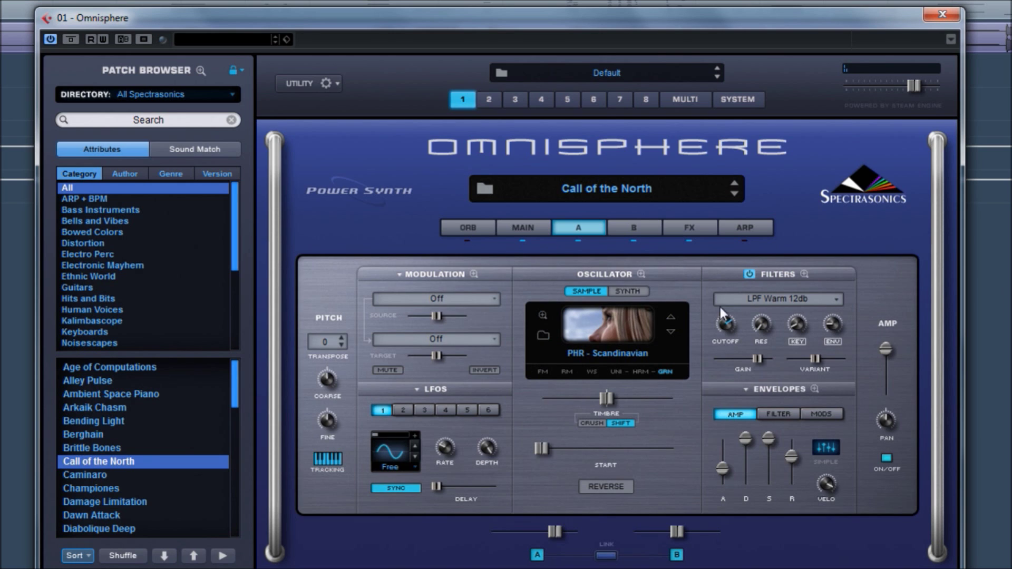
{"action": "left_click", "coordinate": [634, 229]}
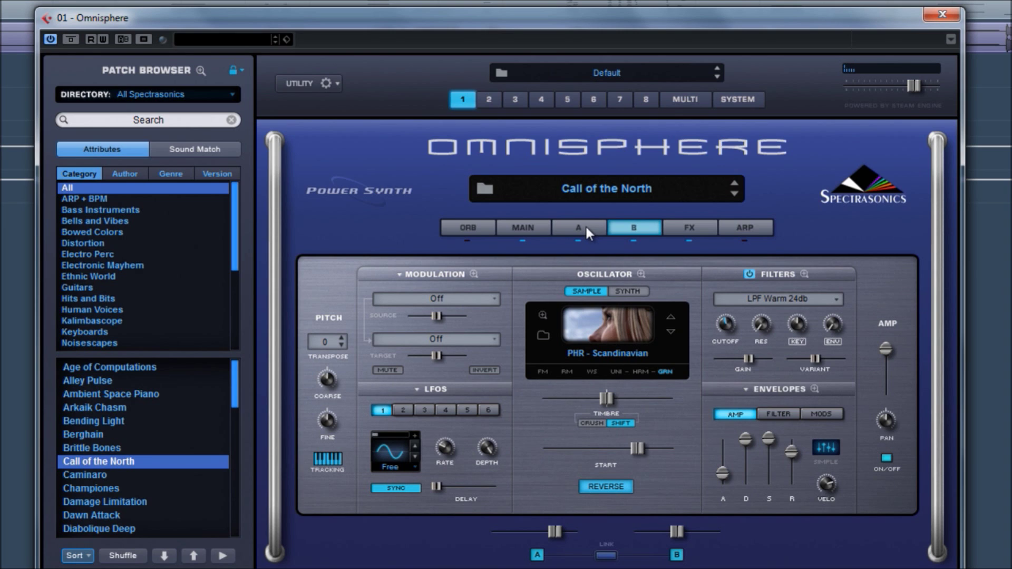
{"action": "left_click", "coordinate": [586, 226]}
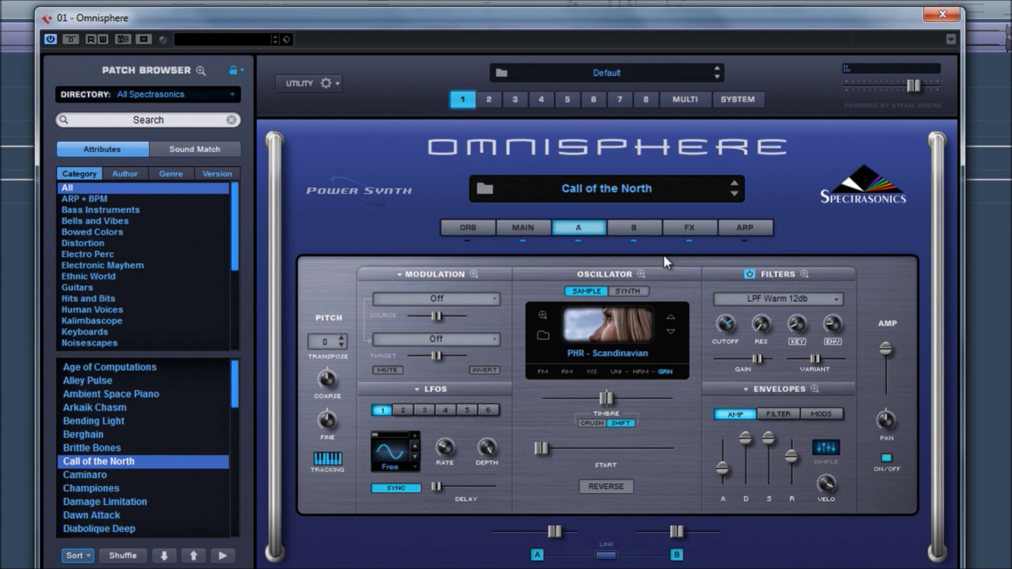
{"action": "left_click", "coordinate": [635, 228]}
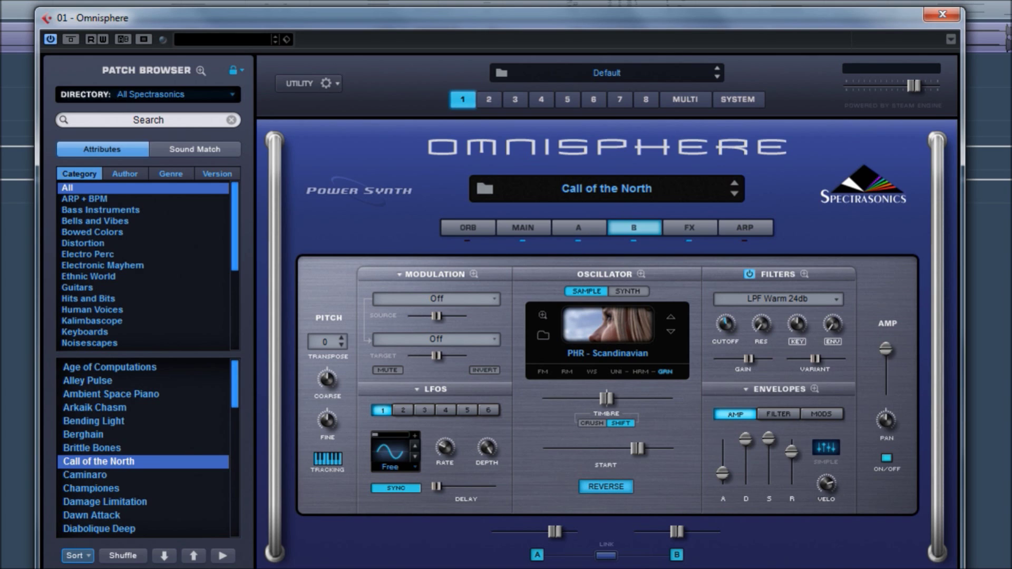
Audition Call of the North's layers separately using the layer B and layer A switches, ending on the layer A page.
{"action": "left_click", "coordinate": [676, 554]}
{"action": "left_click", "coordinate": [675, 556]}
{"action": "left_click", "coordinate": [537, 554]}
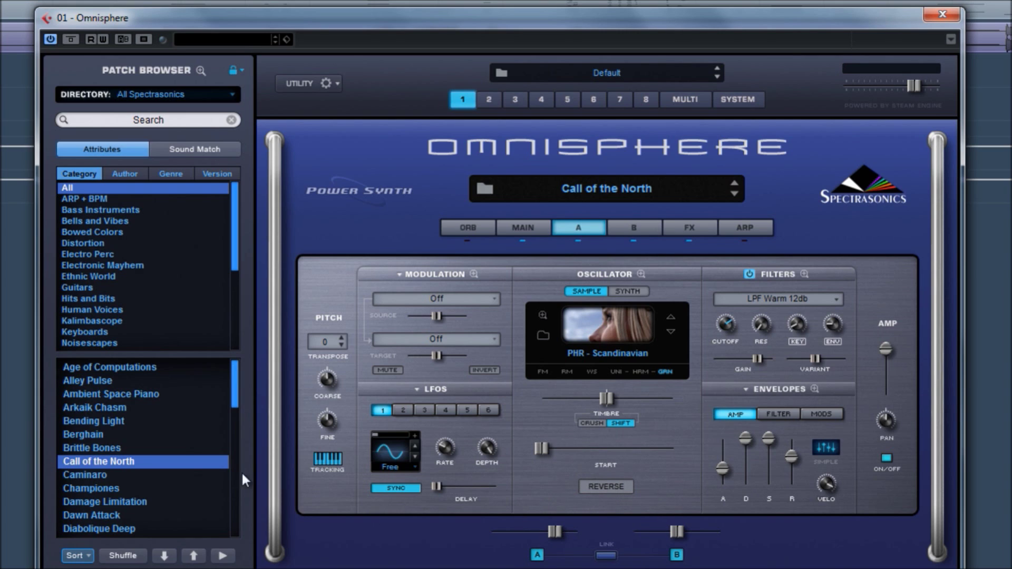
Load the next patch, Caminaro, and view the oscillators of layers B and A.
{"action": "left_click", "coordinate": [173, 556]}
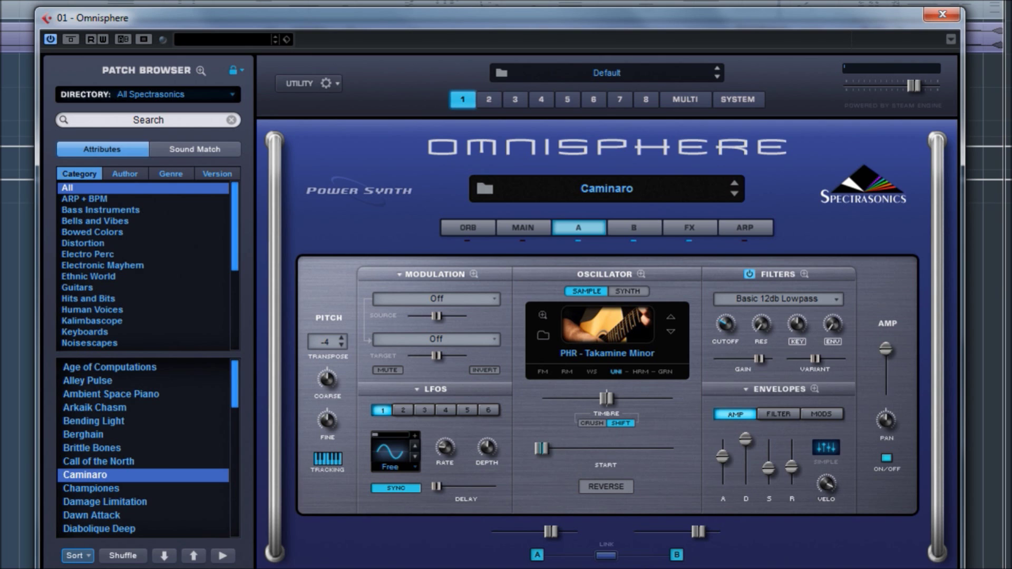
{"action": "left_click", "coordinate": [633, 229]}
{"action": "left_click", "coordinate": [593, 224]}
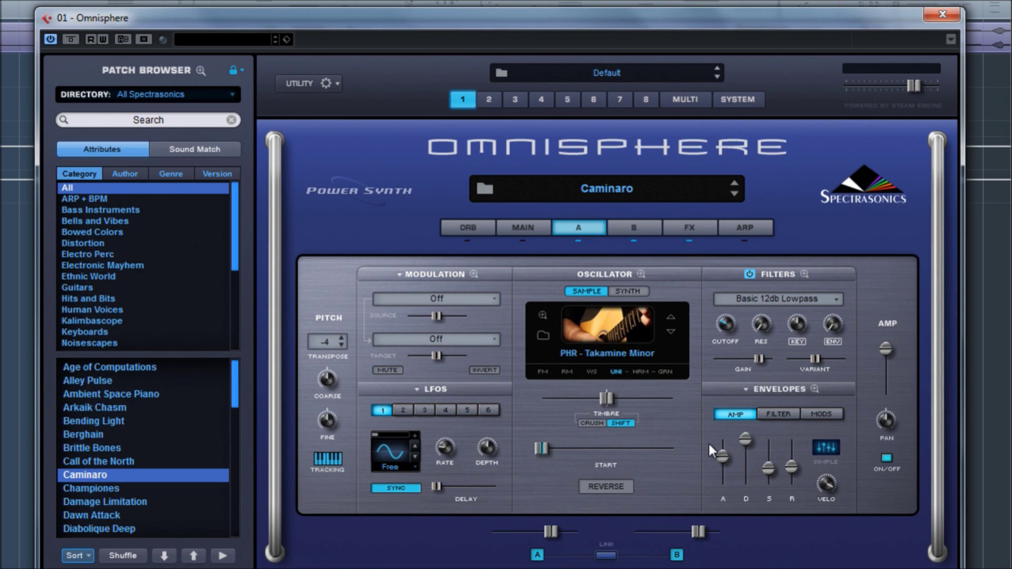
Examine Caminaro's layer B and common effects racks, and return through layer A to the patch notes on the main page.
{"action": "left_click", "coordinate": [684, 230]}
{"action": "left_click", "coordinate": [629, 267]}
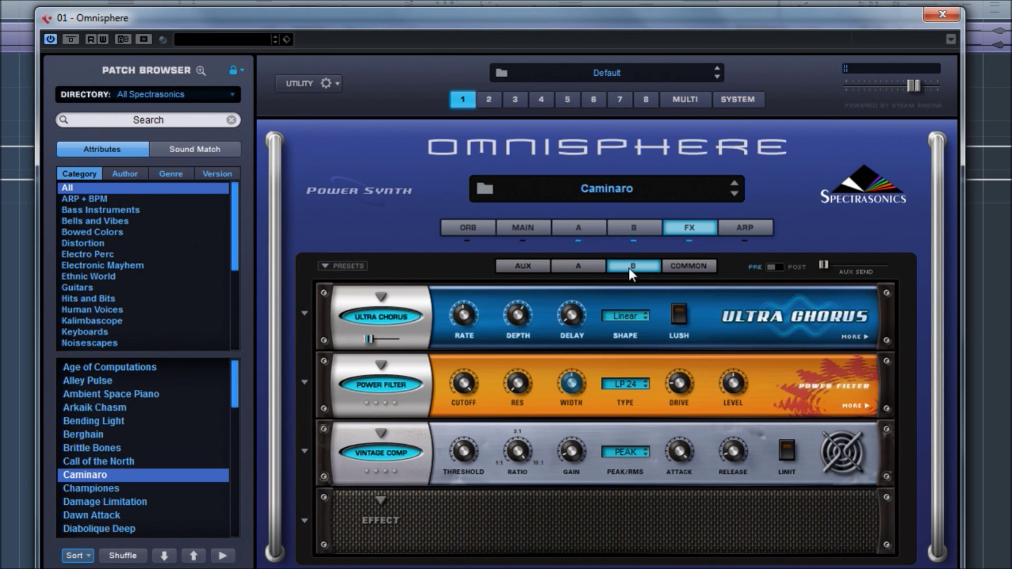
{"action": "left_click", "coordinate": [666, 266]}
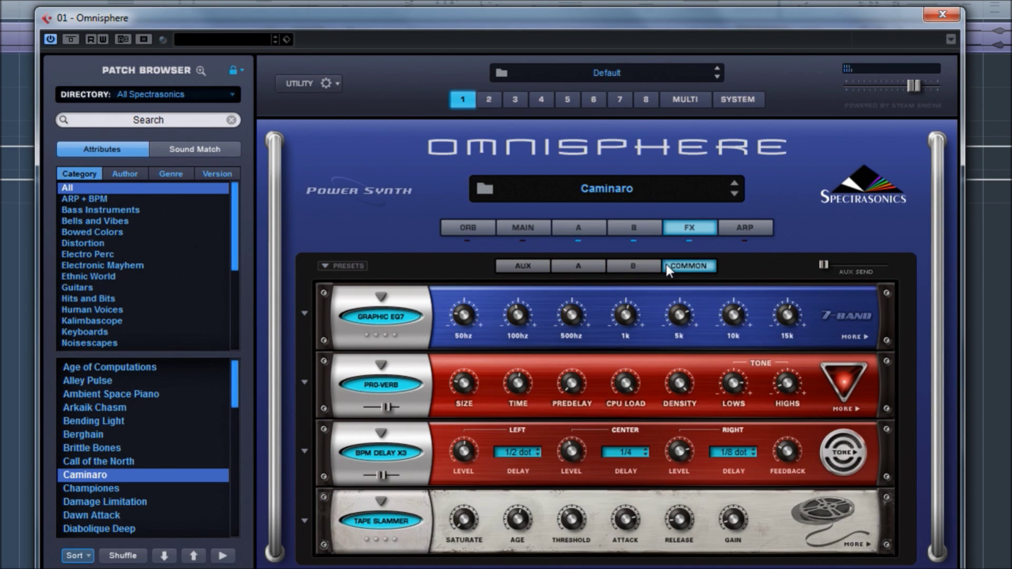
{"action": "left_click", "coordinate": [590, 228]}
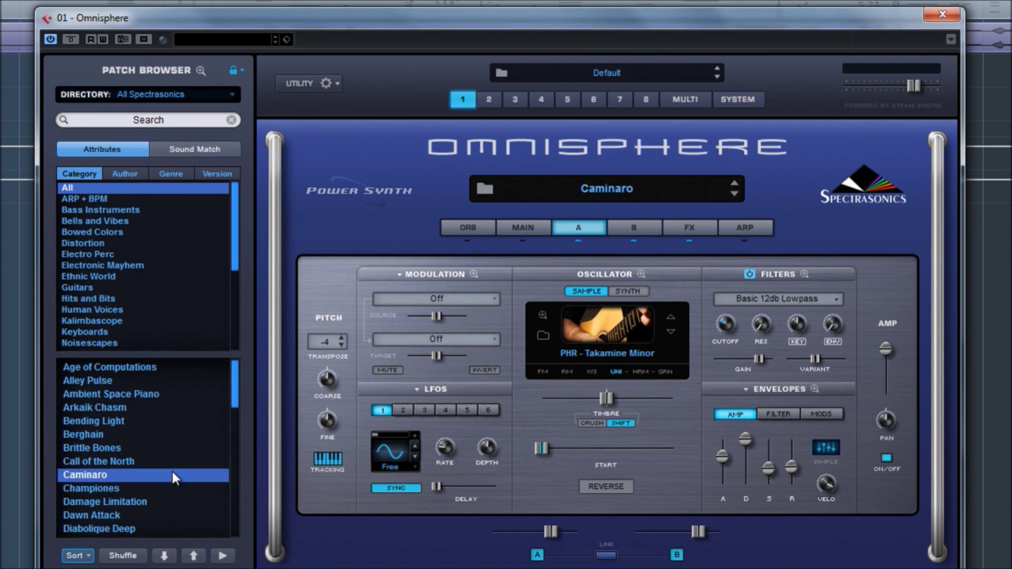
{"action": "left_click", "coordinate": [519, 230]}
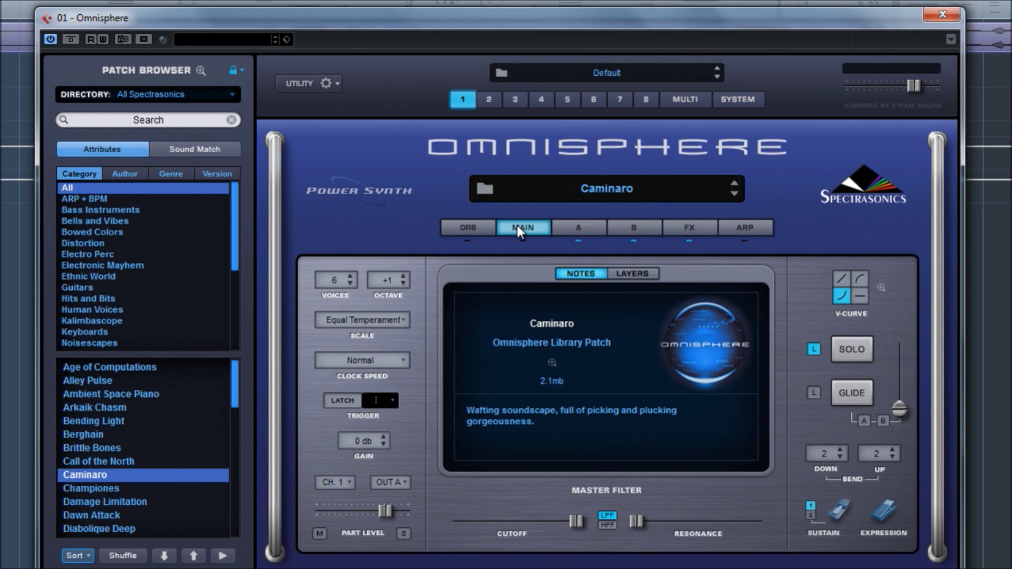
Load the Damage Limitation patch and compare the synth waveforms of layers A and B, ending on layer A.
{"action": "left_click", "coordinate": [108, 501]}
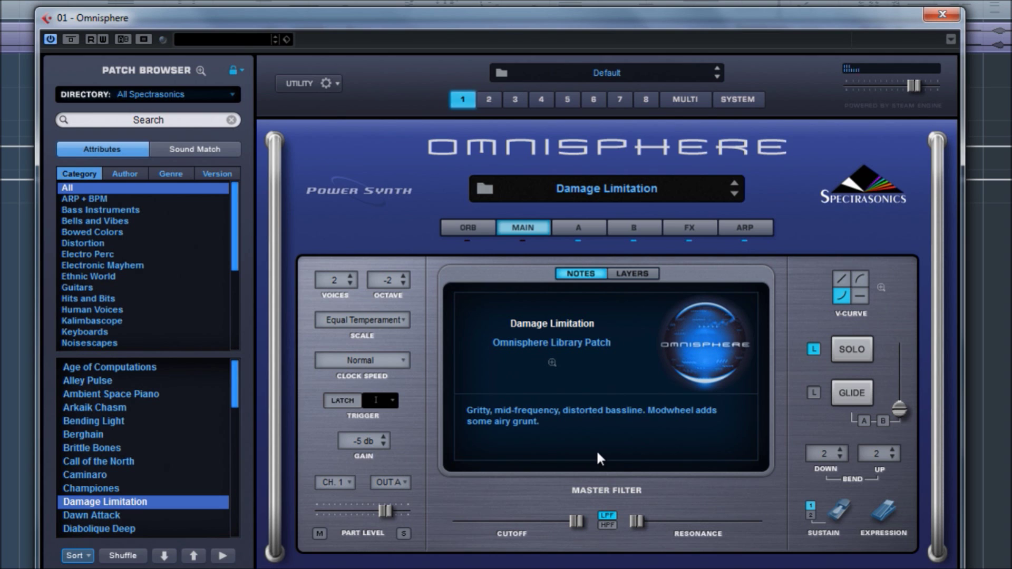
{"action": "left_click", "coordinate": [590, 231]}
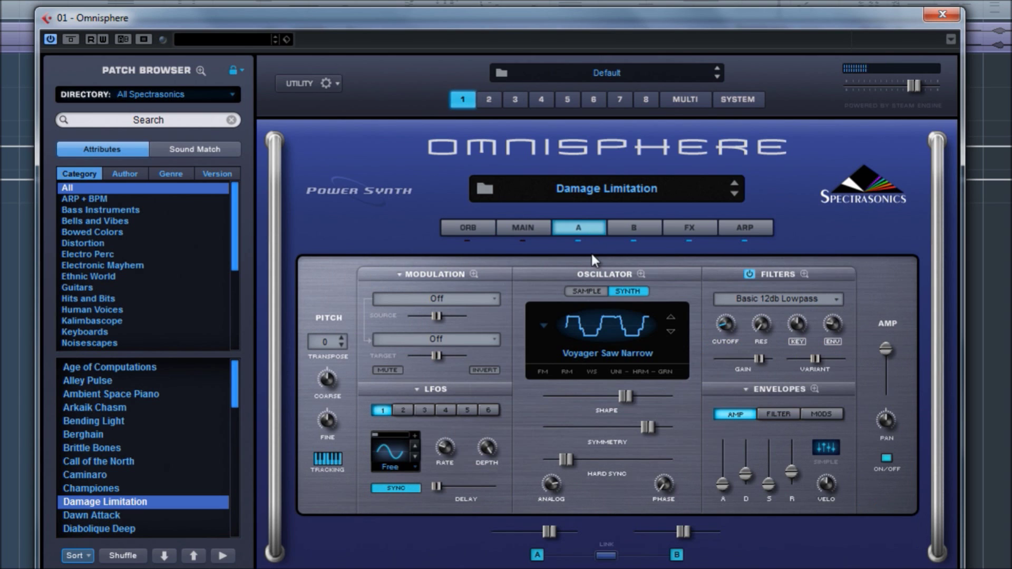
{"action": "left_click", "coordinate": [633, 226]}
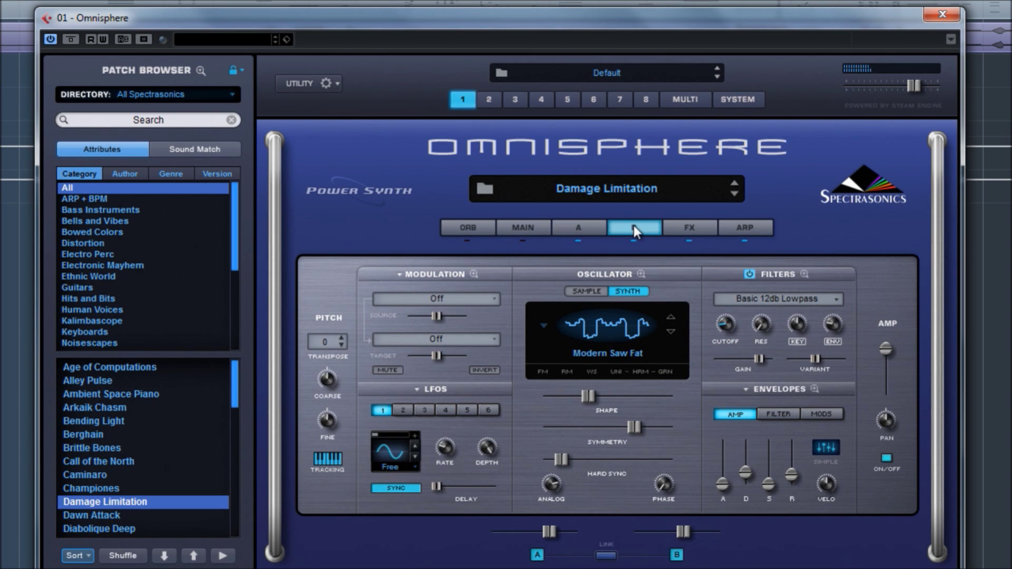
{"action": "left_click", "coordinate": [582, 227]}
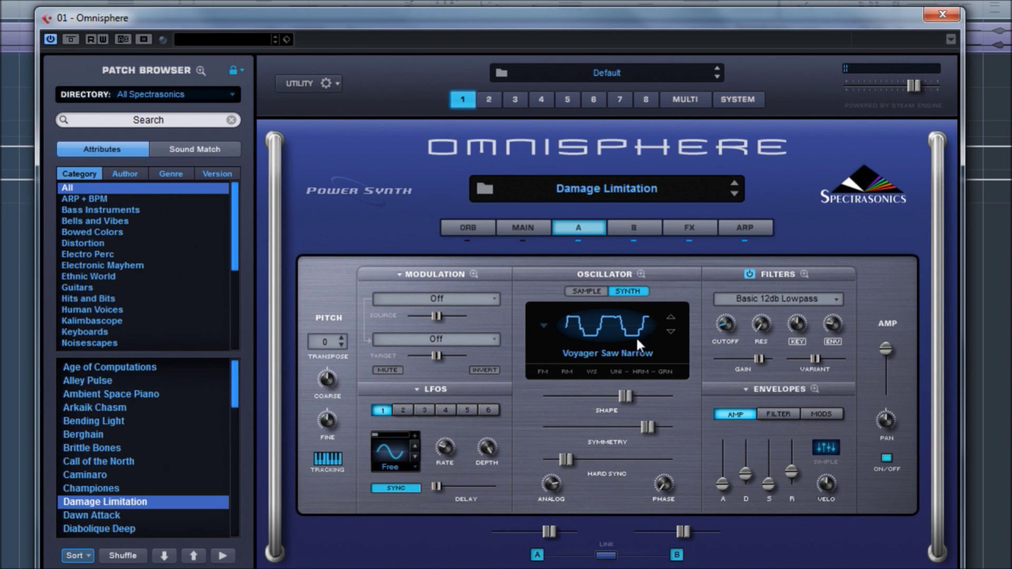
Examine Damage Limitation's layer A and layer B effects racks, and return to the common rack.
{"action": "left_click", "coordinate": [685, 232]}
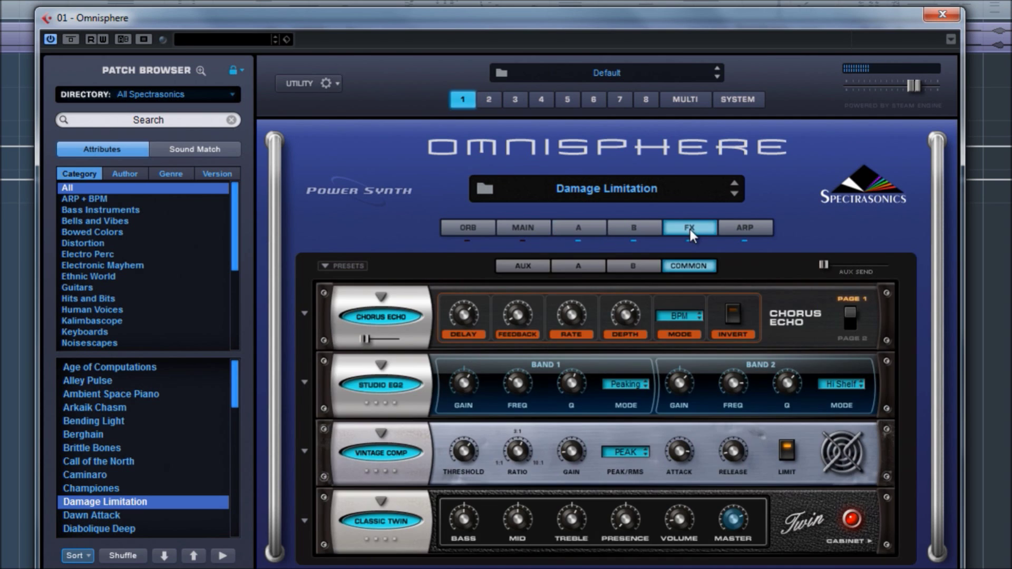
{"action": "left_click", "coordinate": [589, 267]}
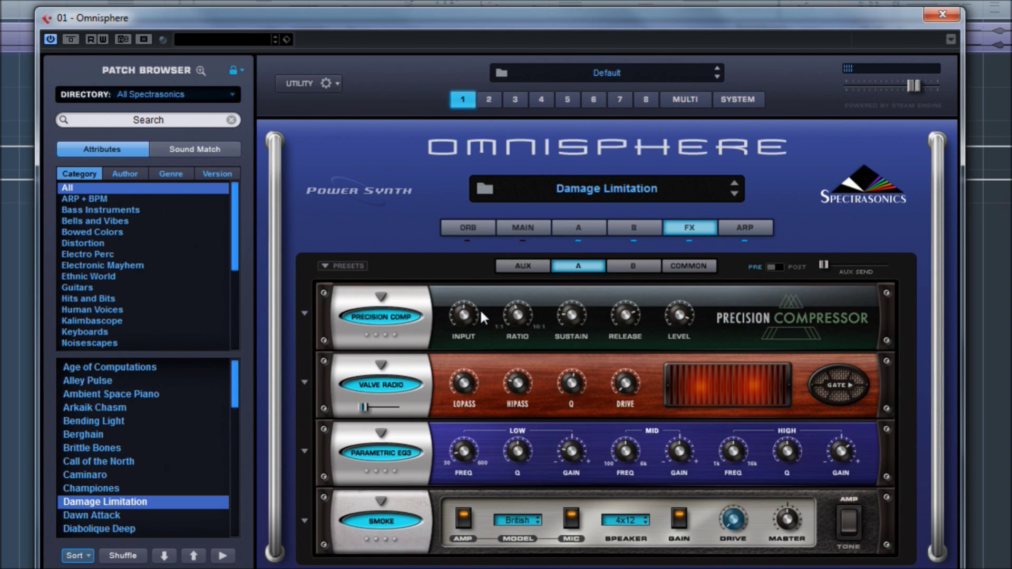
{"action": "left_click", "coordinate": [625, 266]}
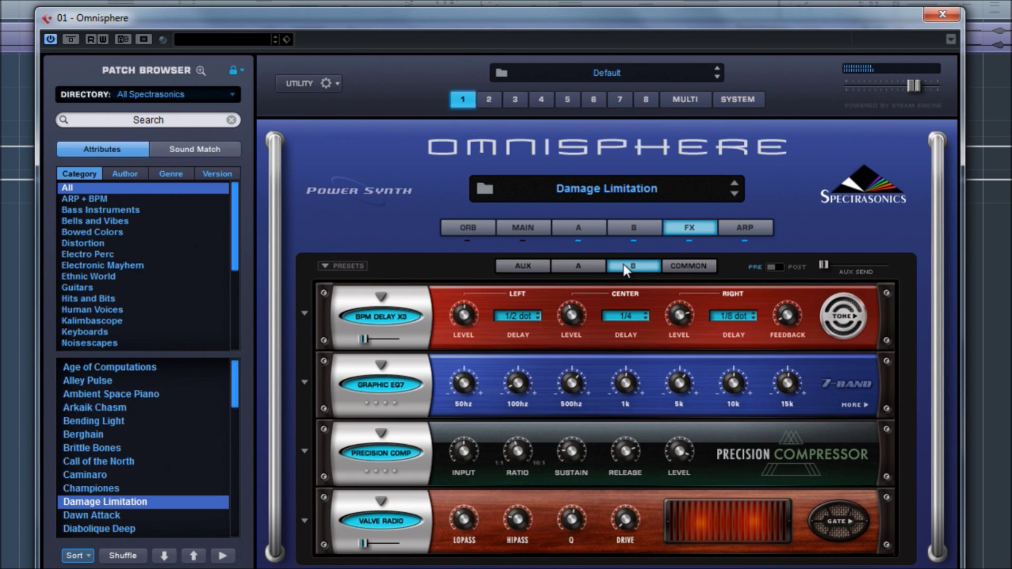
{"action": "left_click", "coordinate": [689, 265]}
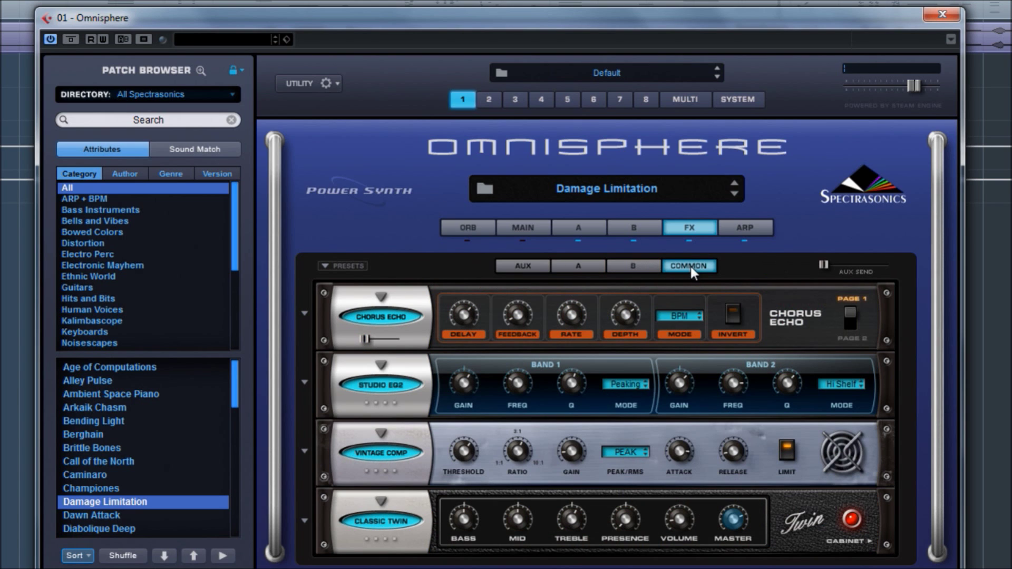
Look through the Amplifier effects available for the Classic Twin slot, view the arpeggiator pattern, and return to the common rack.
{"action": "left_click", "coordinate": [380, 502]}
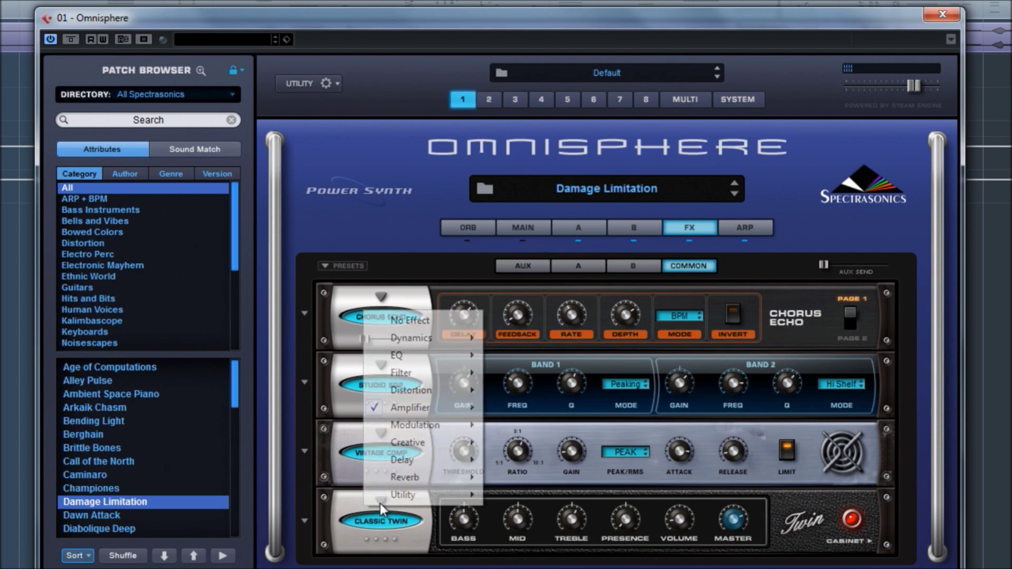
{"action": "mouse_move", "coordinate": [428, 403]}
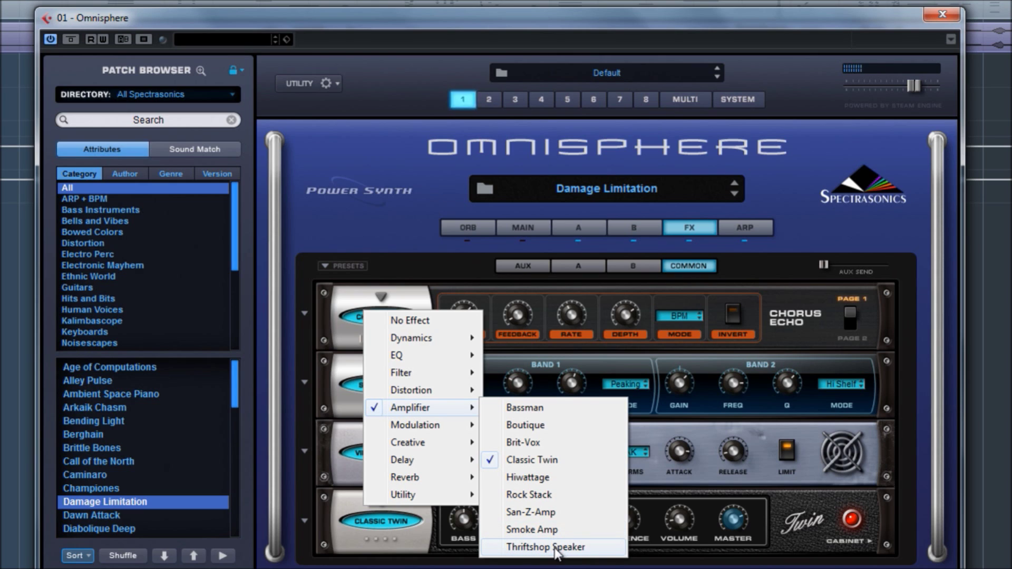
{"action": "left_click", "coordinate": [763, 273]}
{"action": "left_click", "coordinate": [744, 233]}
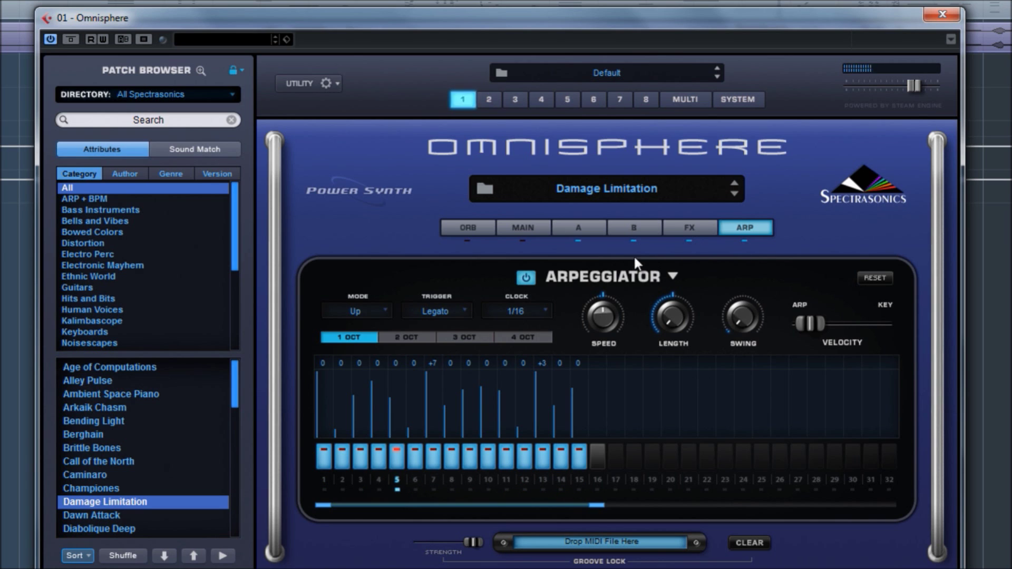
{"action": "left_click", "coordinate": [690, 227]}
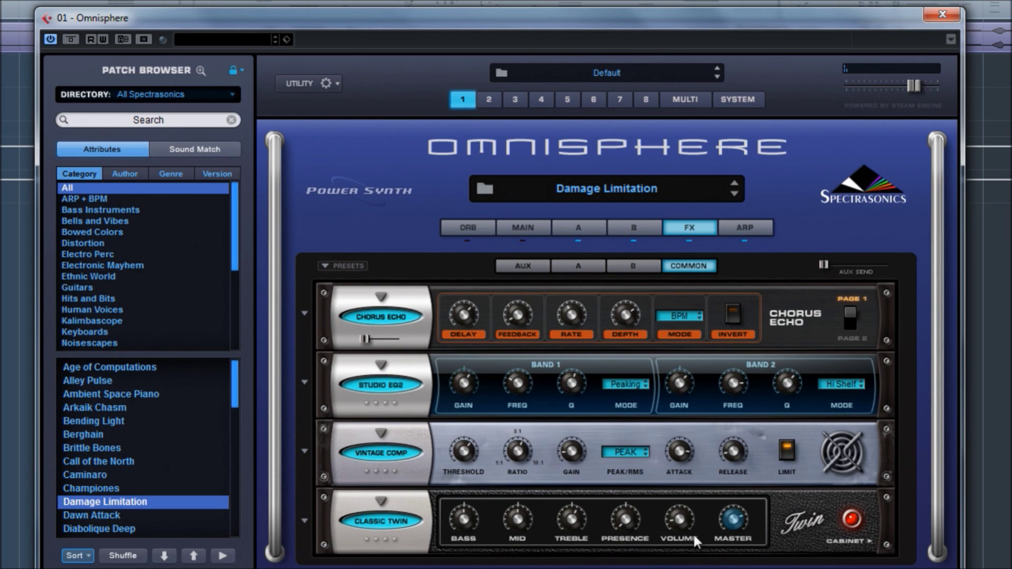
Replace the Classic Twin in the common rack with the Thriftshop Speaker and set its distortion type to SD-1.
{"action": "left_click", "coordinate": [380, 502]}
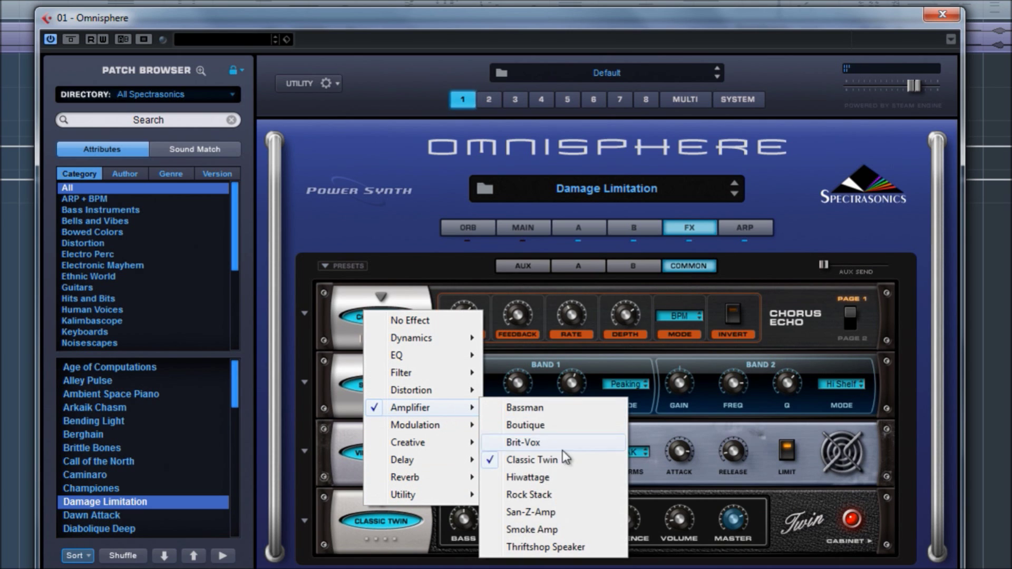
{"action": "left_click", "coordinate": [556, 547]}
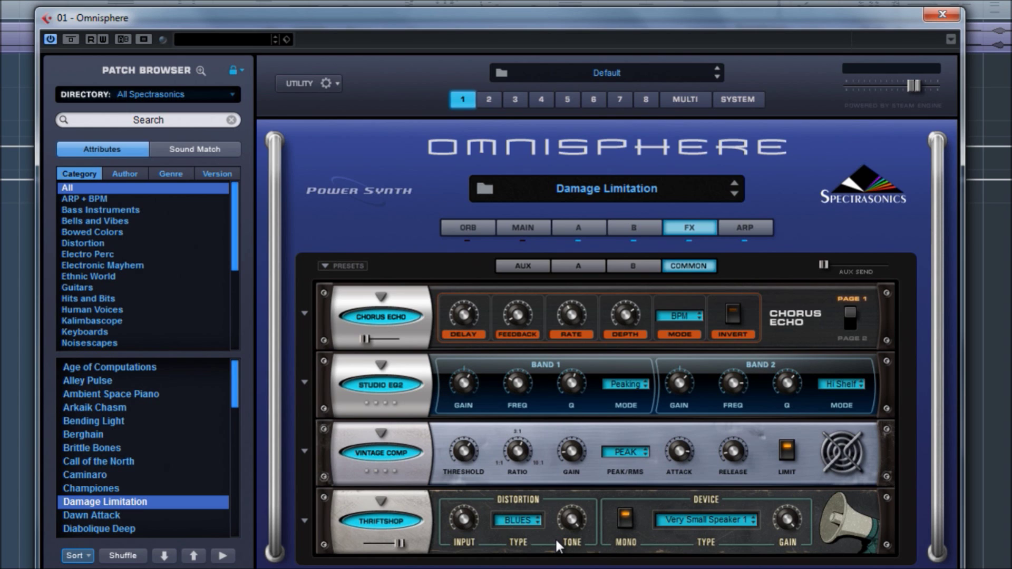
{"action": "left_click", "coordinate": [514, 520]}
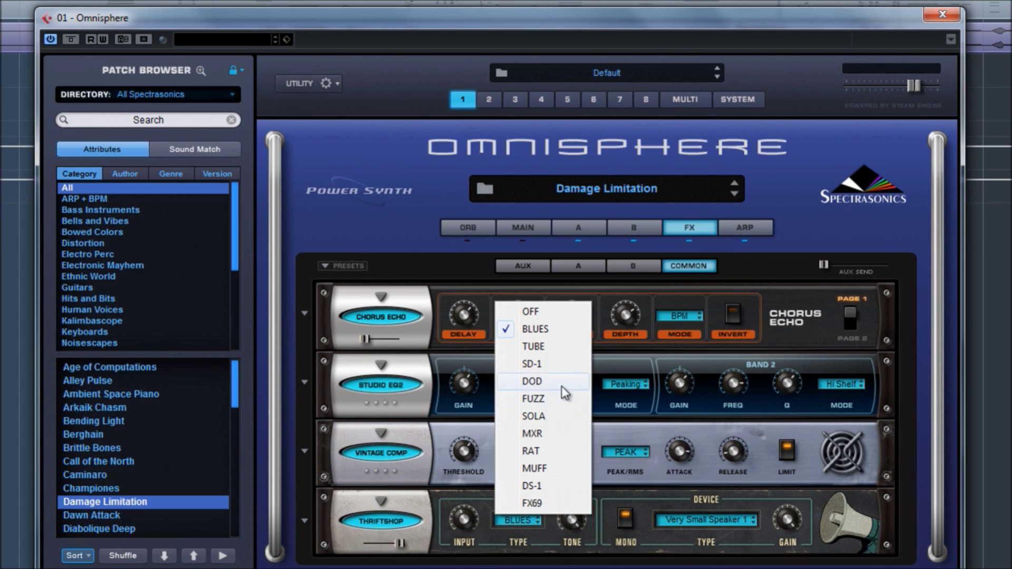
{"action": "left_click", "coordinate": [551, 362]}
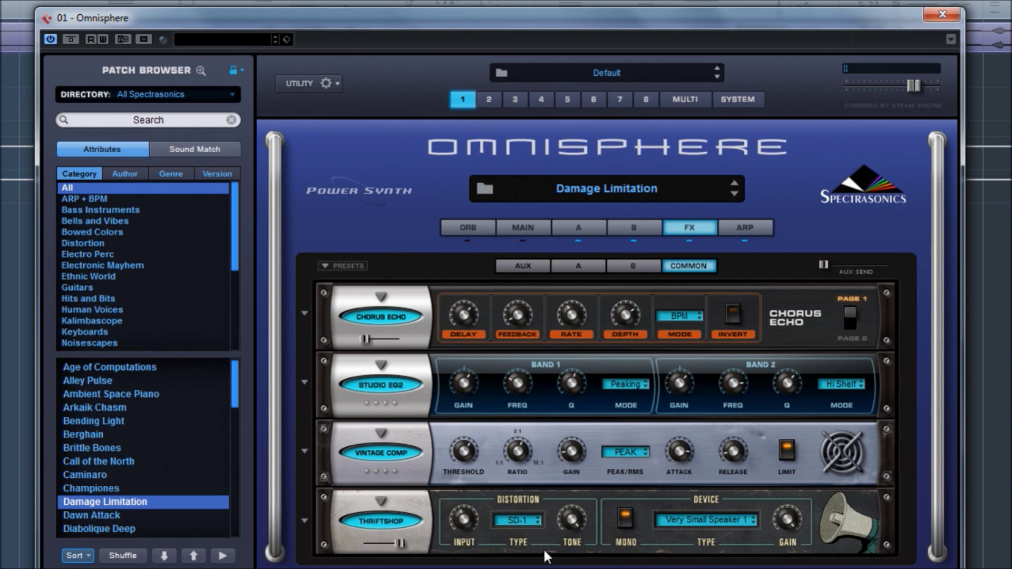
Turn off the Thriftshop Speaker's Mono switch and set its device type to Car Radio Wide.
{"action": "mouse_move", "coordinate": [571, 545]}
{"action": "left_mouse_down"}
{"action": "mouse_move", "coordinate": [571, 534]}
{"action": "mouse_move", "coordinate": [568, 560]}
{"action": "left_mouse_up"}
{"action": "mouse_move", "coordinate": [469, 501]}
{"action": "left_click", "coordinate": [710, 521]}
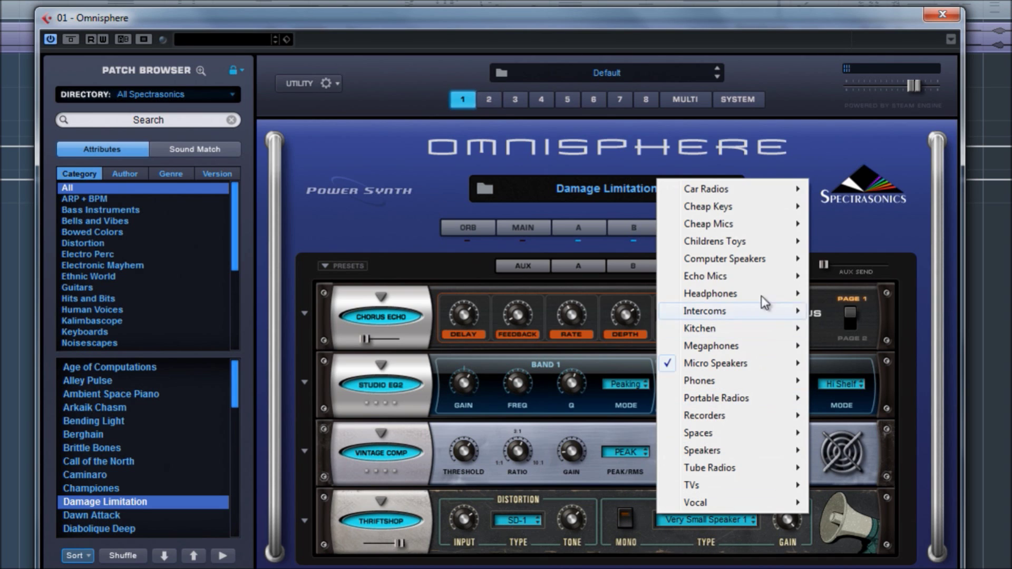
{"action": "mouse_move", "coordinate": [750, 194]}
{"action": "left_click", "coordinate": [858, 208]}
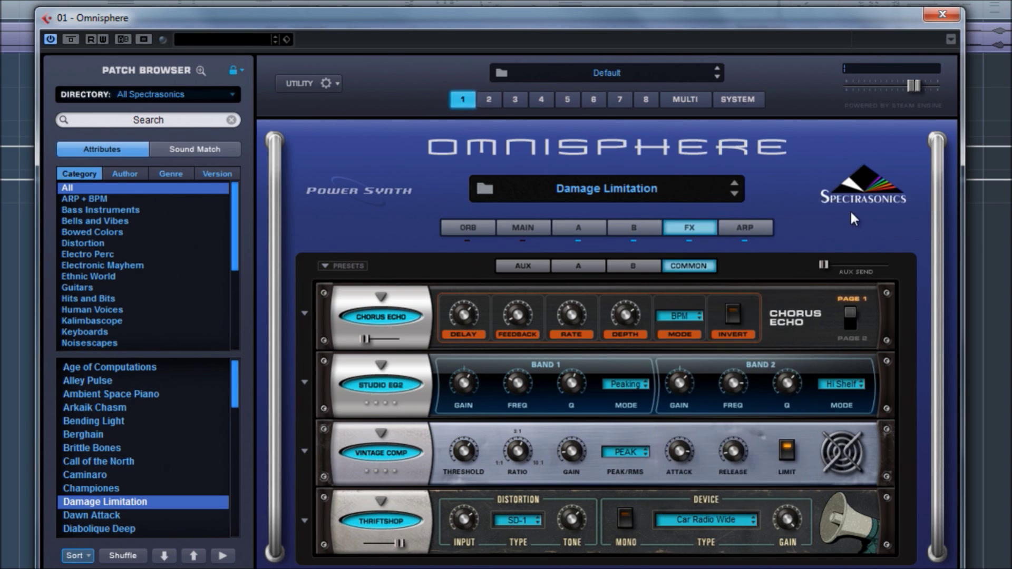
{"action": "left_click", "coordinate": [697, 521]}
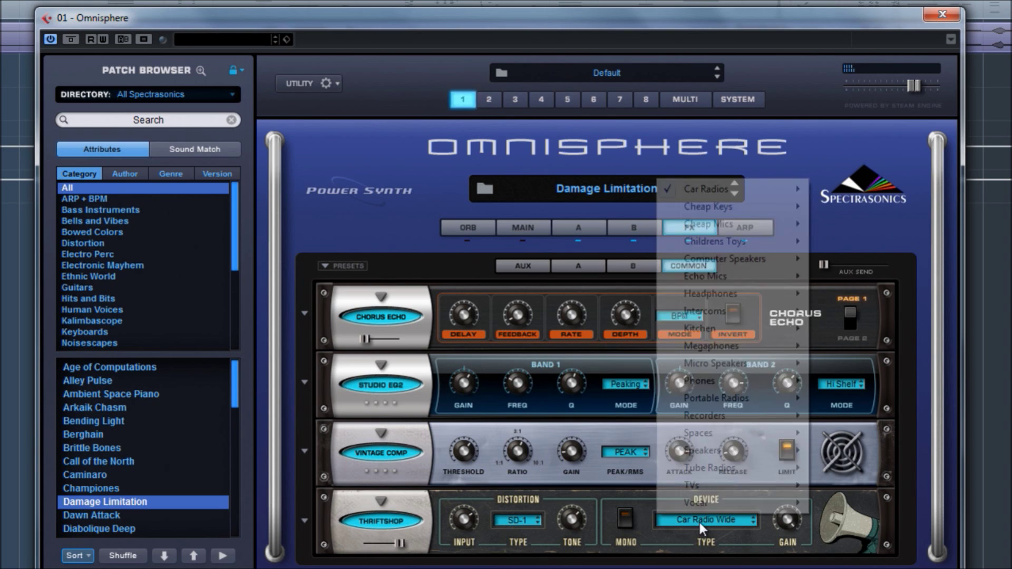
{"action": "mouse_move", "coordinate": [738, 242]}
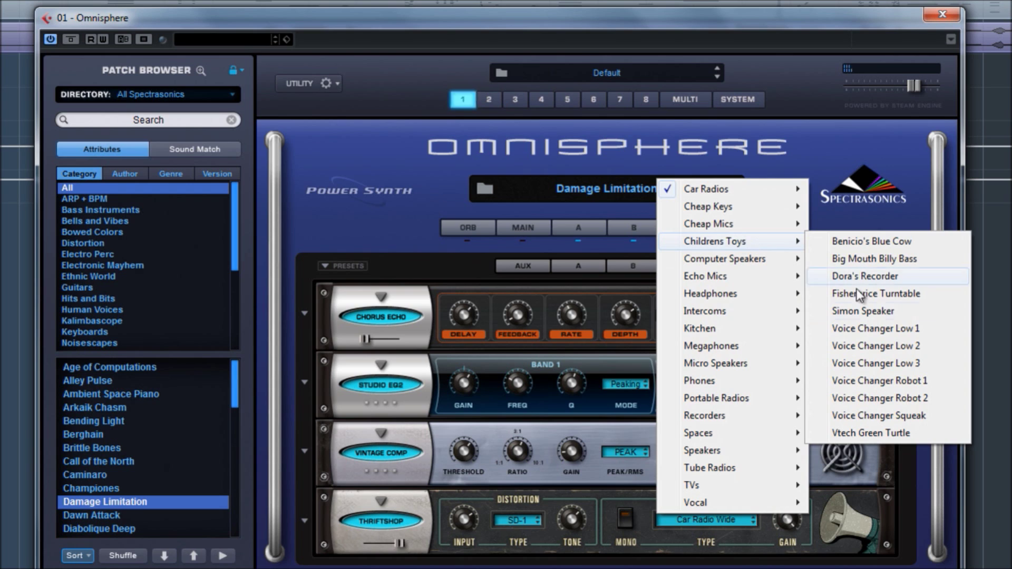
{"action": "left_click", "coordinate": [868, 294]}
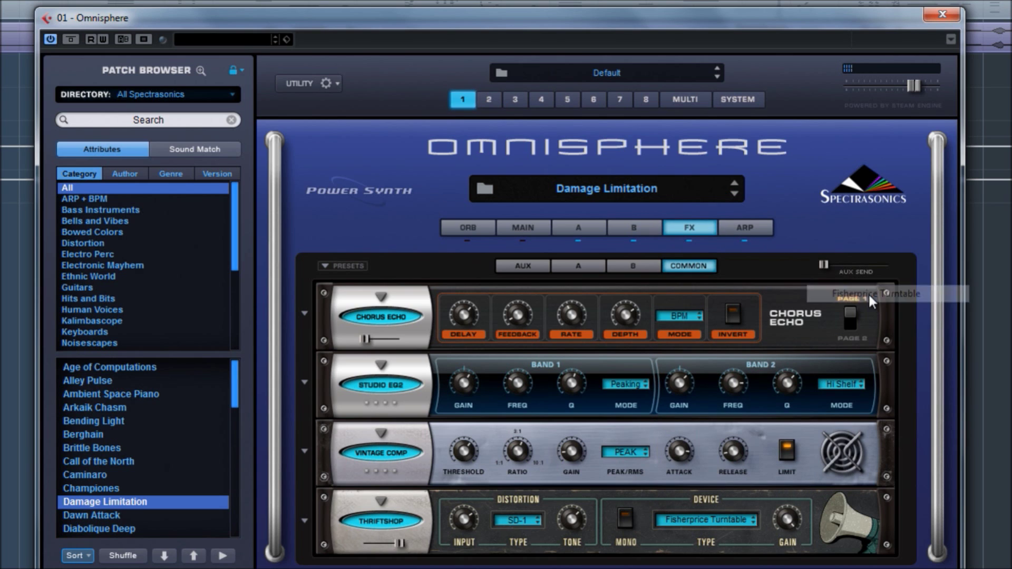
{"action": "left_click", "coordinate": [713, 519]}
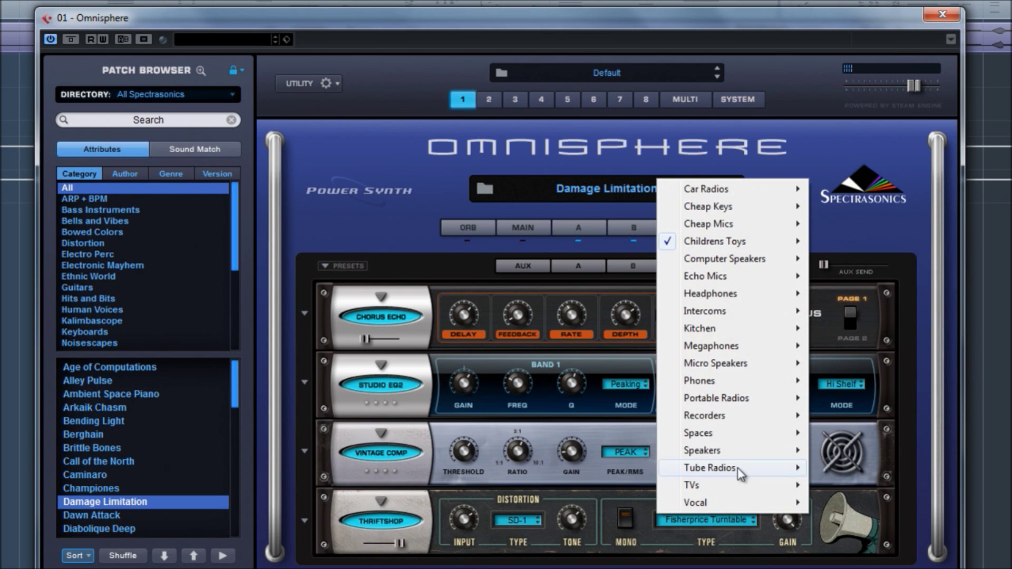
{"action": "mouse_move", "coordinate": [766, 293]}
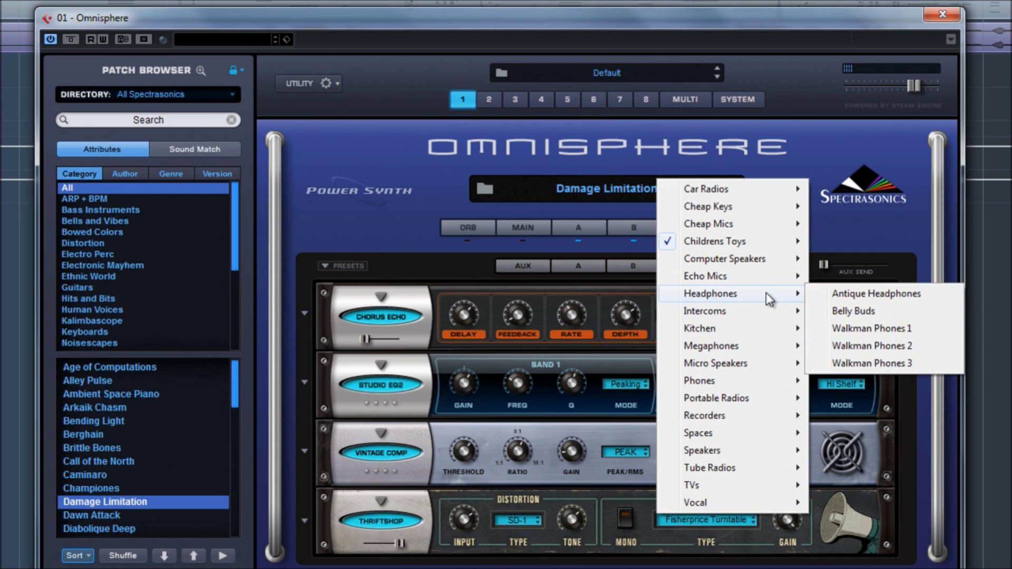
{"action": "left_click", "coordinate": [862, 327]}
{"action": "left_click", "coordinate": [687, 517]}
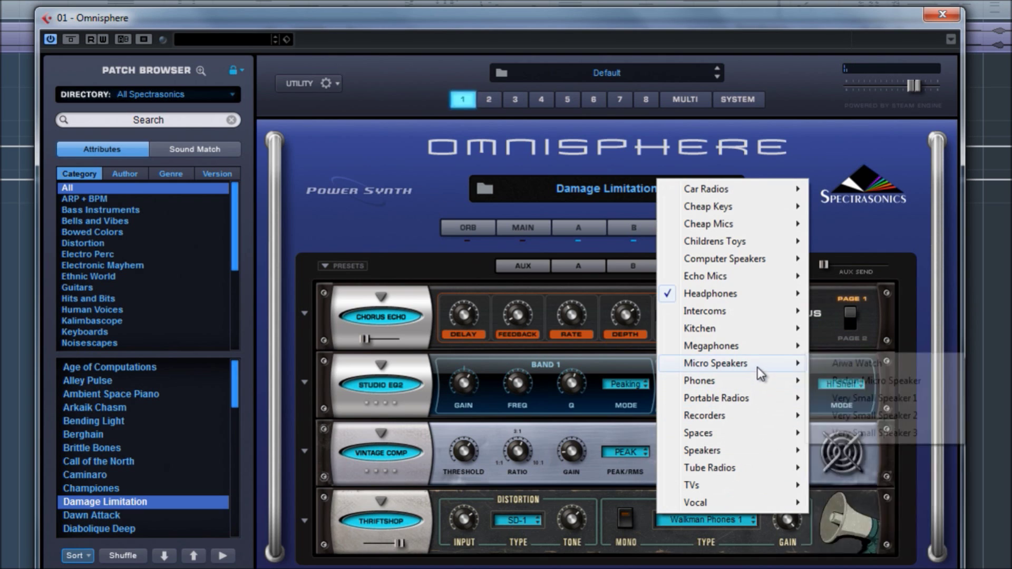
{"action": "mouse_move", "coordinate": [753, 346]}
{"action": "left_click", "coordinate": [873, 398]}
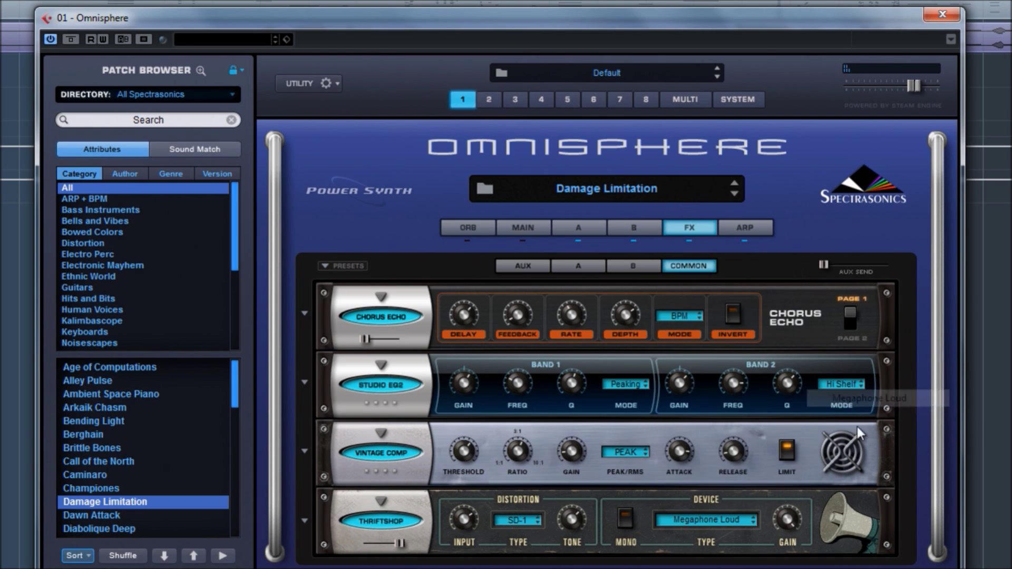
{"action": "left_click", "coordinate": [723, 517]}
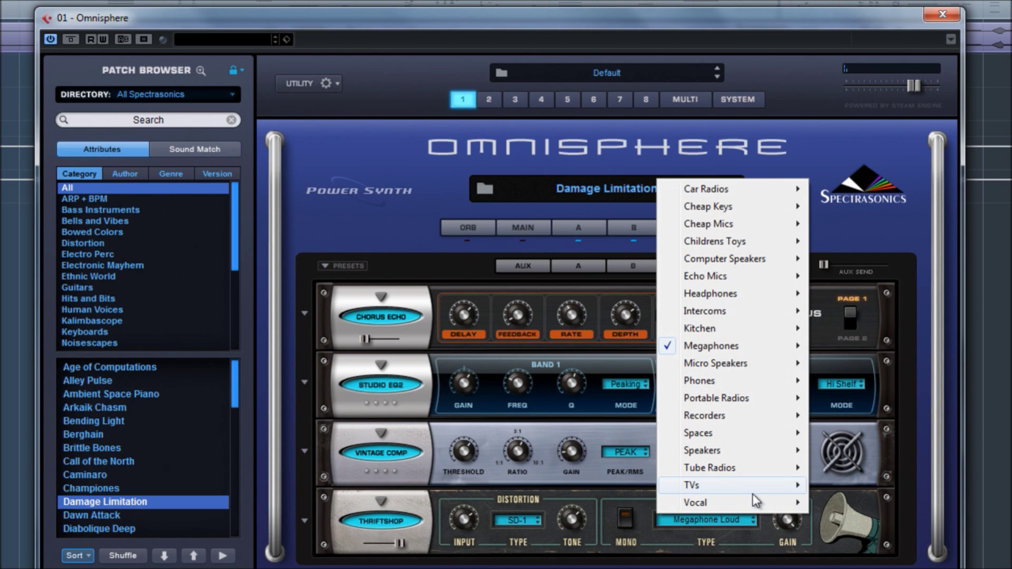
{"action": "mouse_move", "coordinate": [744, 435]}
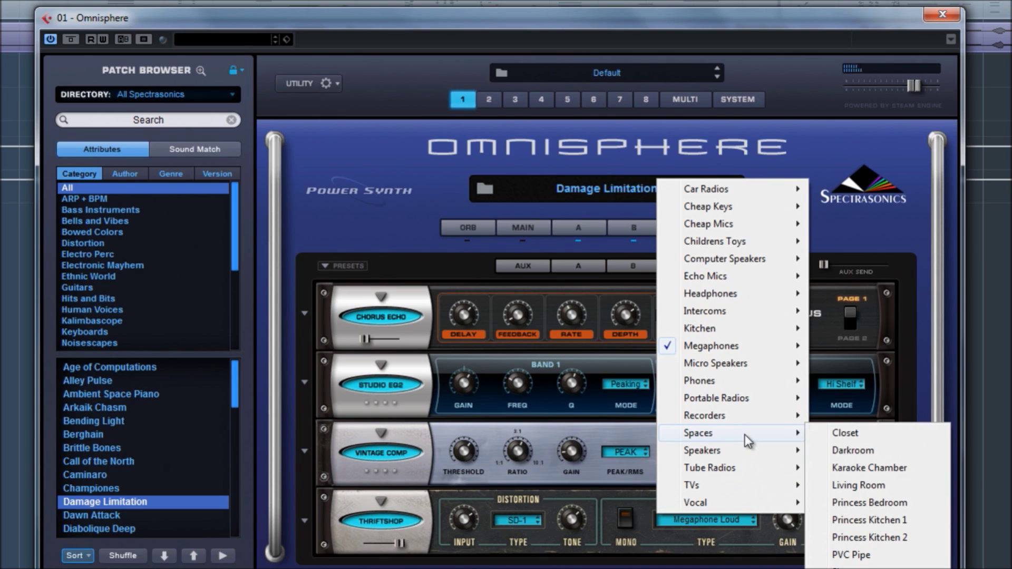
{"action": "left_click", "coordinate": [880, 503]}
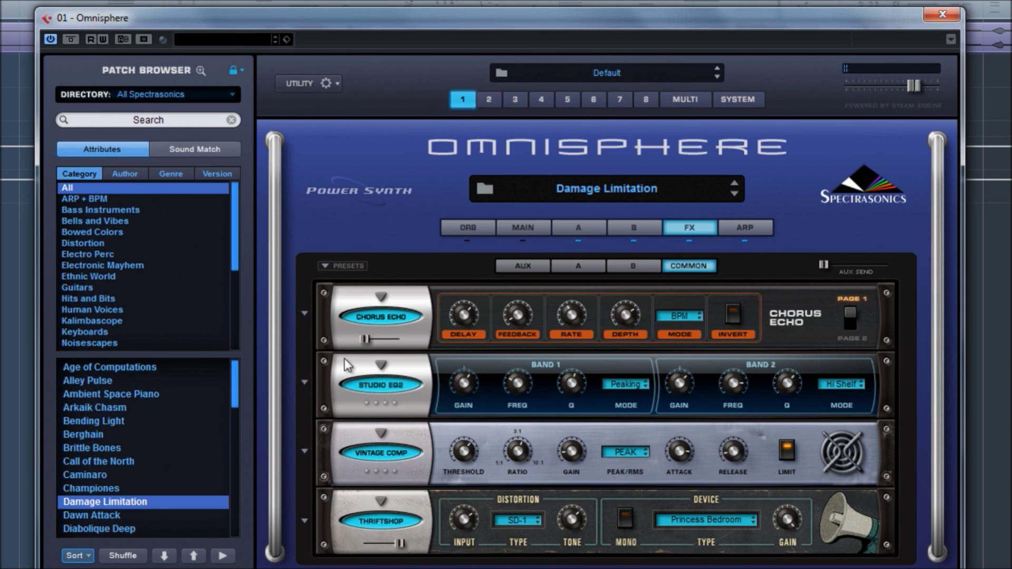
Load the Dawn Attack patch, read its notes and compare the soundsources of layers A and B.
{"action": "left_click", "coordinate": [165, 556]}
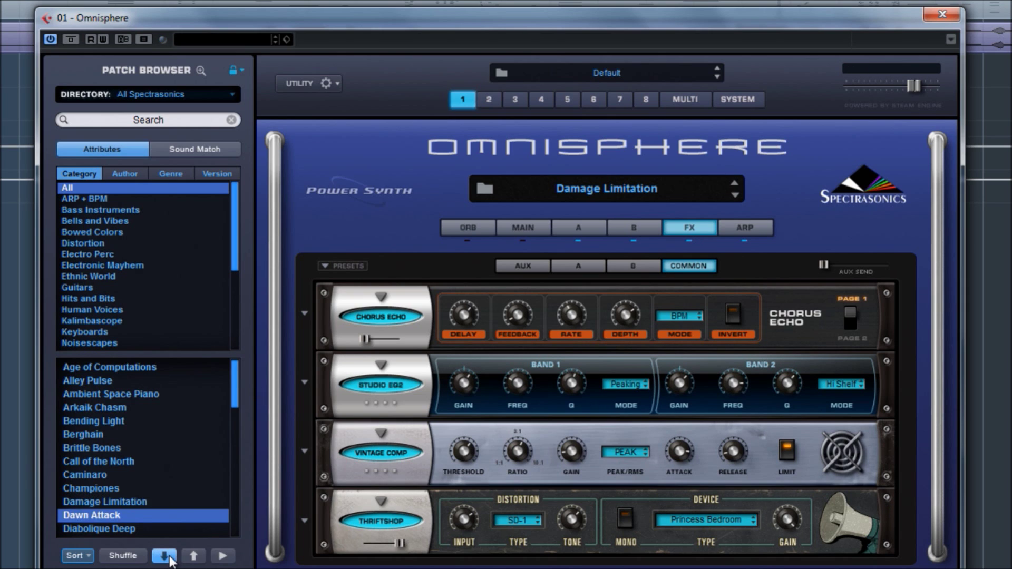
{"action": "left_click", "coordinate": [540, 229]}
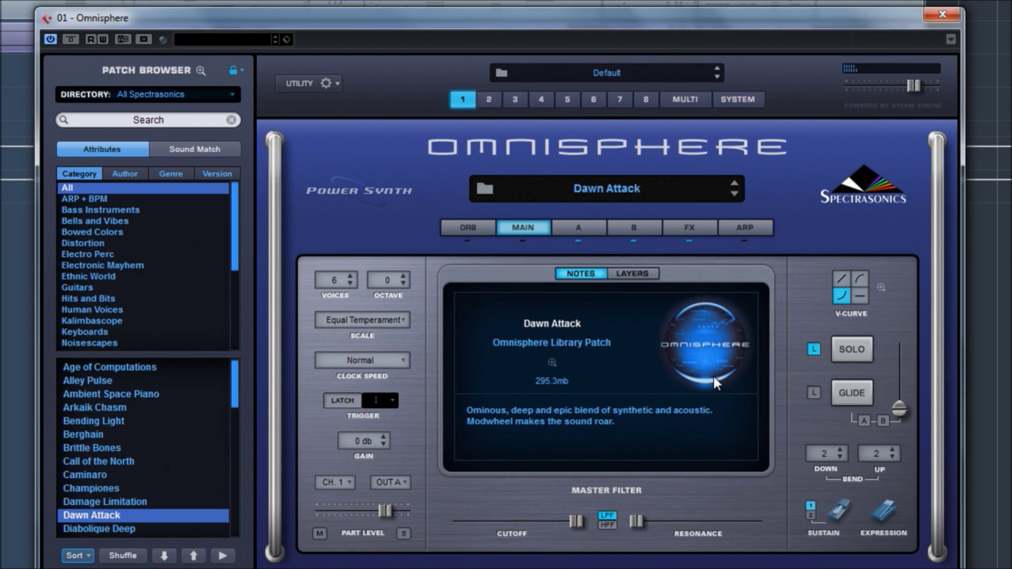
{"action": "left_click", "coordinate": [584, 232]}
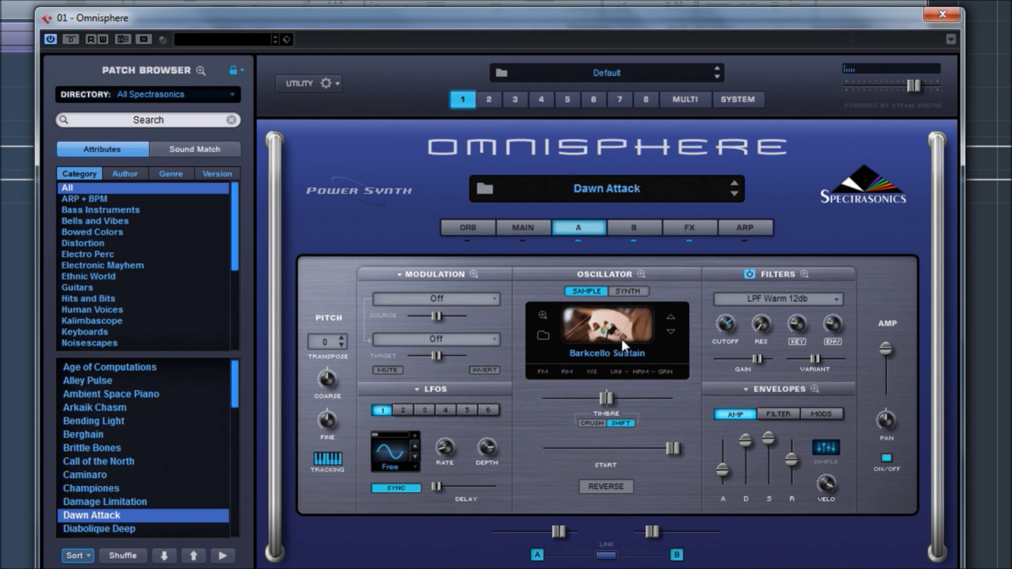
{"action": "left_click", "coordinate": [639, 236]}
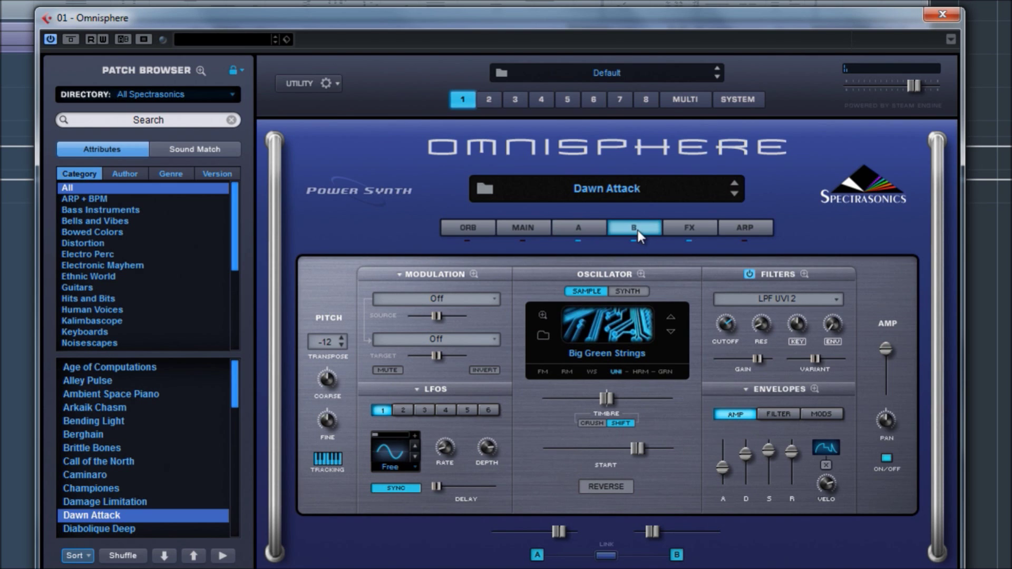
{"action": "left_click", "coordinate": [583, 232]}
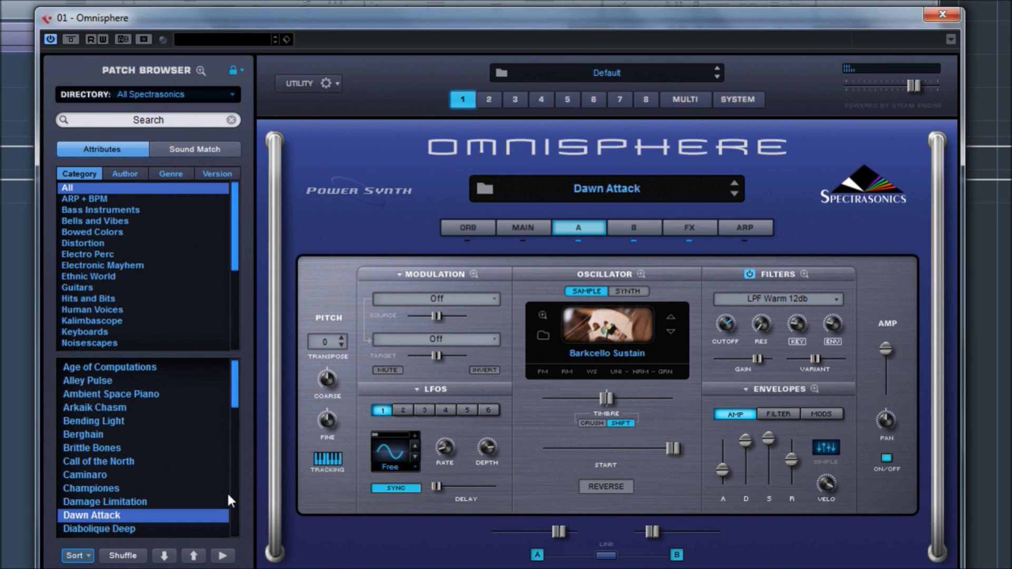
Load the Diabolique Edge patch and compare the soundsources of its layers A and B.
{"action": "left_click_drag", "start_coordinate": [236, 391], "coordinate": [243, 425]}
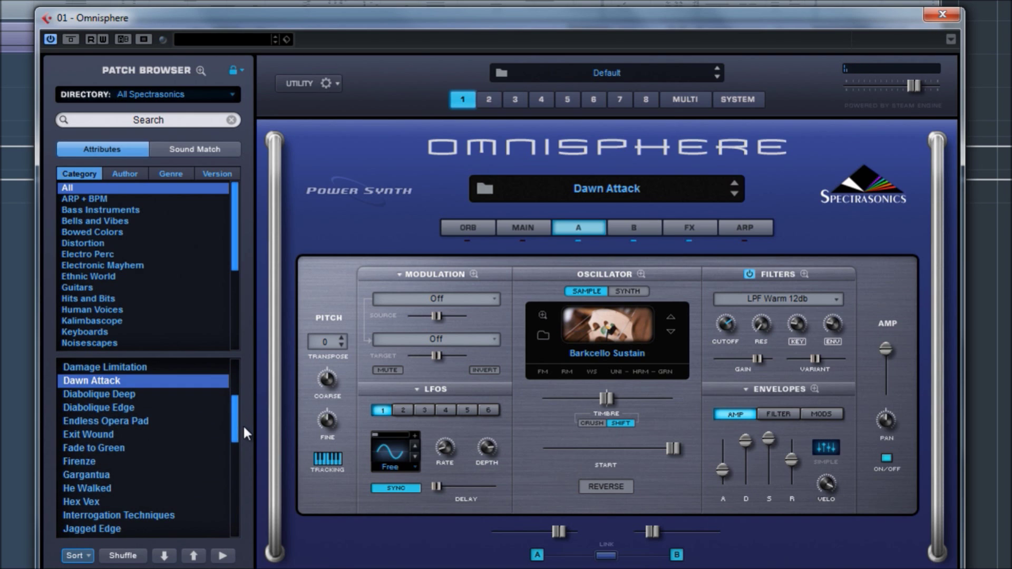
{"action": "left_click", "coordinate": [115, 409]}
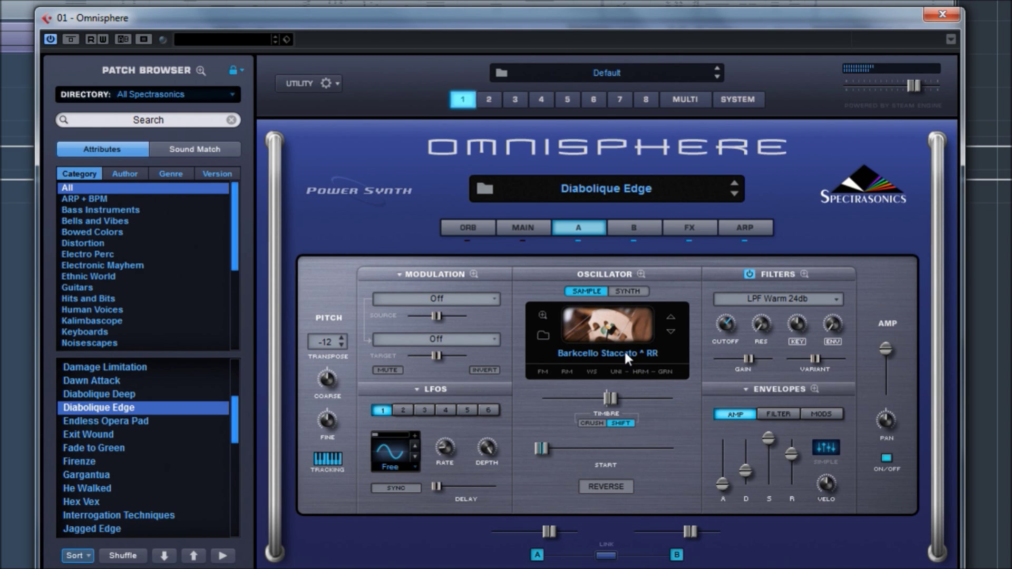
{"action": "left_click", "coordinate": [635, 227]}
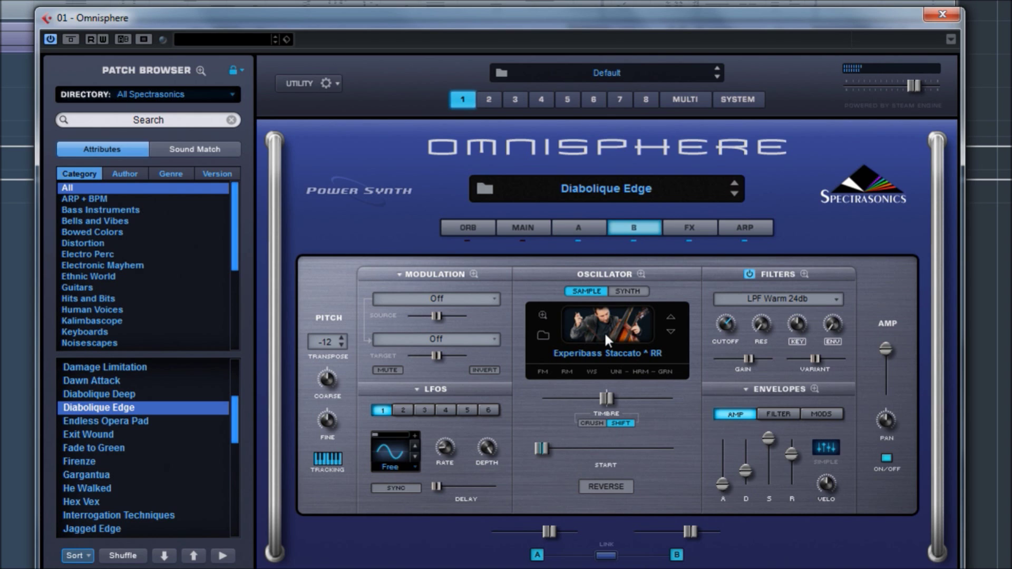
{"action": "left_click", "coordinate": [584, 228]}
Examine Diabolique Edge's common, layer B and layer A effects racks and its arpeggiator pattern.
{"action": "left_click", "coordinate": [701, 229]}
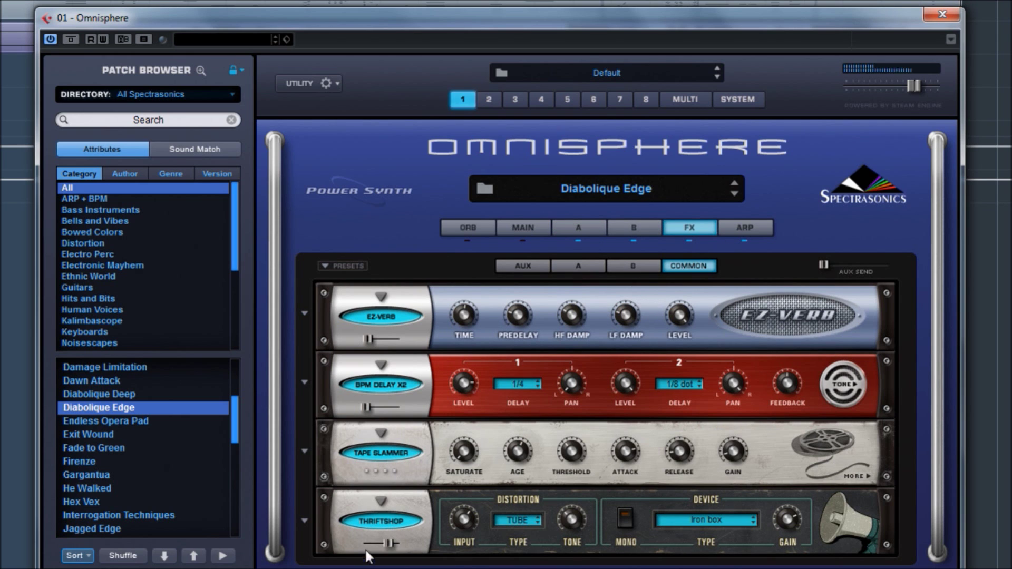
{"action": "left_click", "coordinate": [633, 266]}
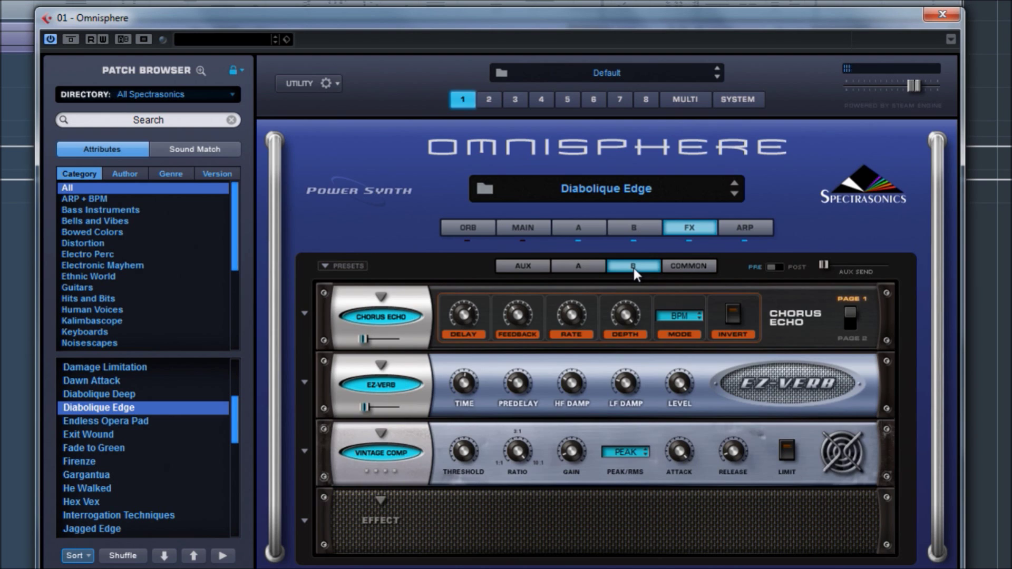
{"action": "left_click", "coordinate": [592, 262]}
{"action": "left_click", "coordinate": [743, 228]}
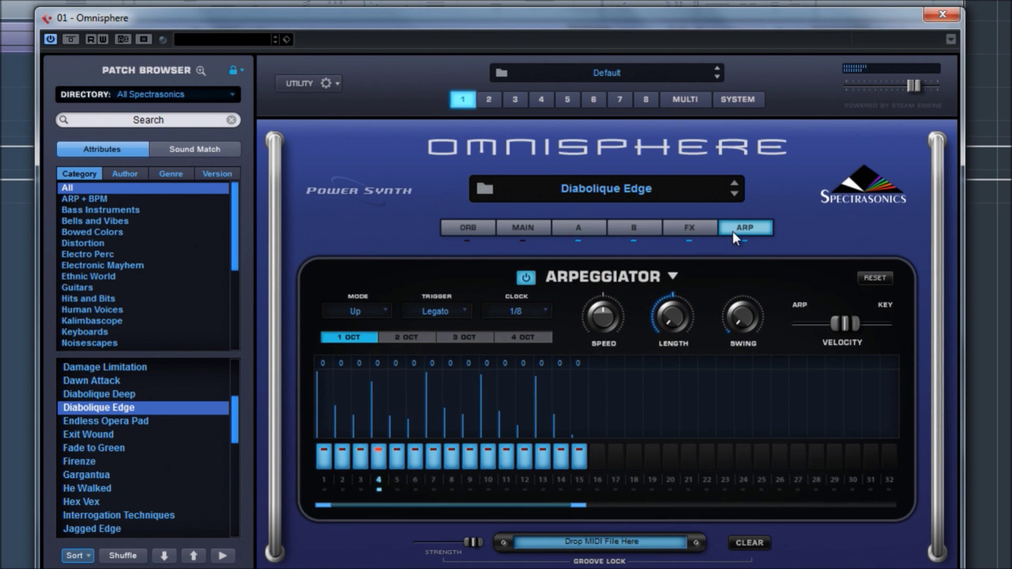
Read the Diabolique Edge patch notes, look at layer A once more and return to the notes.
{"action": "left_click", "coordinate": [518, 224]}
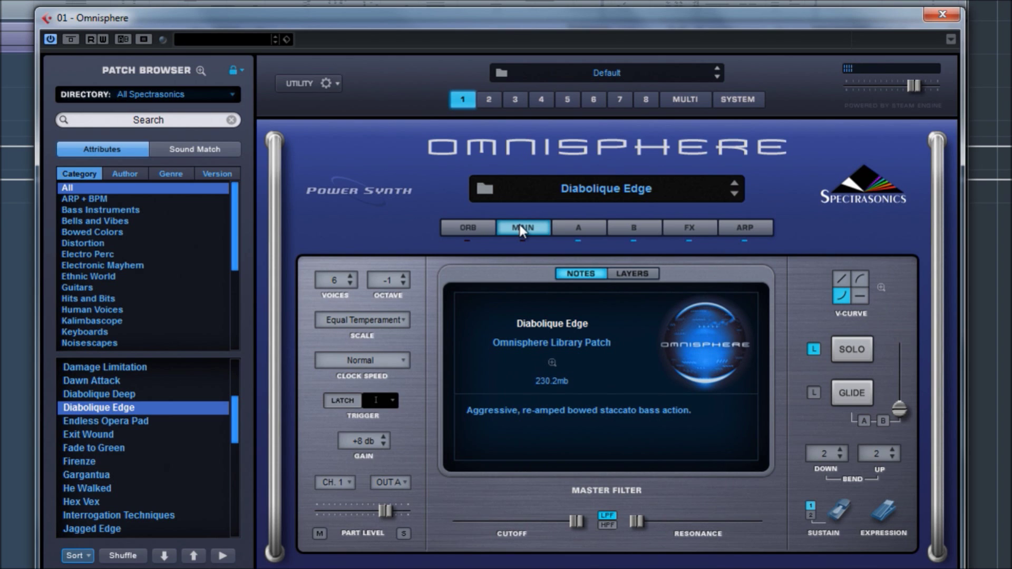
{"action": "left_click", "coordinate": [577, 231]}
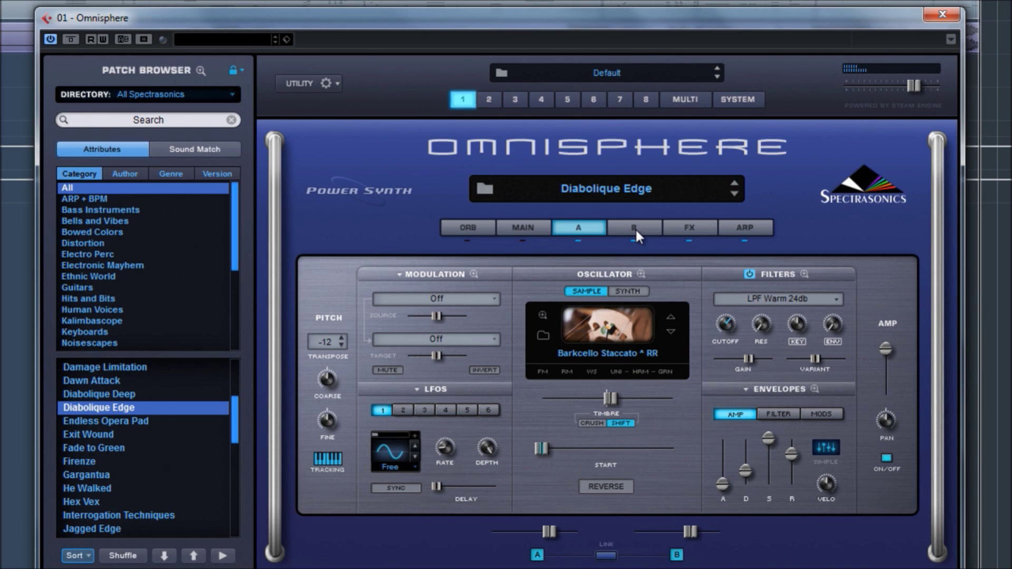
{"action": "left_click", "coordinate": [525, 228]}
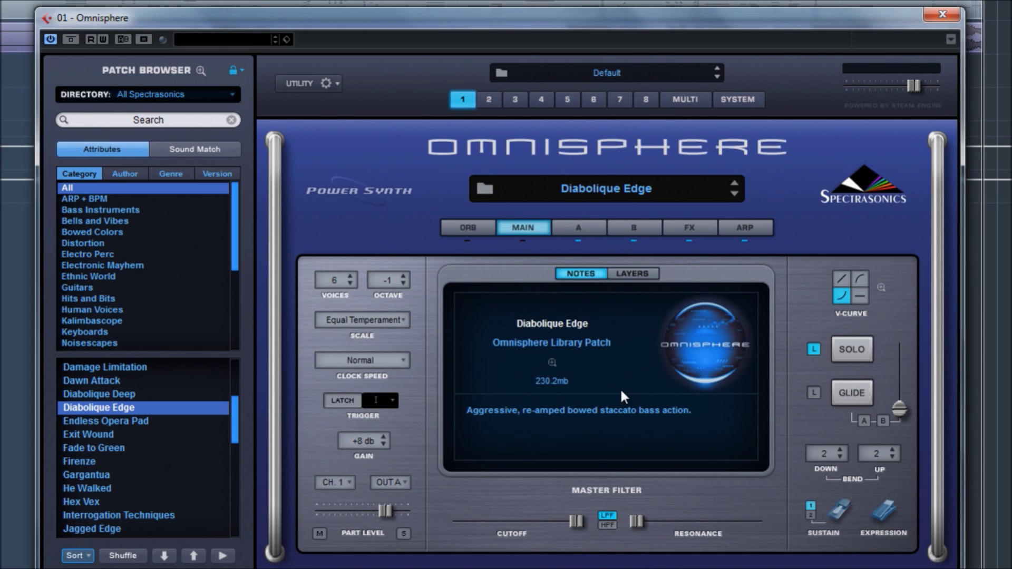
Load the Exit Wound patch and compare its layers A and B, ending on layer A.
{"action": "left_click", "coordinate": [105, 436]}
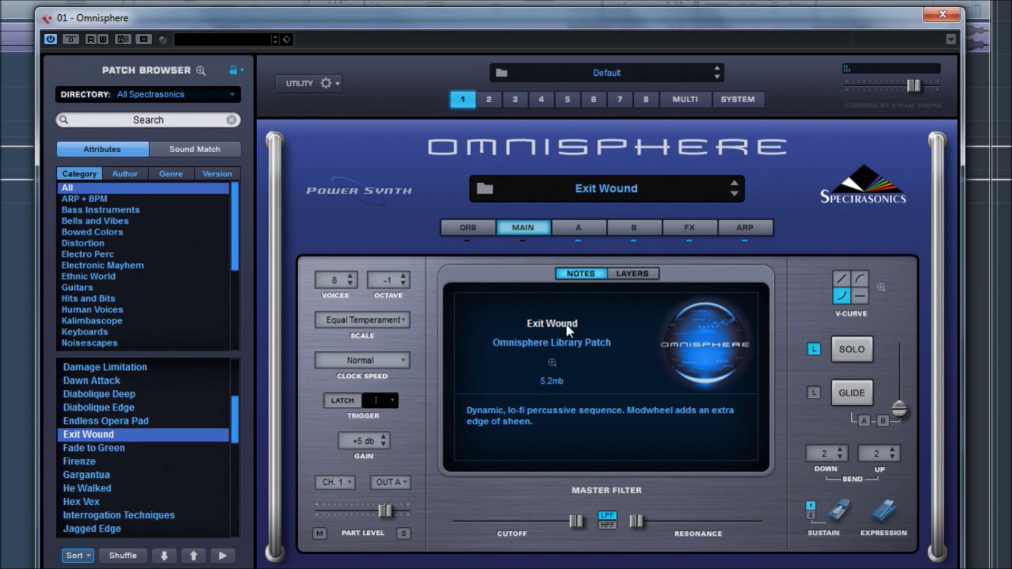
{"action": "left_click", "coordinate": [583, 229]}
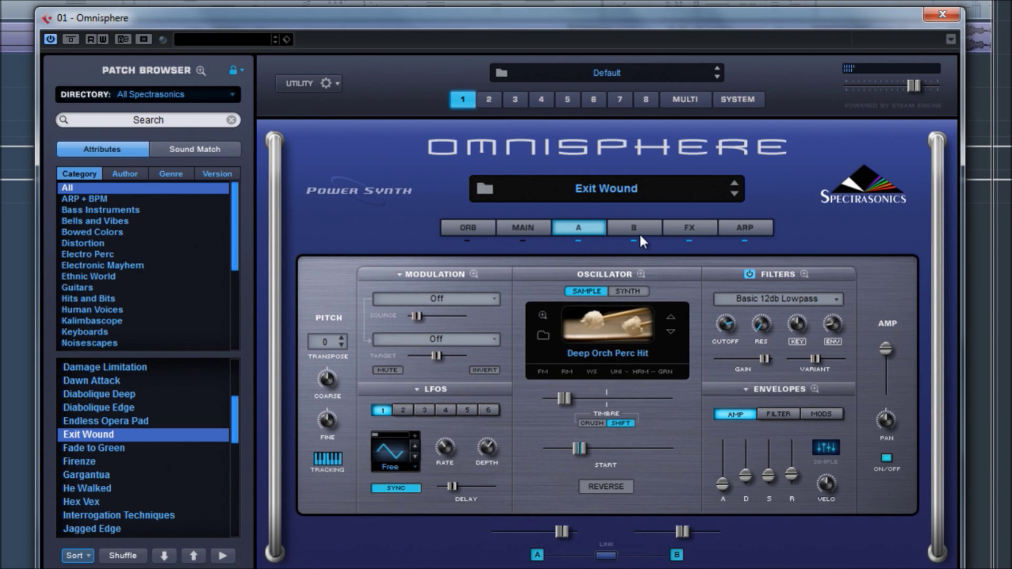
{"action": "left_click", "coordinate": [632, 231]}
{"action": "left_click", "coordinate": [600, 228]}
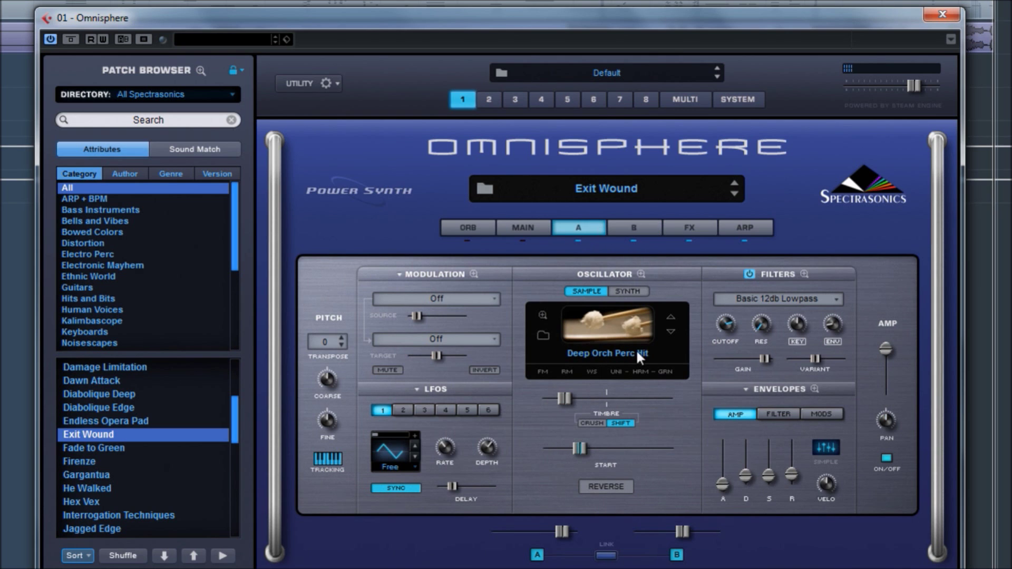
Look up layer A's soundsource in the Soundsource Browser, close it and compare it with layer B's.
{"action": "left_click", "coordinate": [605, 334]}
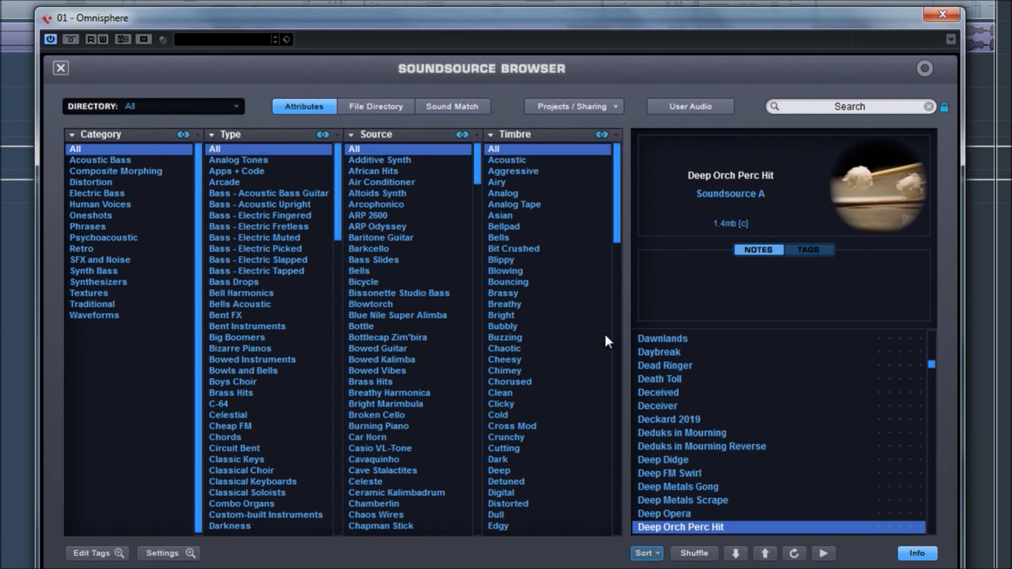
{"action": "left_click", "coordinate": [61, 70]}
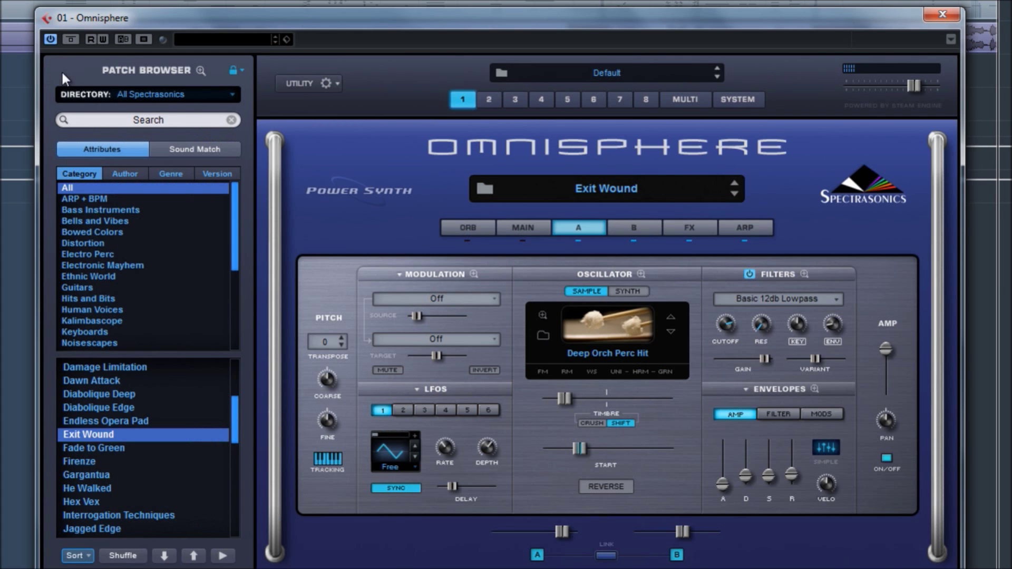
{"action": "left_click", "coordinate": [634, 231]}
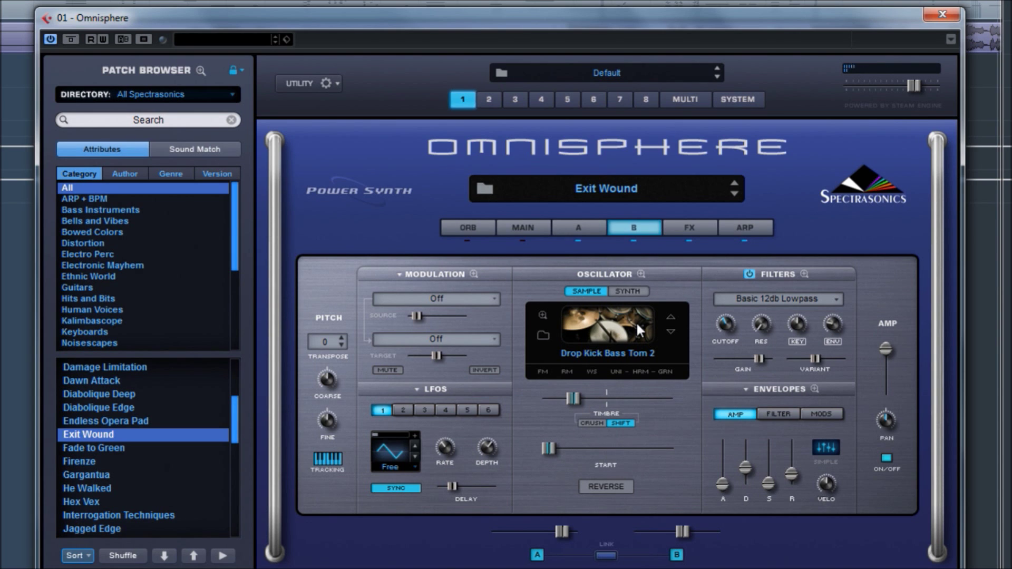
{"action": "left_click", "coordinate": [594, 224]}
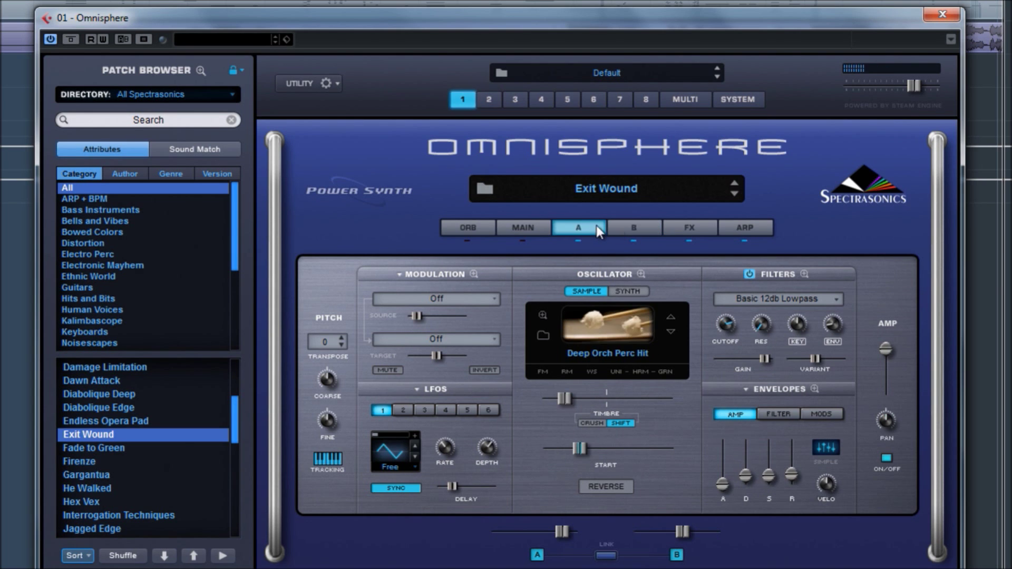
Examine Exit Wound's layer A and B effects racks and its arpeggiator pattern, and return to the patch notes.
{"action": "left_click", "coordinate": [690, 230]}
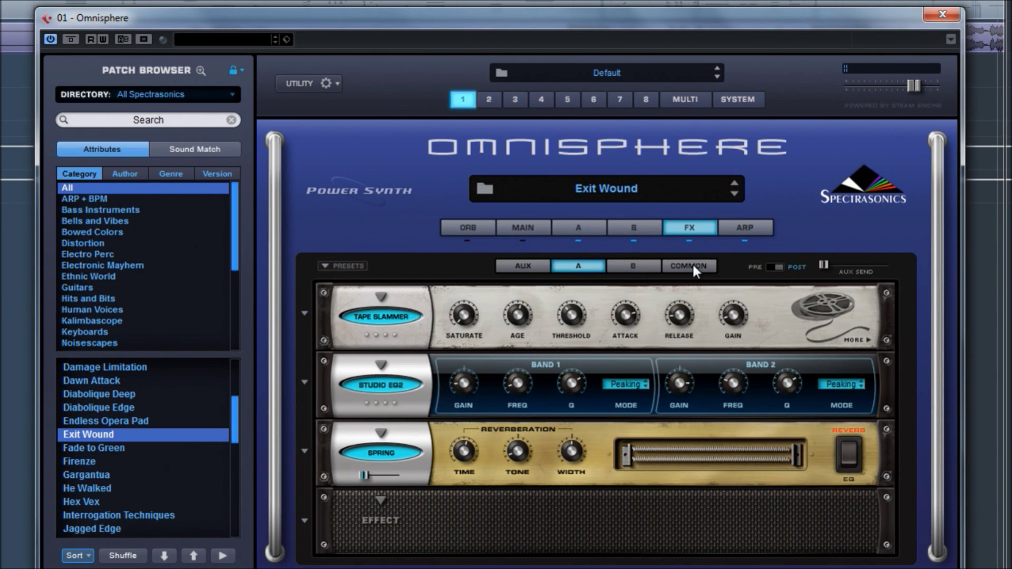
{"action": "left_click", "coordinate": [659, 264]}
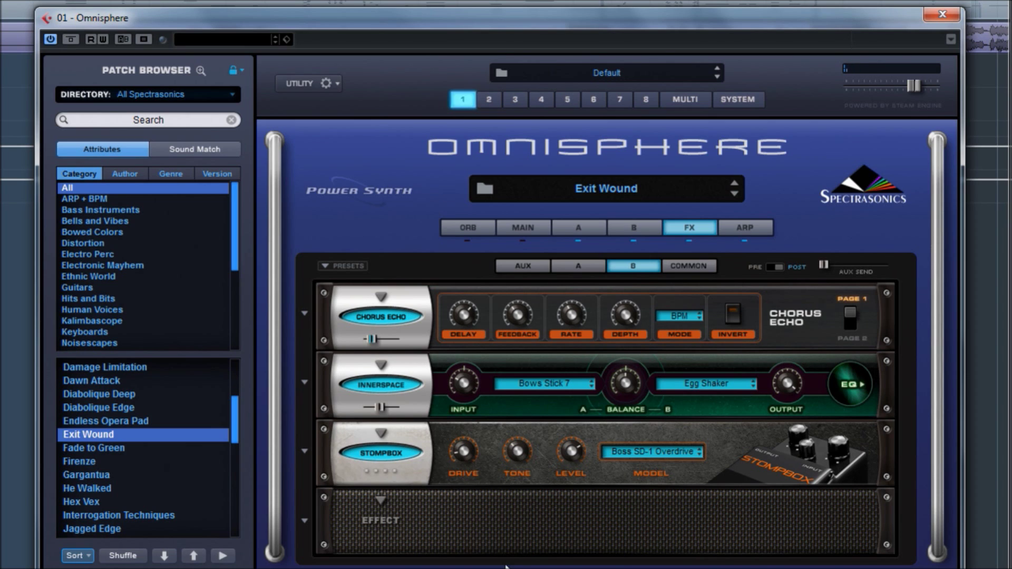
{"action": "left_click", "coordinate": [735, 232]}
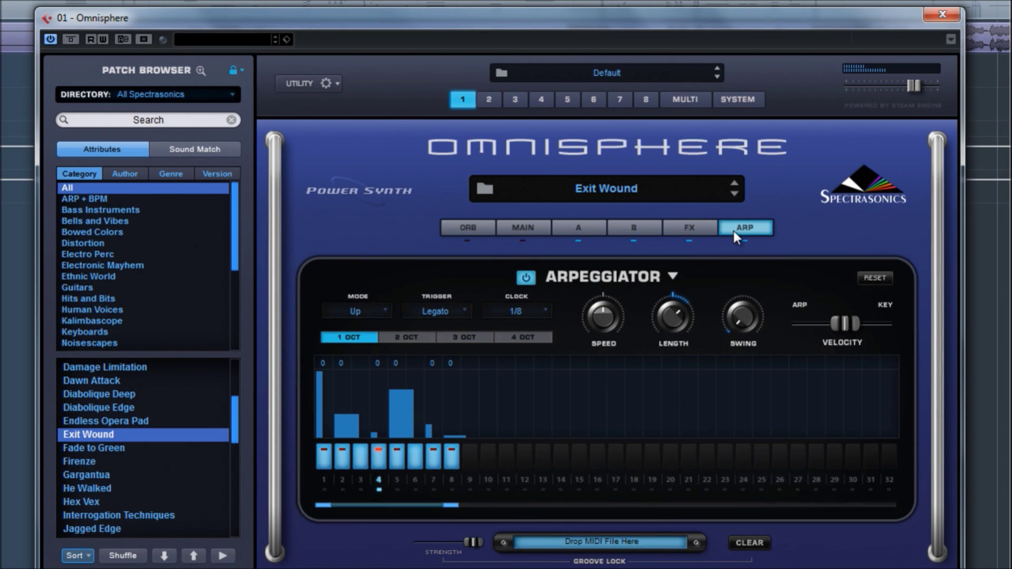
{"action": "left_click", "coordinate": [527, 230]}
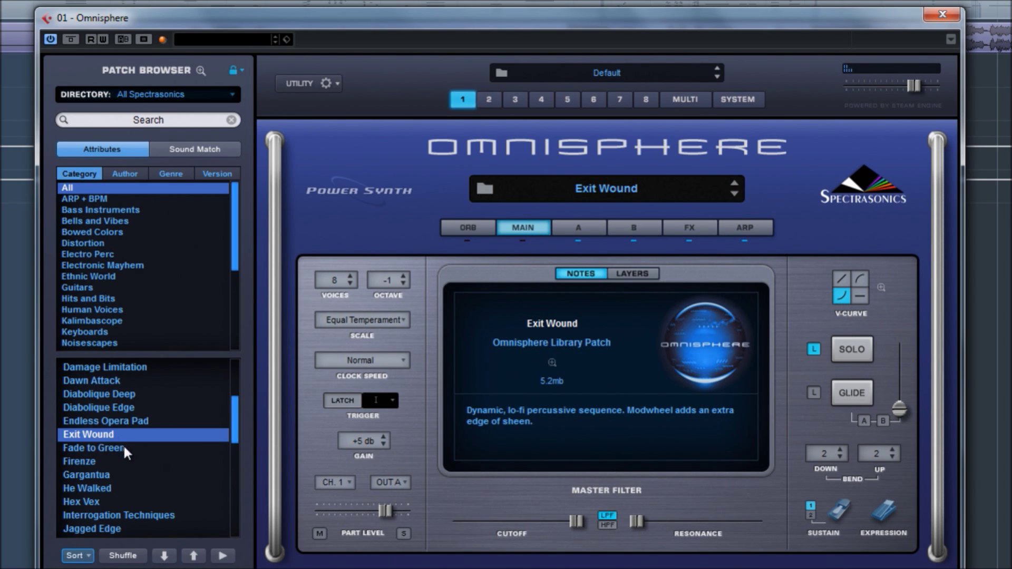
Audition the Firenze patch, and load the He Walked patch and view its layer A.
{"action": "left_click", "coordinate": [89, 458]}
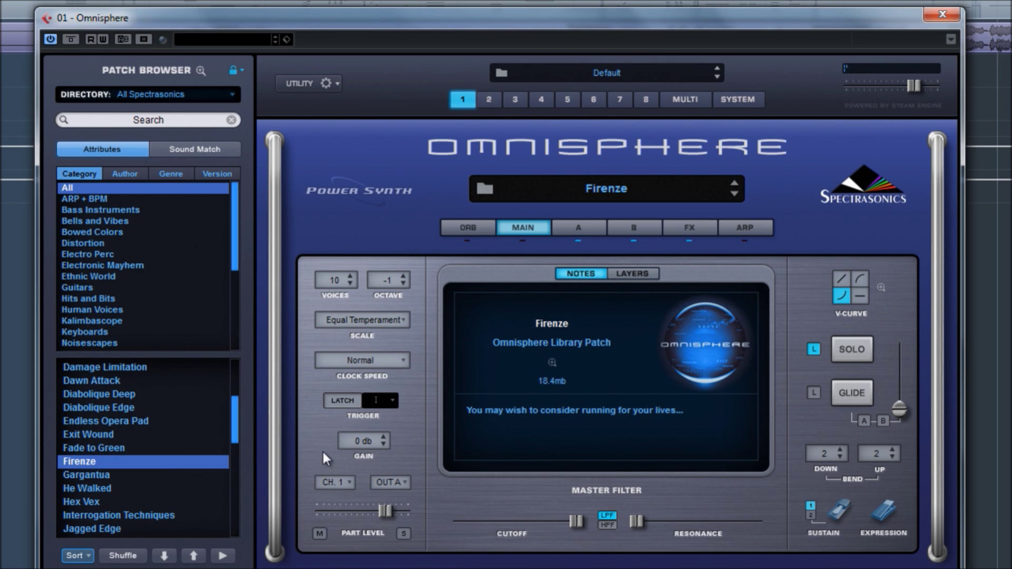
{"action": "left_click", "coordinate": [100, 490]}
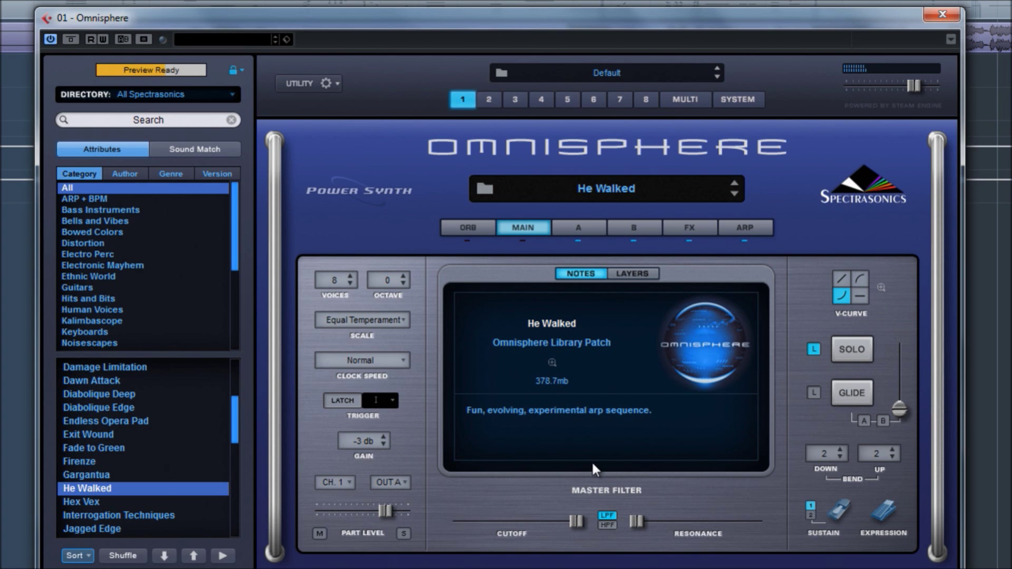
{"action": "left_click", "coordinate": [568, 230]}
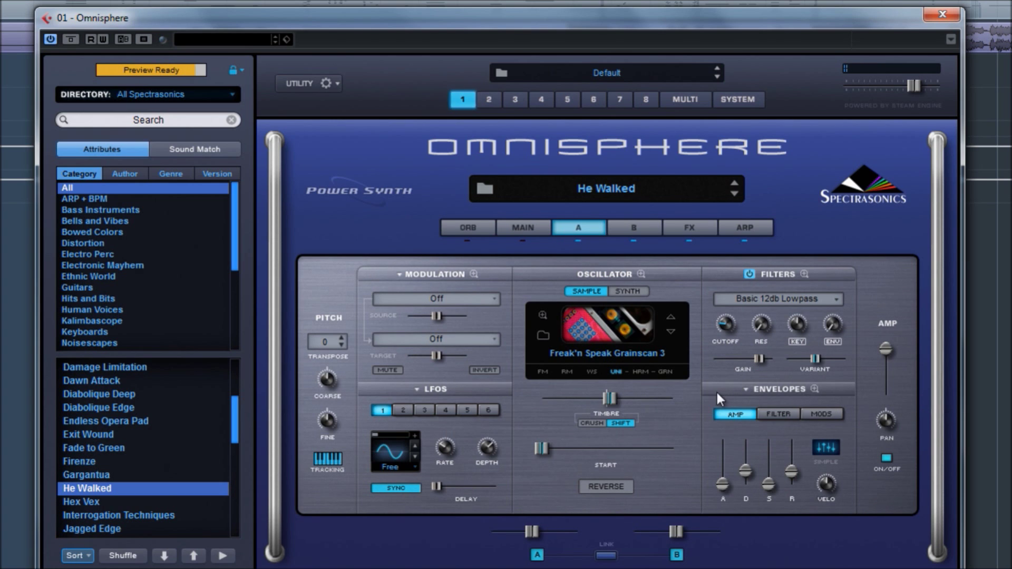
Look up layer A's soundsource of He Walked in the Soundsource Browser, close it and view layer B.
{"action": "left_click", "coordinate": [614, 329]}
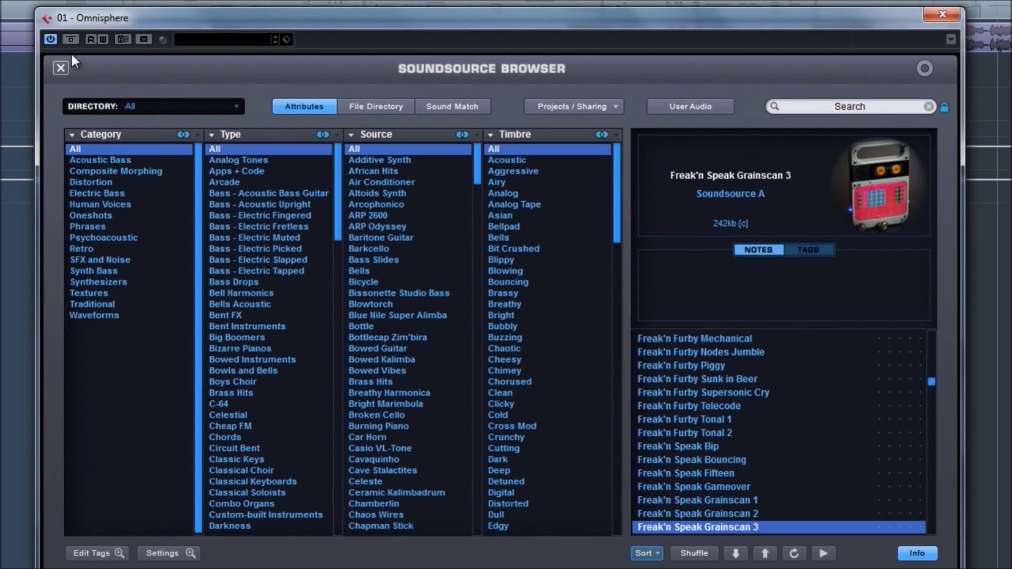
{"action": "left_click", "coordinate": [66, 68]}
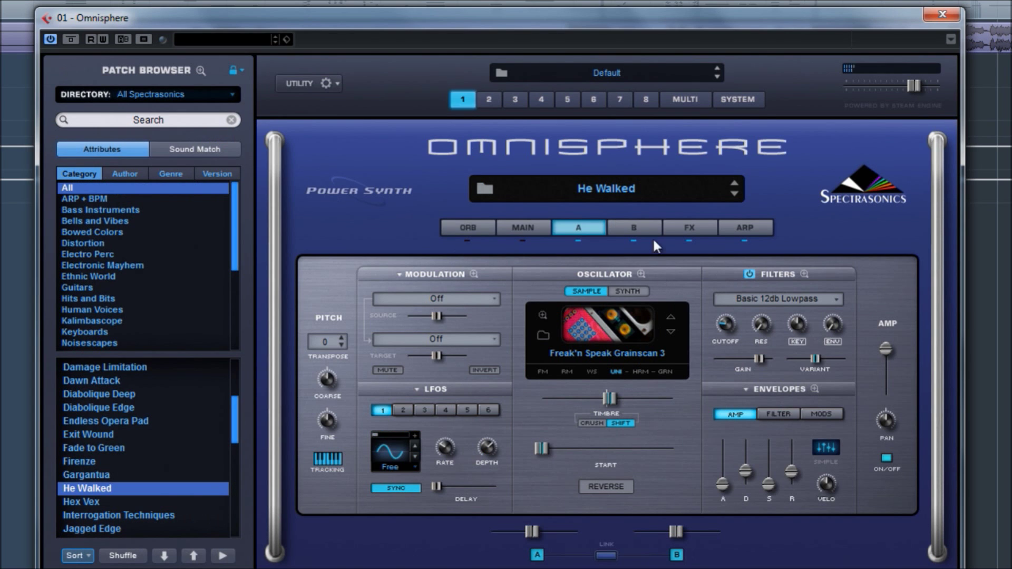
{"action": "left_click", "coordinate": [635, 230]}
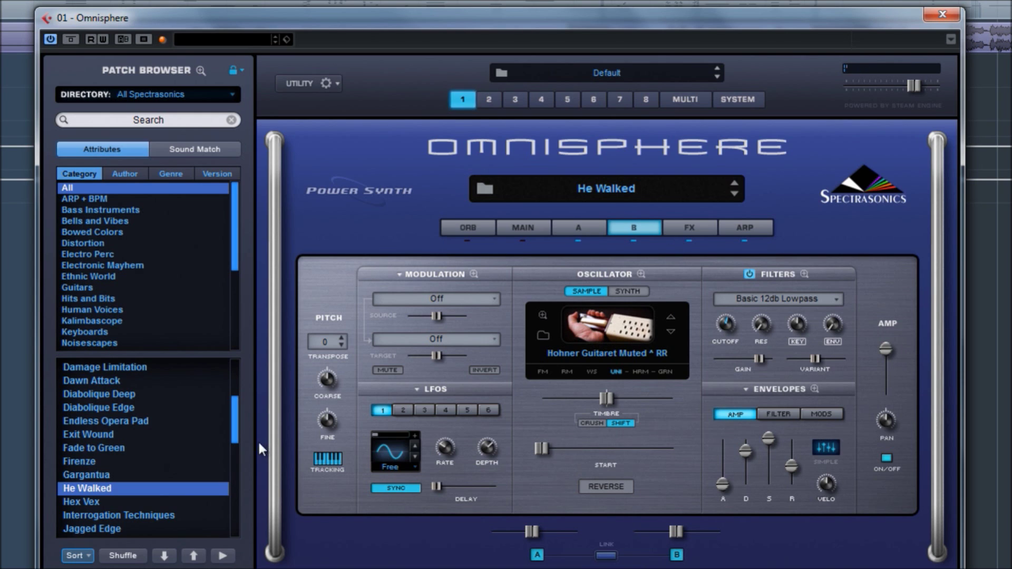
Load the Jagged Edge patch, read its notes and view its layers A and B.
{"action": "left_click_drag", "start_coordinate": [232, 414], "coordinate": [230, 436]}
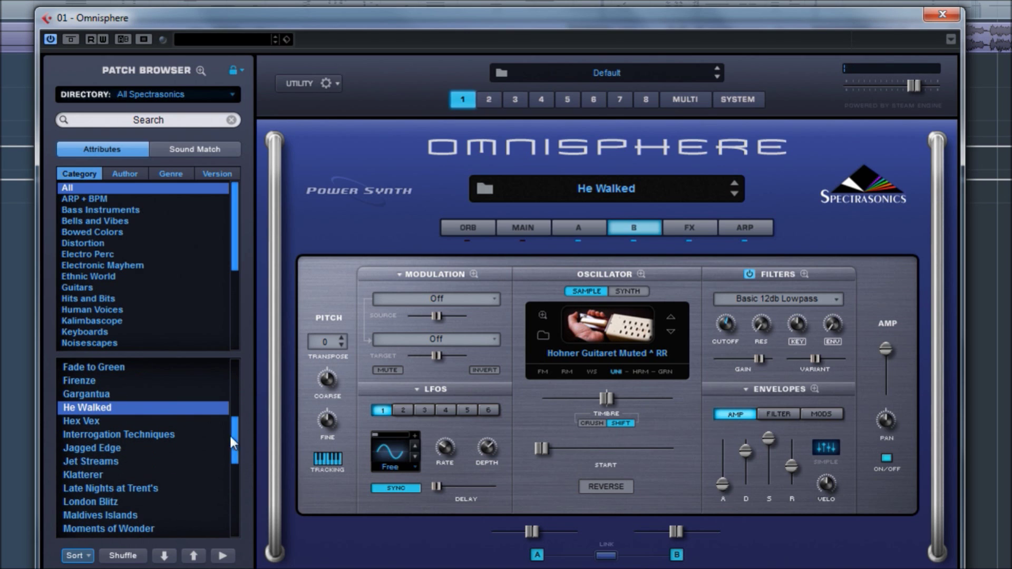
{"action": "left_click", "coordinate": [105, 448]}
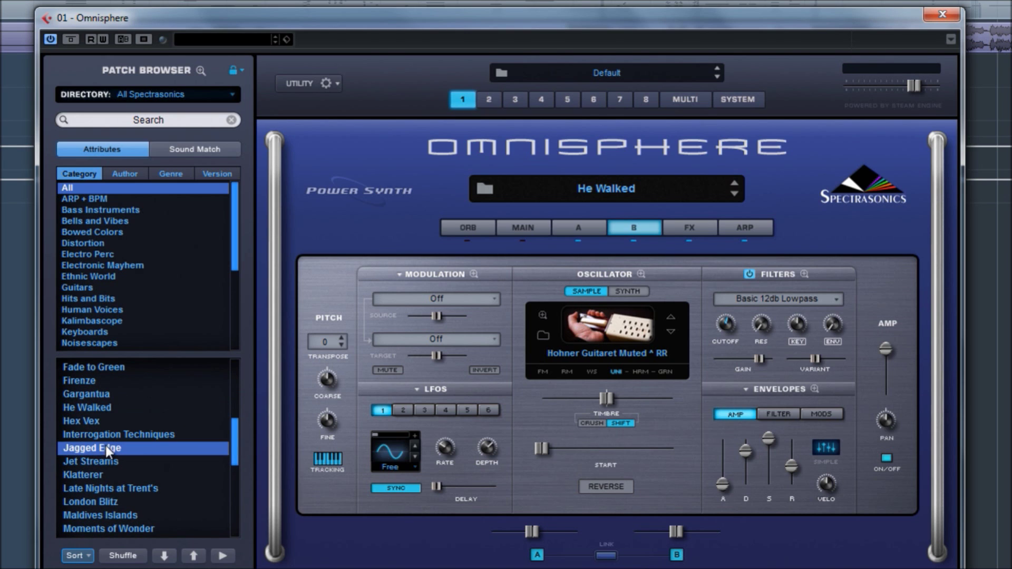
{"action": "left_click", "coordinate": [526, 230]}
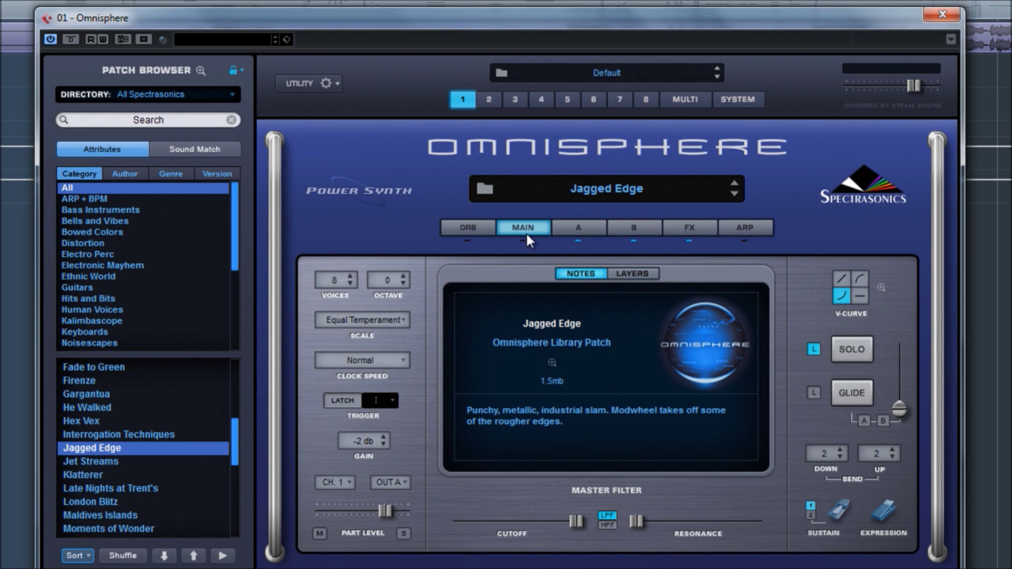
{"action": "left_click", "coordinate": [577, 232]}
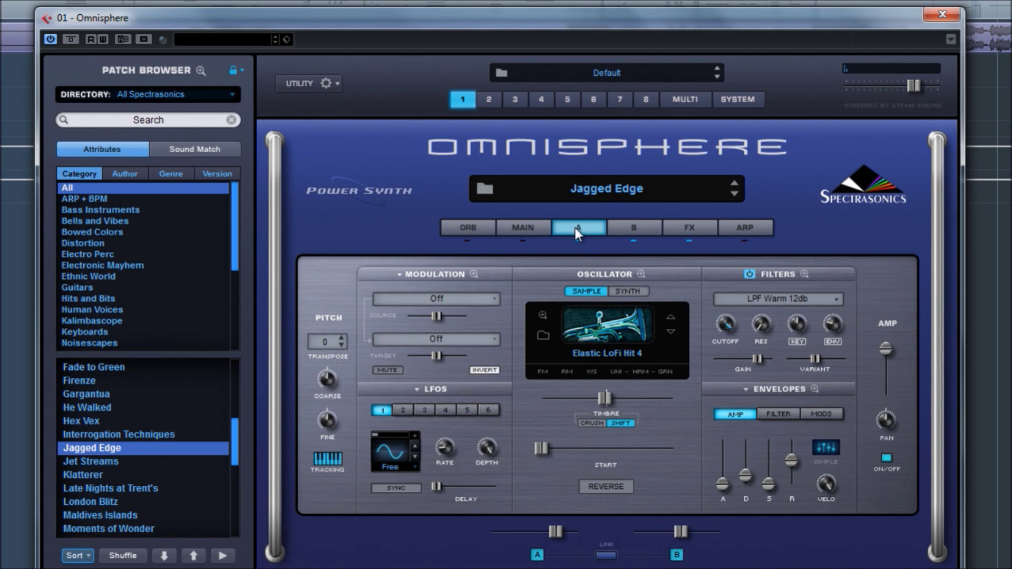
{"action": "left_click", "coordinate": [635, 235]}
Look up Jagged Edge's layer A soundsource in the Soundsource Browser, close it and compare layers A and B, ending on B.
{"action": "left_click", "coordinate": [593, 229]}
{"action": "left_click", "coordinate": [632, 333]}
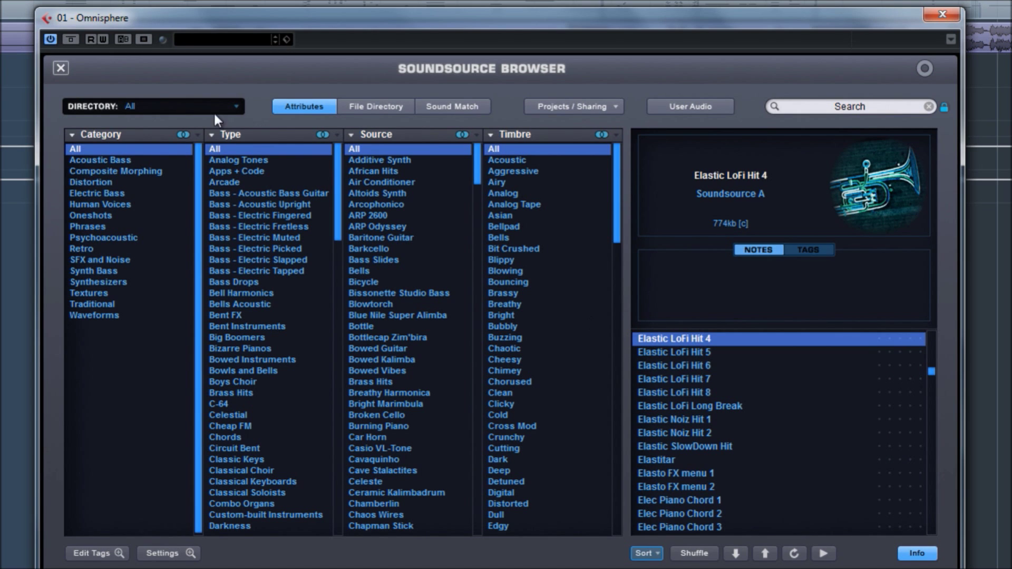
{"action": "left_click", "coordinate": [60, 67]}
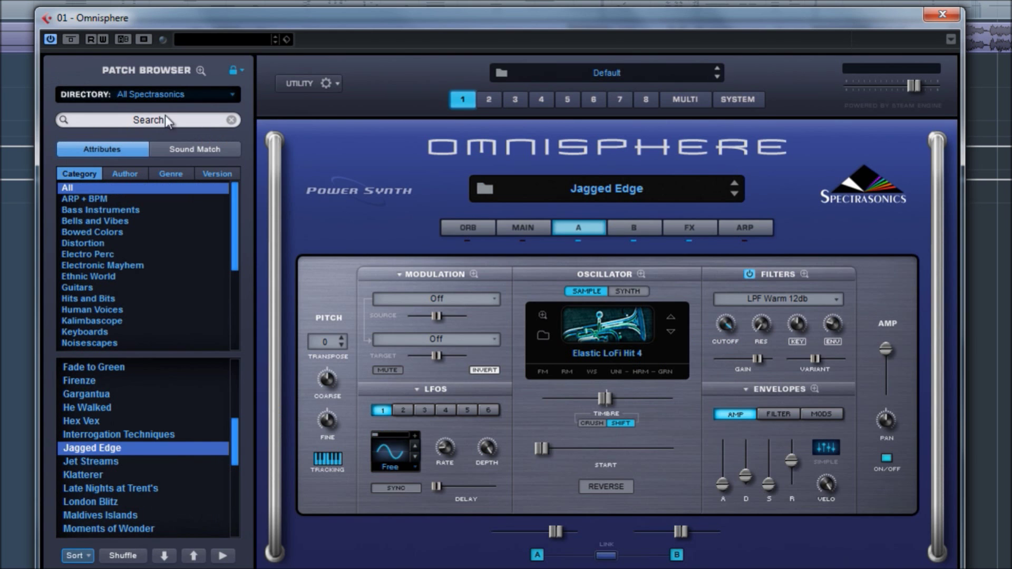
{"action": "left_click", "coordinate": [637, 229]}
{"action": "left_click", "coordinate": [589, 231]}
{"action": "left_click", "coordinate": [630, 232]}
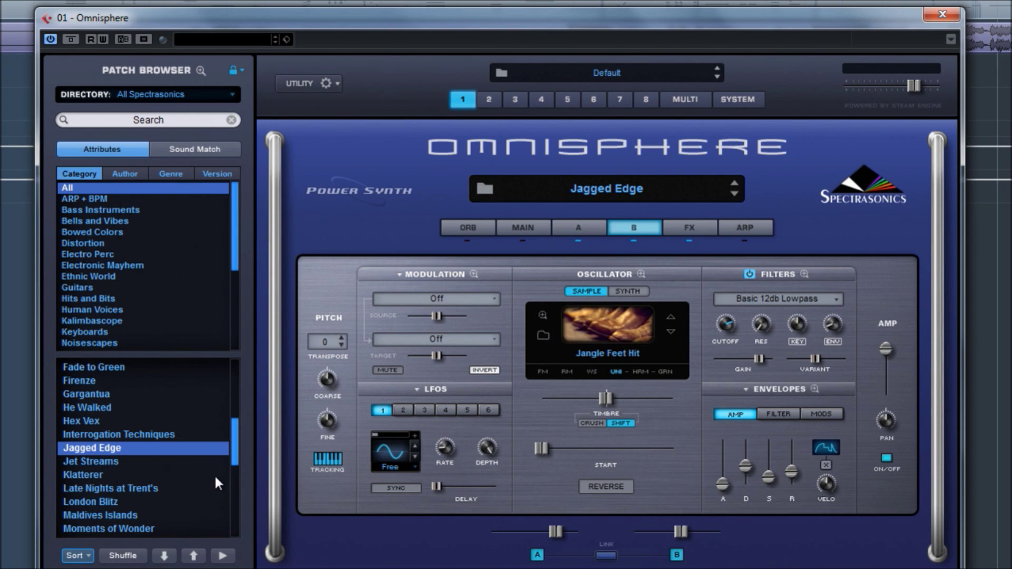
Load the Jet Streams patch, read its notes and compare layers A and B, ending on layer A.
{"action": "left_click", "coordinate": [115, 461]}
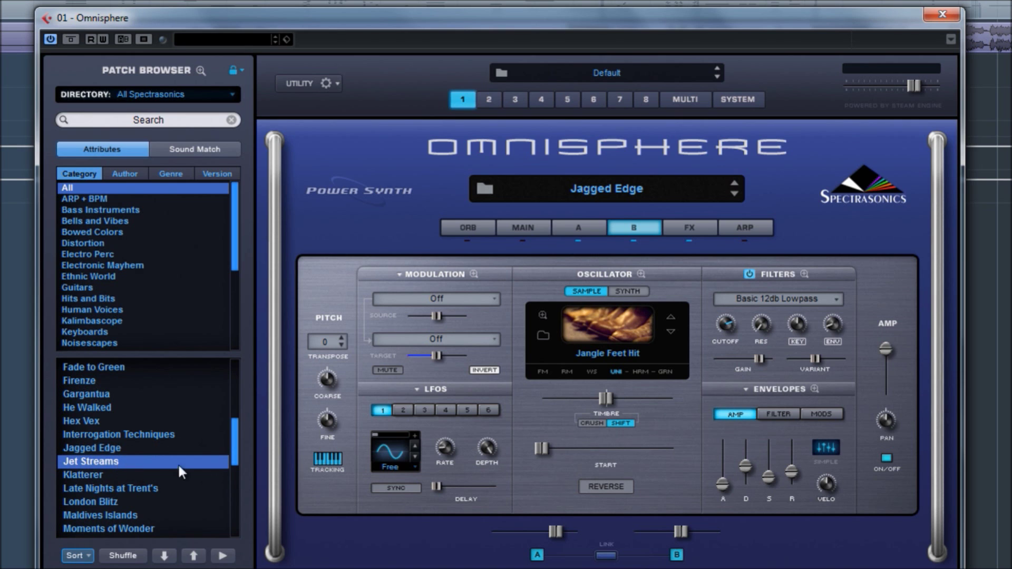
{"action": "left_click", "coordinate": [536, 227]}
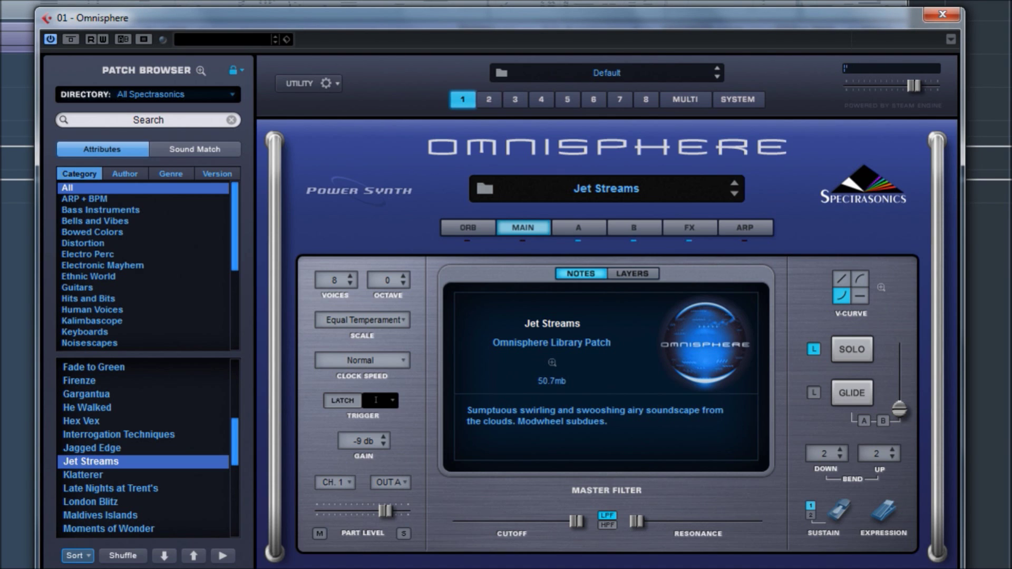
{"action": "left_click", "coordinate": [597, 232]}
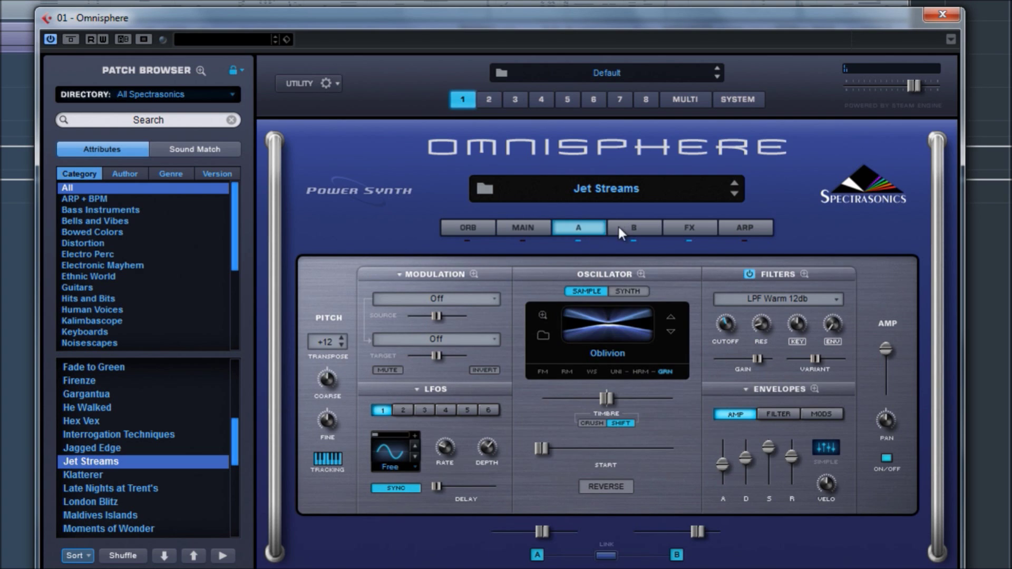
{"action": "left_click", "coordinate": [623, 231]}
{"action": "left_click", "coordinate": [579, 230]}
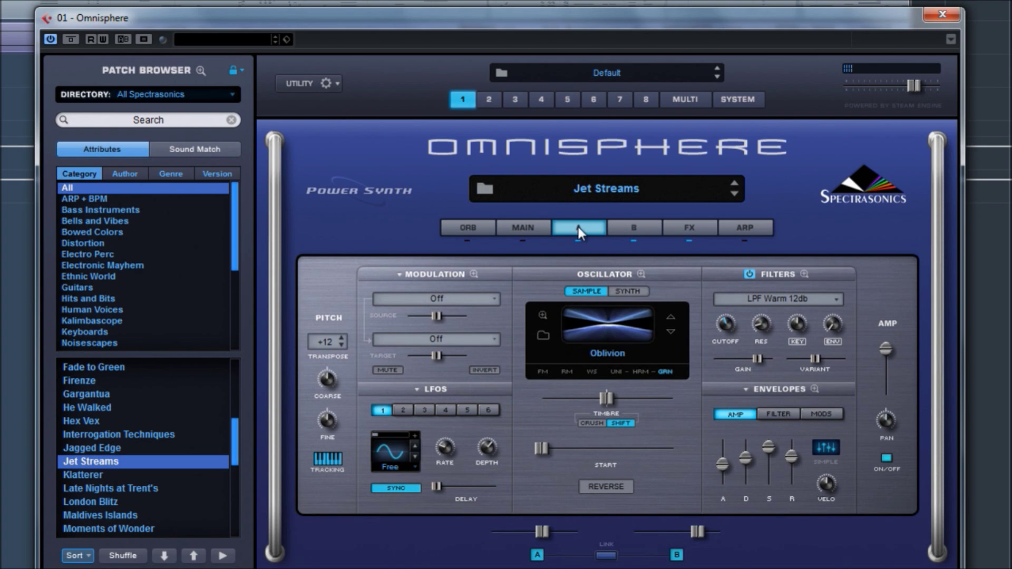
{"action": "left_click", "coordinate": [637, 233]}
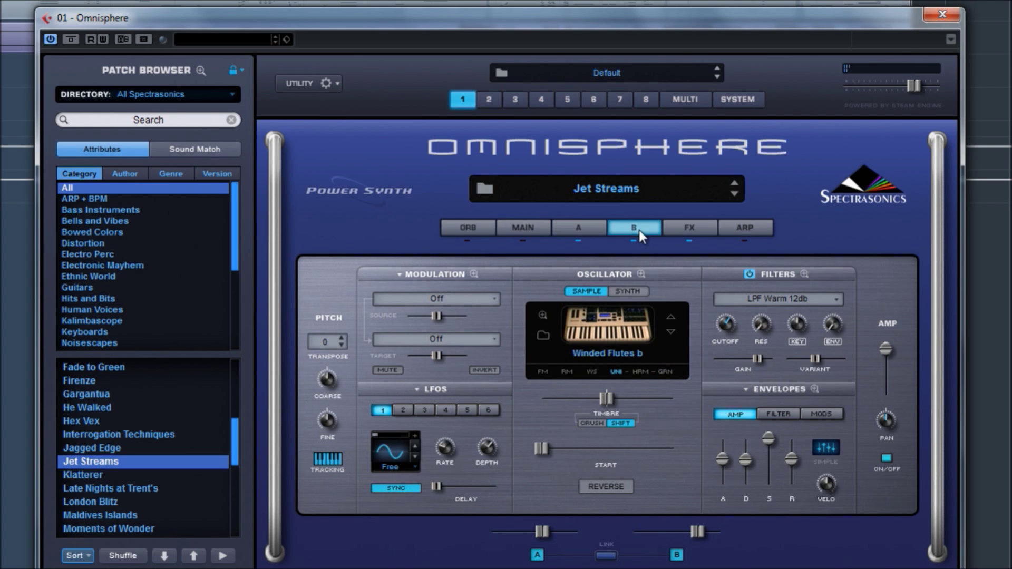
{"action": "left_click", "coordinate": [586, 227]}
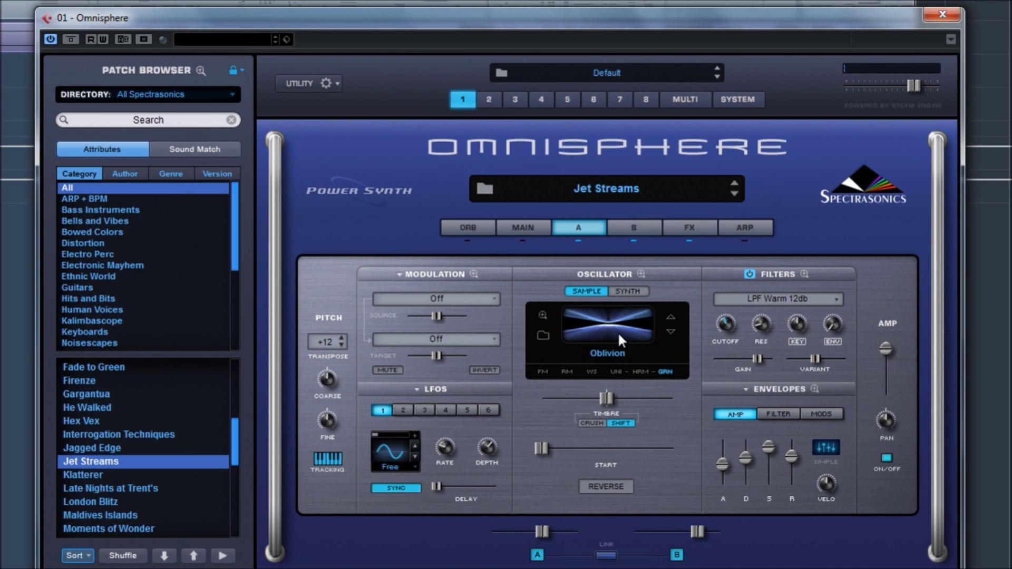
Examine Jet Streams' layer B, layer A and common effects racks.
{"action": "left_click", "coordinate": [684, 236]}
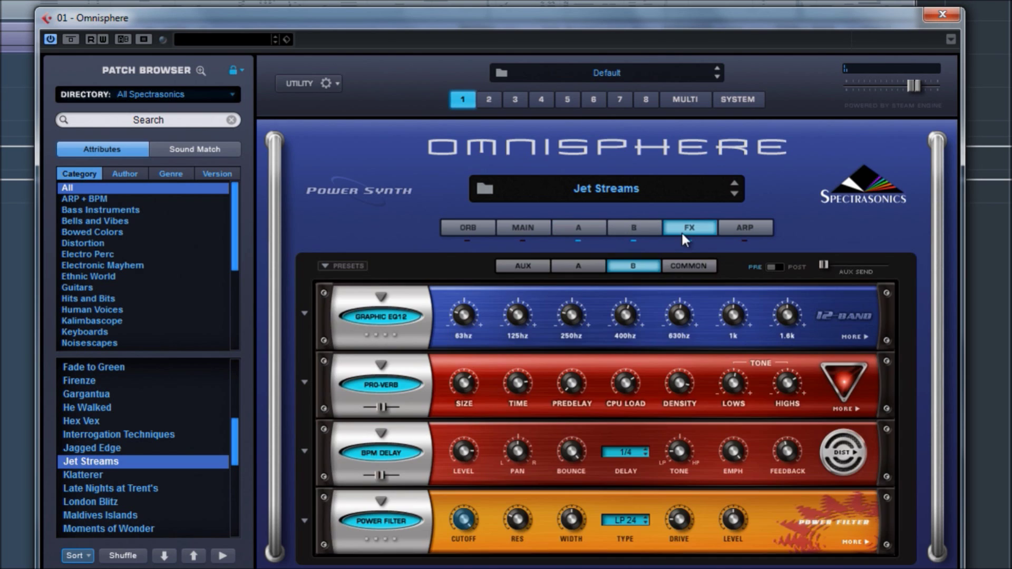
{"action": "left_click", "coordinate": [587, 267]}
{"action": "left_click", "coordinate": [673, 265]}
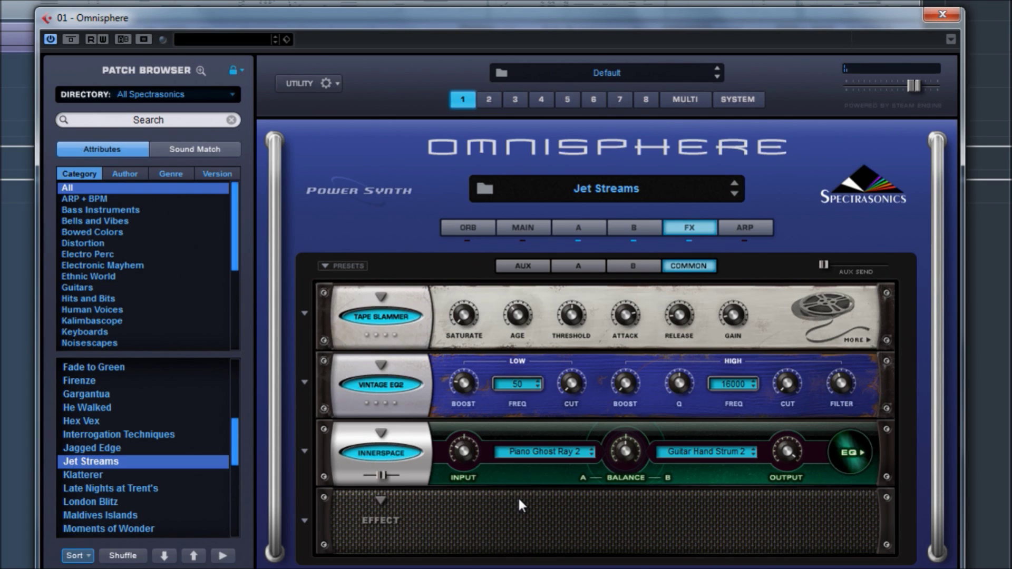
Set the common rack's Innerspace effect to Leaves 3 from the Scatter group for A and Oracular from the Space group for B.
{"action": "left_click", "coordinate": [527, 453]}
{"action": "mouse_move", "coordinate": [553, 475]}
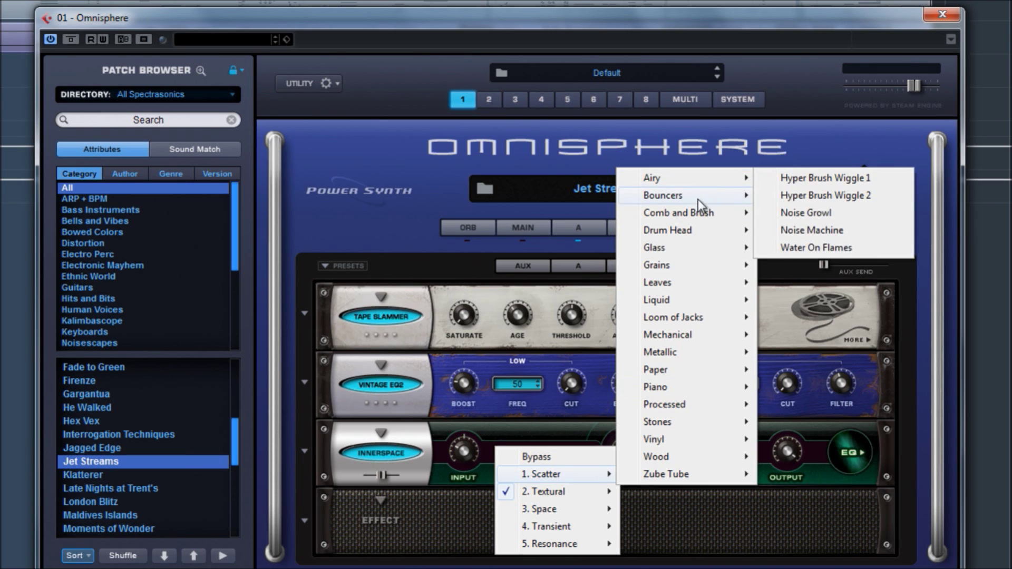
{"action": "mouse_move", "coordinate": [687, 285]}
{"action": "left_click", "coordinate": [795, 318]}
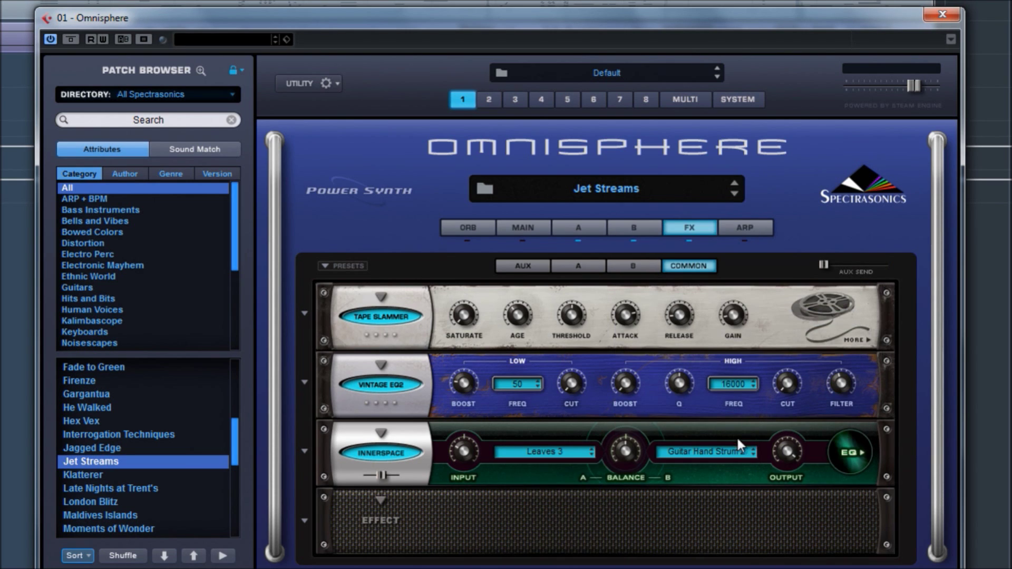
{"action": "left_click", "coordinate": [713, 451]}
{"action": "mouse_move", "coordinate": [725, 513]}
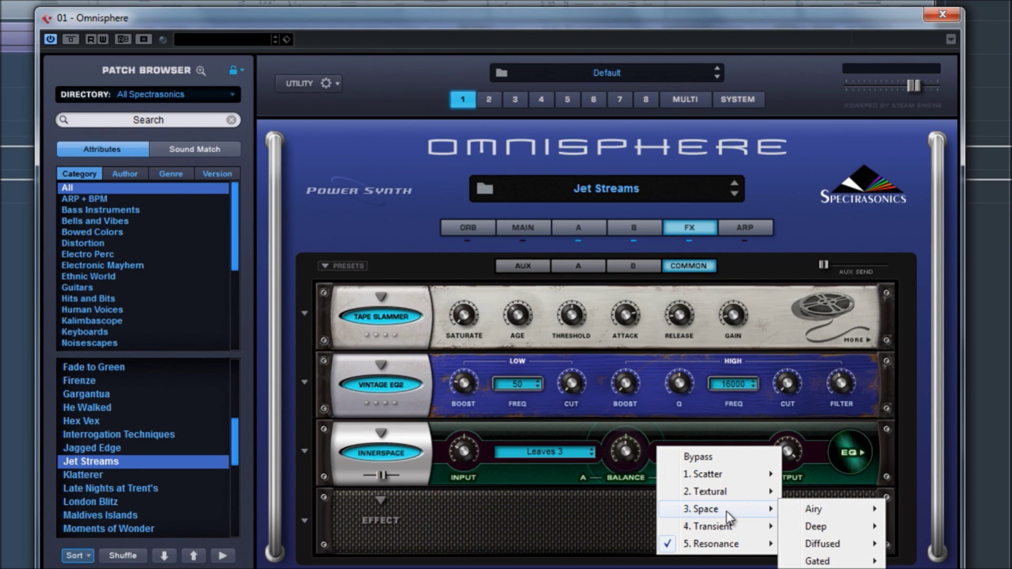
{"action": "mouse_move", "coordinate": [822, 509]}
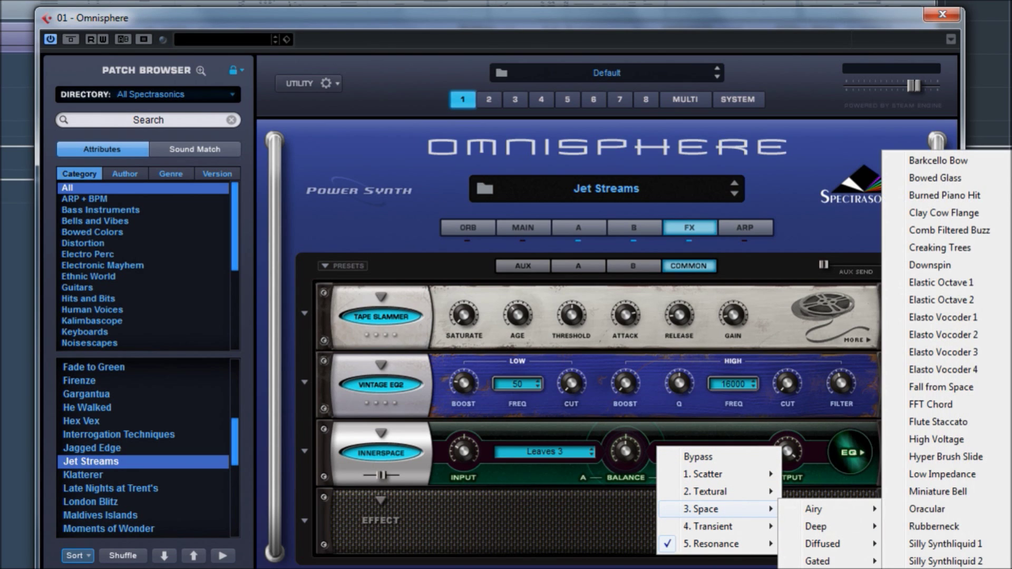
{"action": "left_click", "coordinate": [934, 511]}
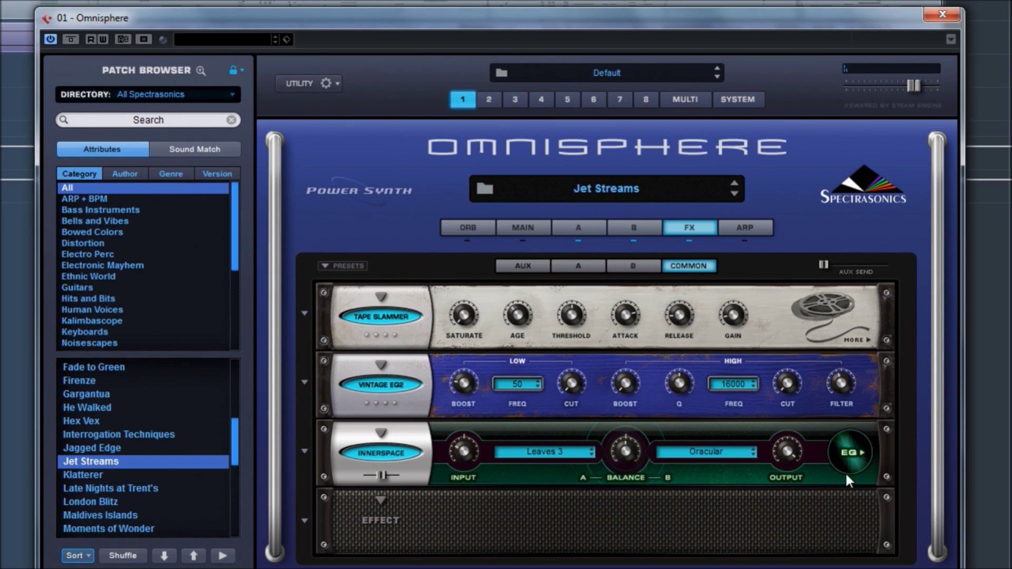
Set Innerspace to Comb Scrape 3 for A and Kalimba Taps 4 for B, then check its EQ controls and return.
{"action": "left_click", "coordinate": [536, 450]}
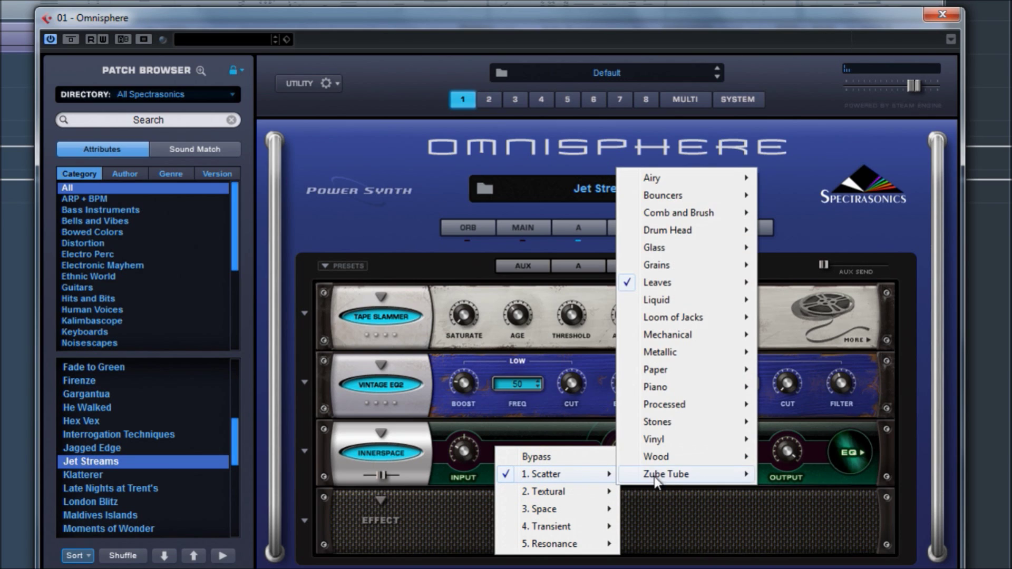
{"action": "mouse_move", "coordinate": [672, 480]}
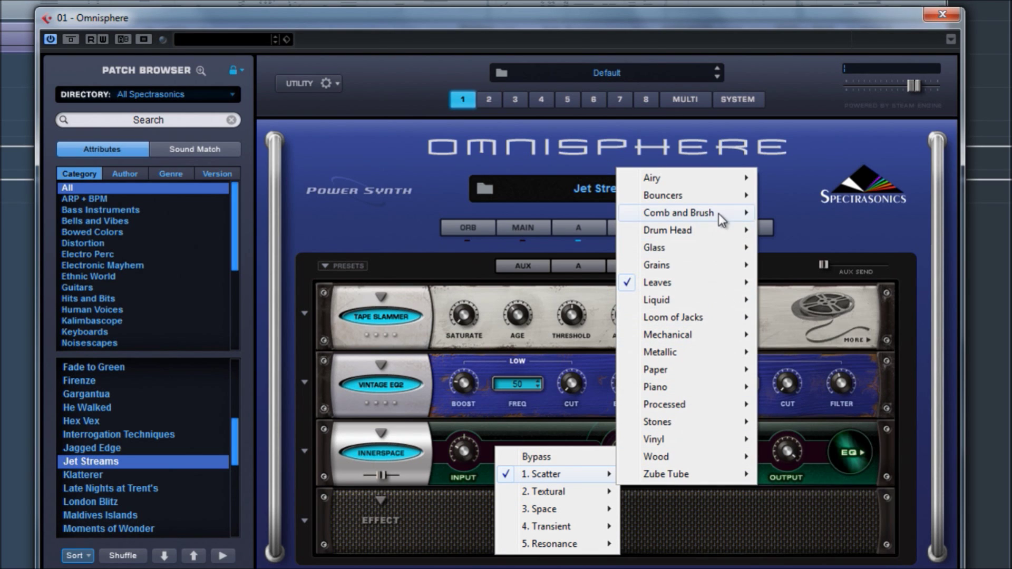
{"action": "mouse_move", "coordinate": [738, 213]}
{"action": "left_click", "coordinate": [811, 279]}
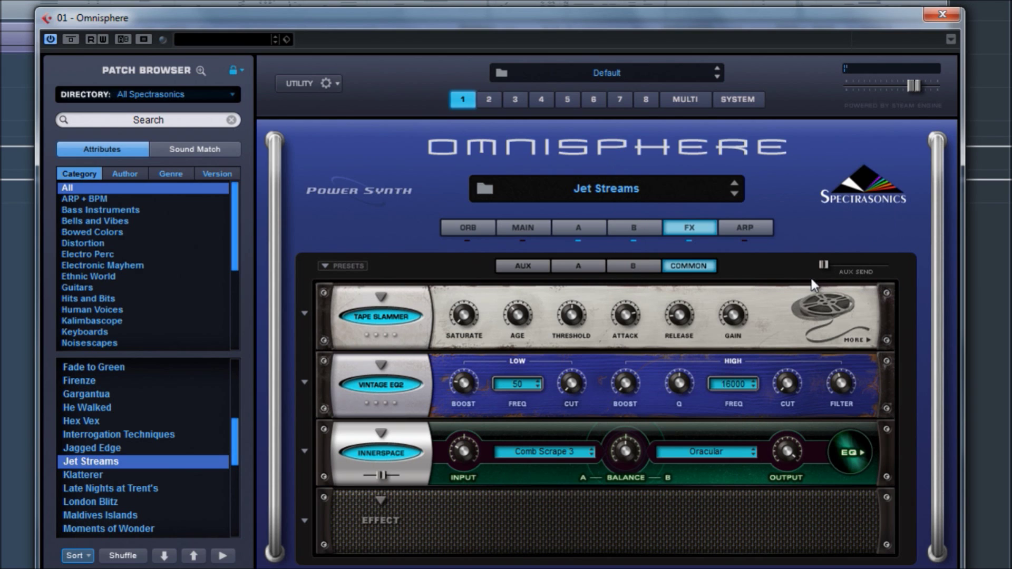
{"action": "left_click", "coordinate": [722, 451]}
{"action": "mouse_move", "coordinate": [748, 543]}
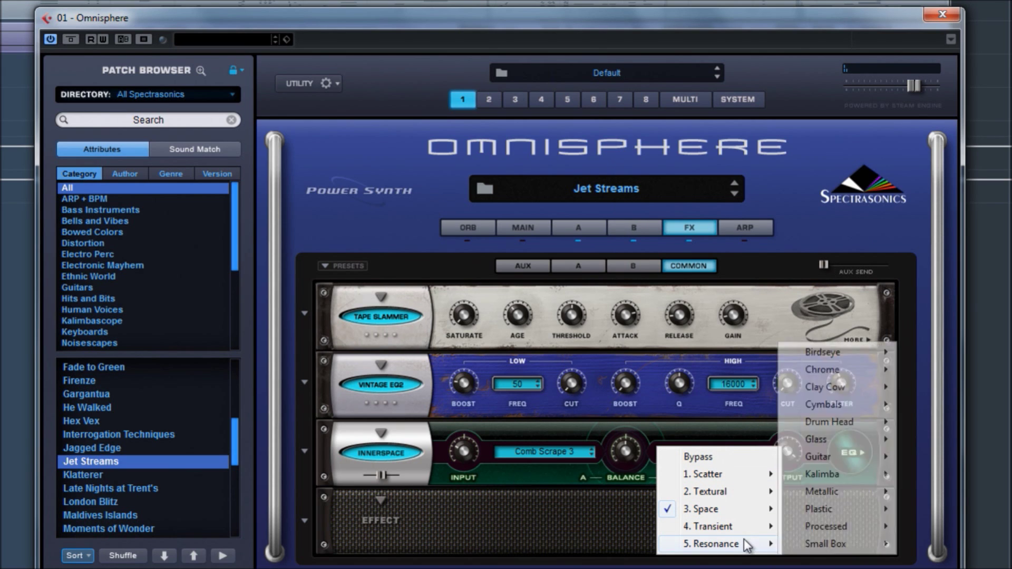
{"action": "mouse_move", "coordinate": [837, 474]}
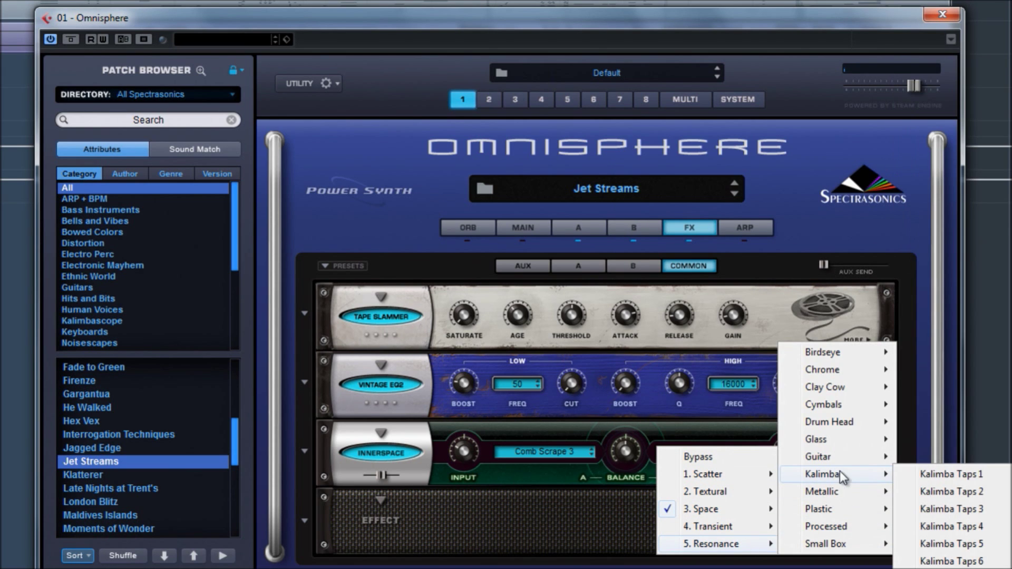
{"action": "left_click", "coordinate": [951, 525]}
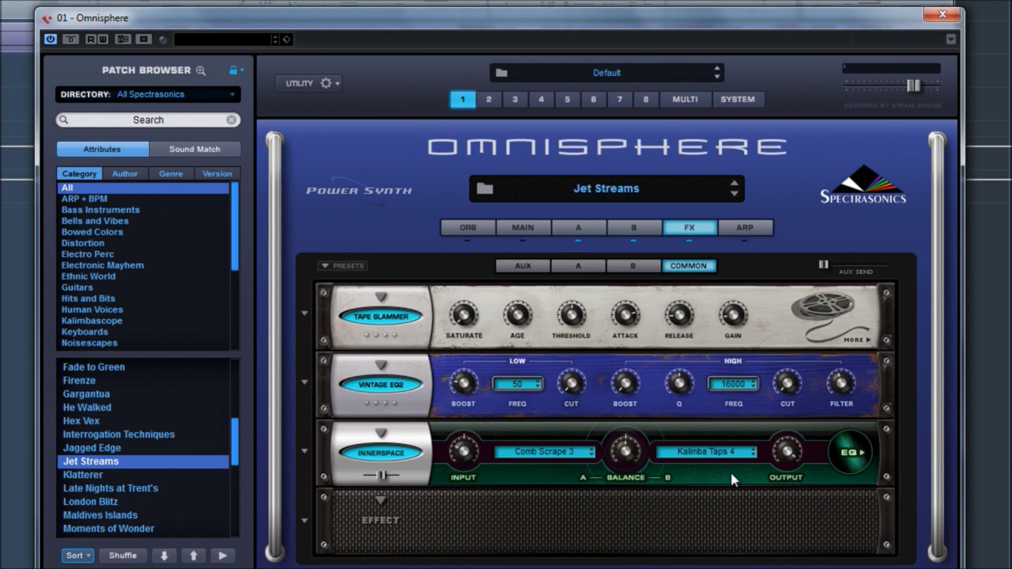
{"action": "left_click", "coordinate": [843, 456]}
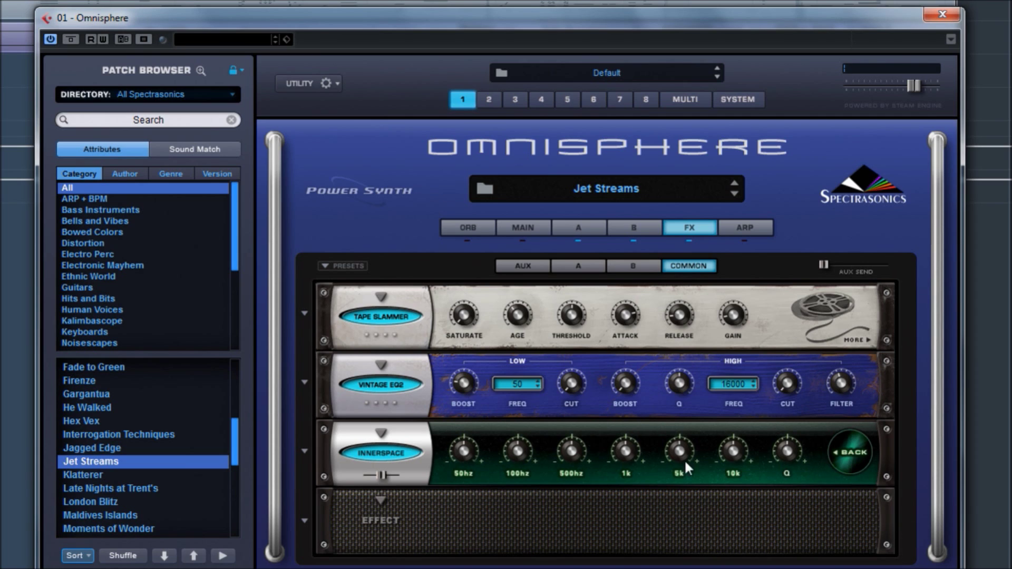
{"action": "left_click", "coordinate": [864, 451]}
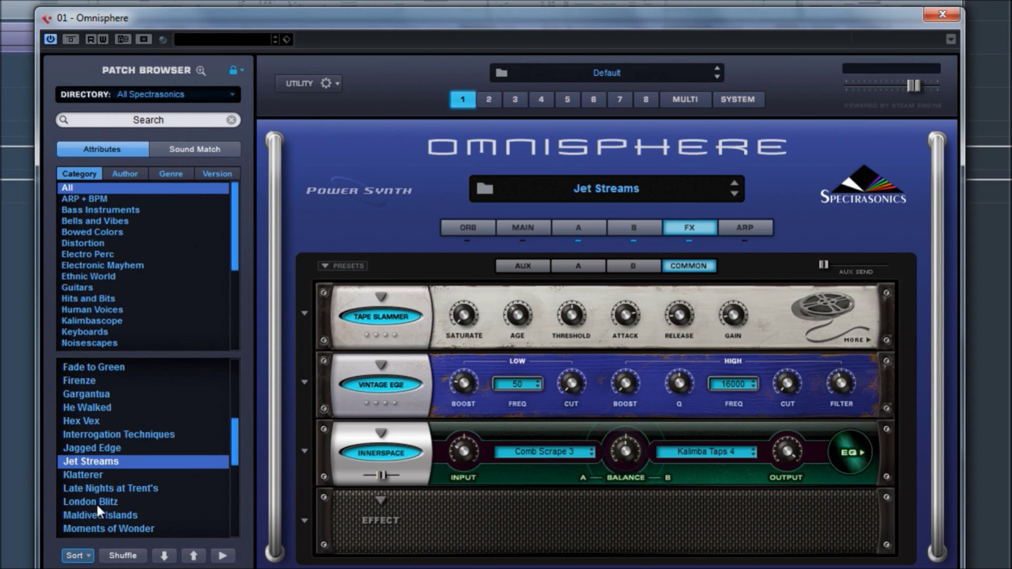
Load the Late Nights at Trent's patch, read its notes and view its layers A and B.
{"action": "left_click", "coordinate": [134, 488]}
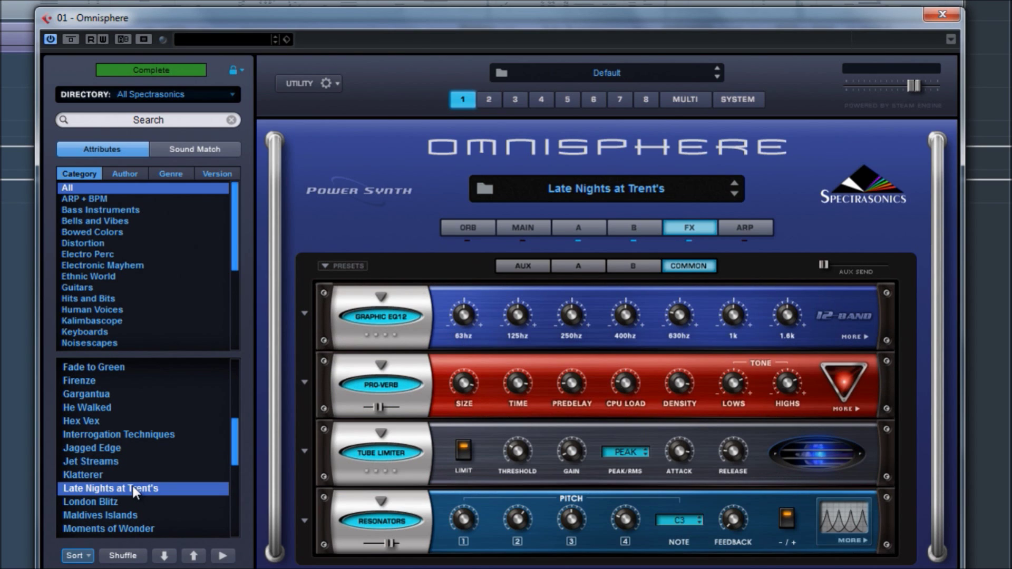
{"action": "left_click", "coordinate": [528, 227]}
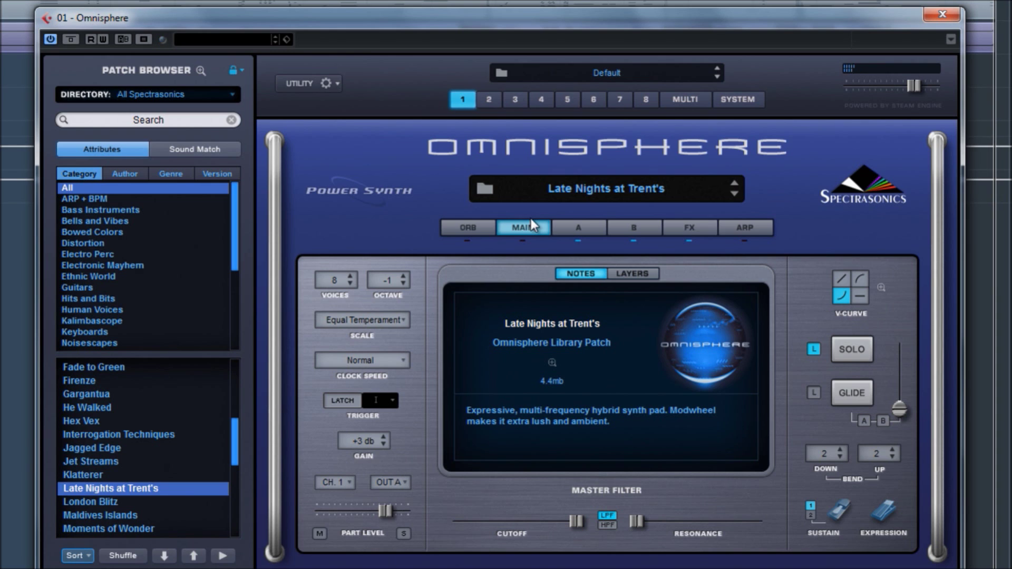
{"action": "left_click", "coordinate": [587, 224]}
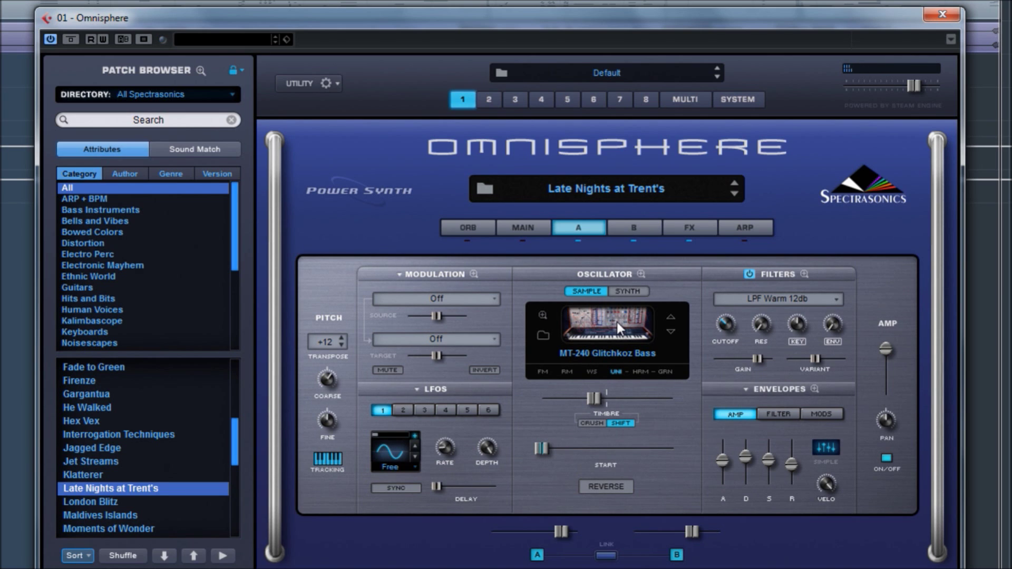
{"action": "left_click", "coordinate": [634, 228]}
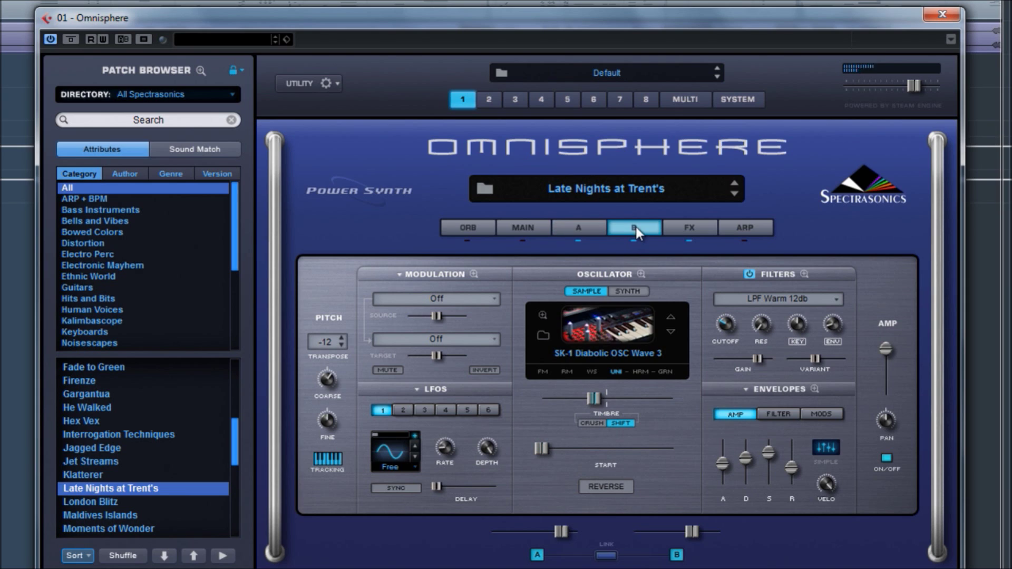
Check layer B's soundsource details in the Soundsource Browser and return to the patch.
{"action": "left_click", "coordinate": [635, 332]}
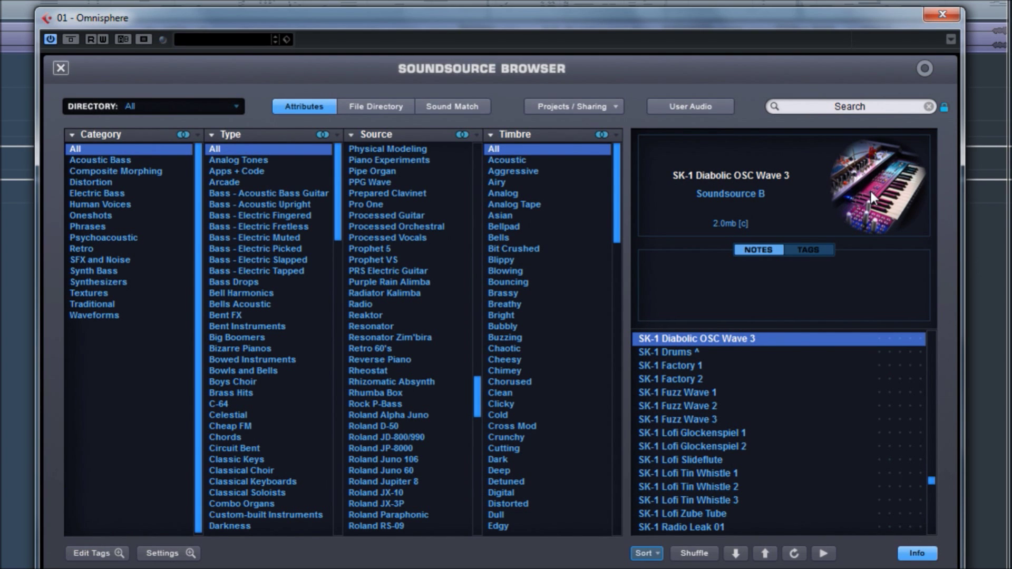
{"action": "left_click", "coordinate": [60, 67]}
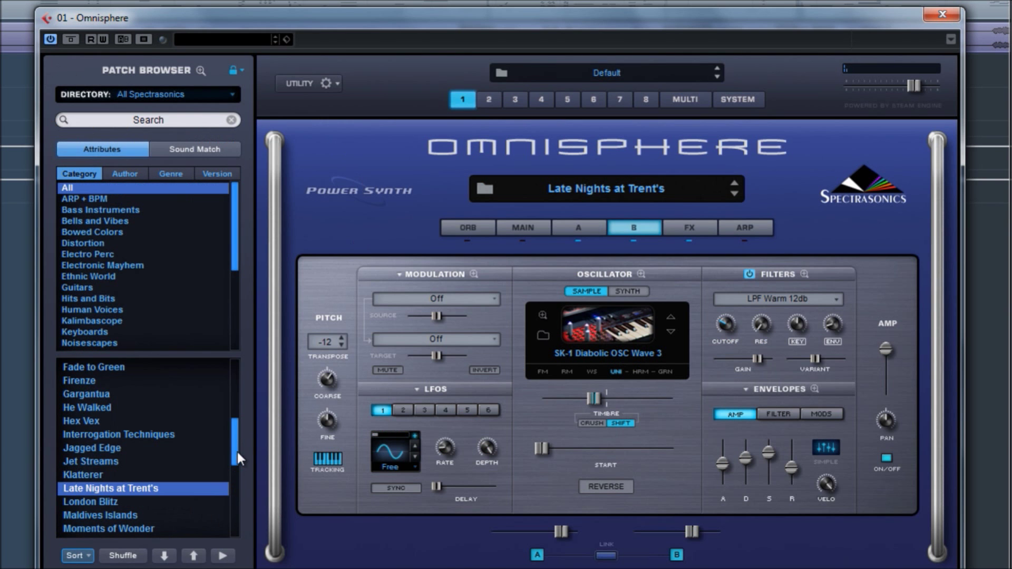
Load the London Blitz patch and view its layers and its common, A and B effects racks.
{"action": "left_click", "coordinate": [116, 498]}
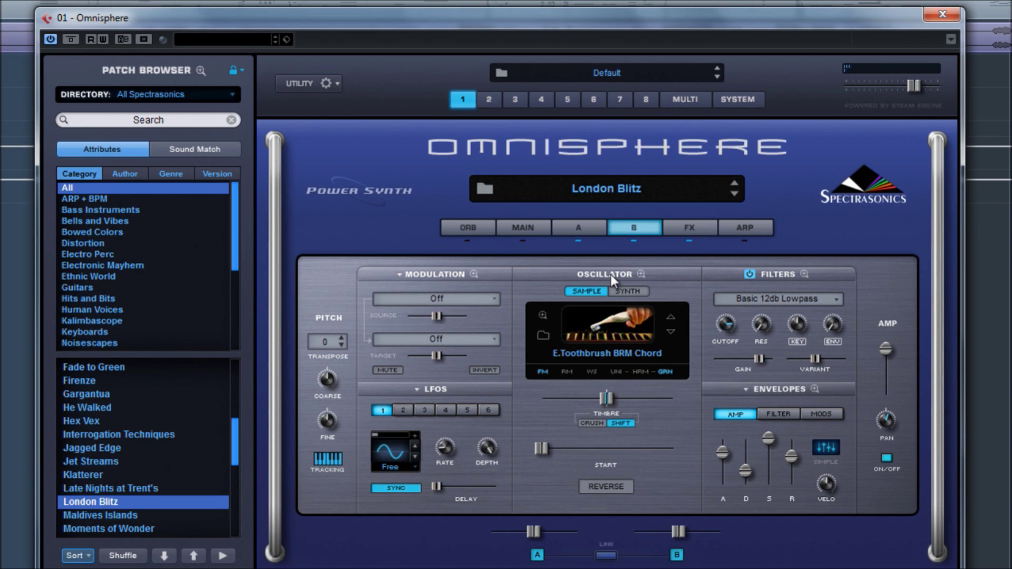
{"action": "left_click", "coordinate": [589, 224]}
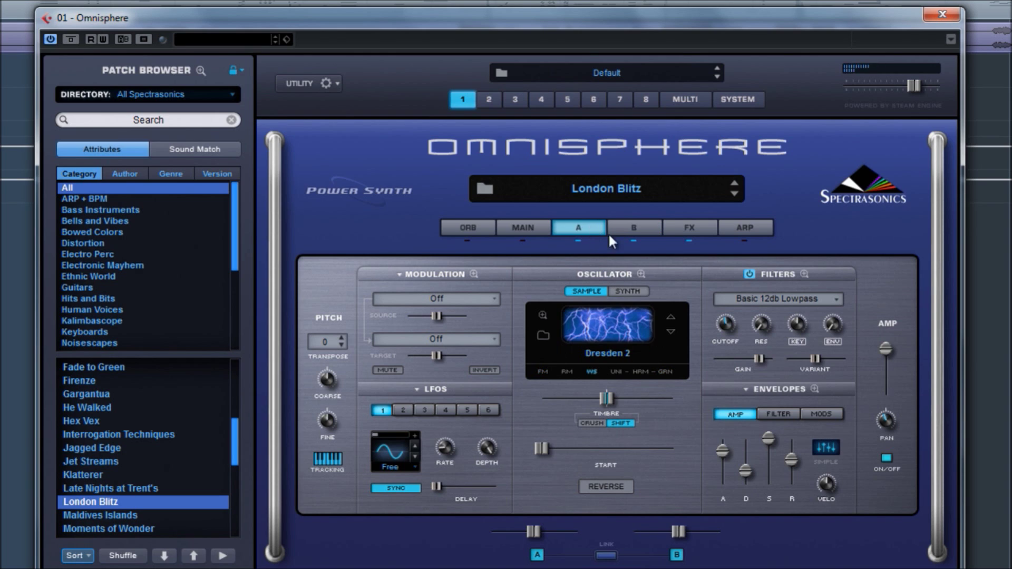
{"action": "left_click", "coordinate": [698, 227]}
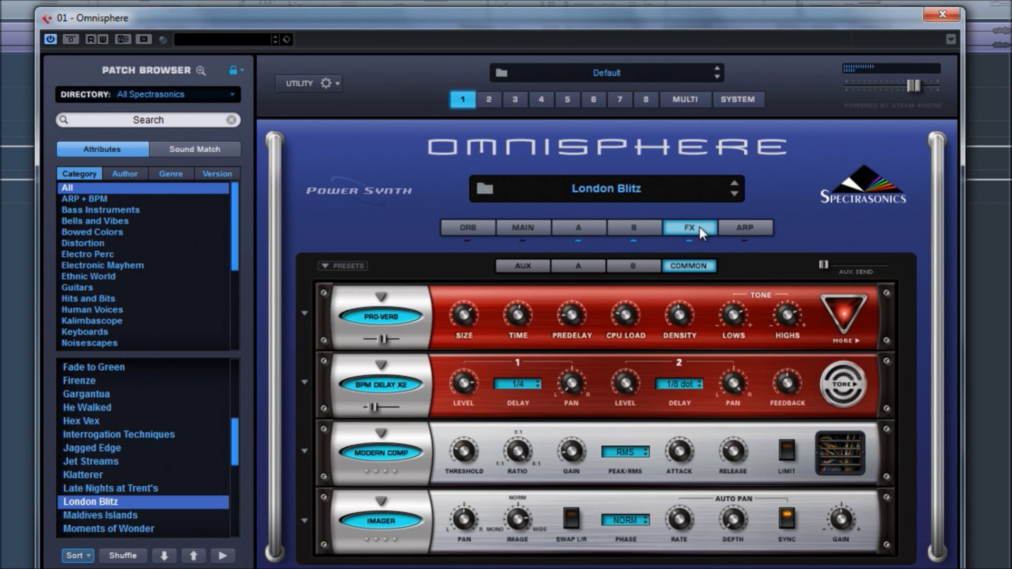
{"action": "left_click", "coordinate": [644, 267]}
{"action": "left_click", "coordinate": [576, 265]}
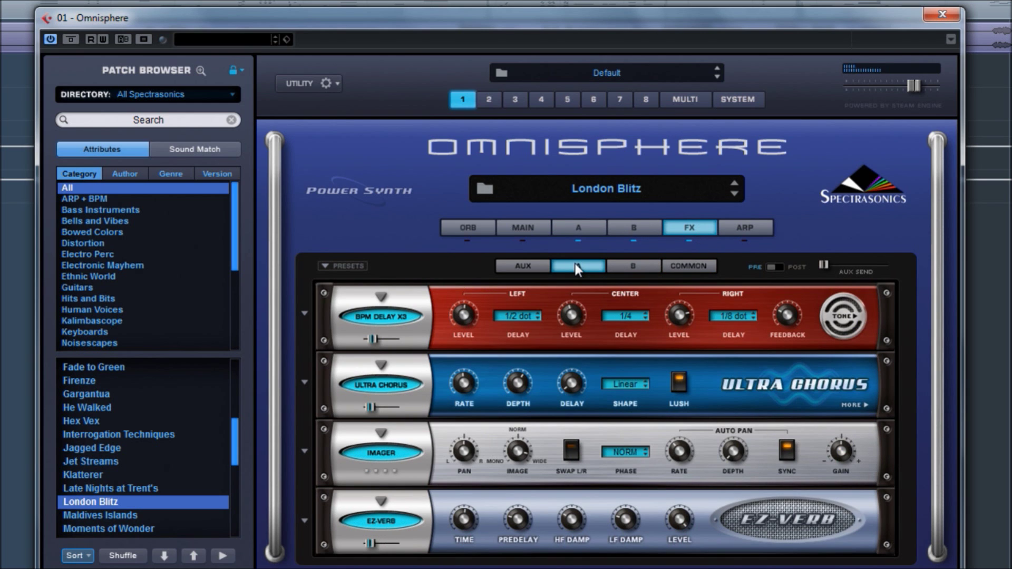
{"action": "left_click", "coordinate": [639, 265]}
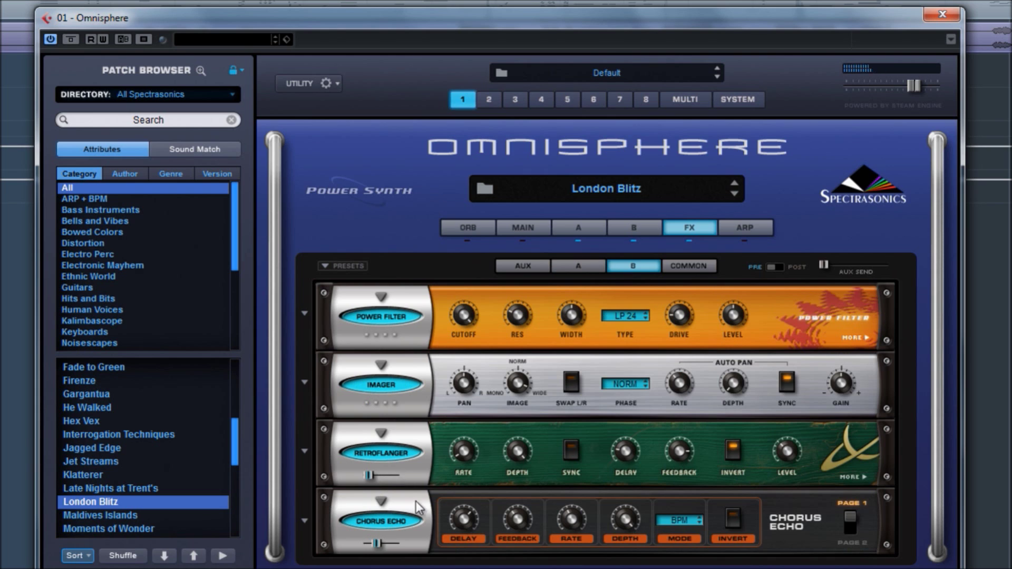
Look through the Modulation effects available for the Retroflanger slot in layer B's rack, keeping the existing effect.
{"action": "left_click", "coordinate": [381, 434]}
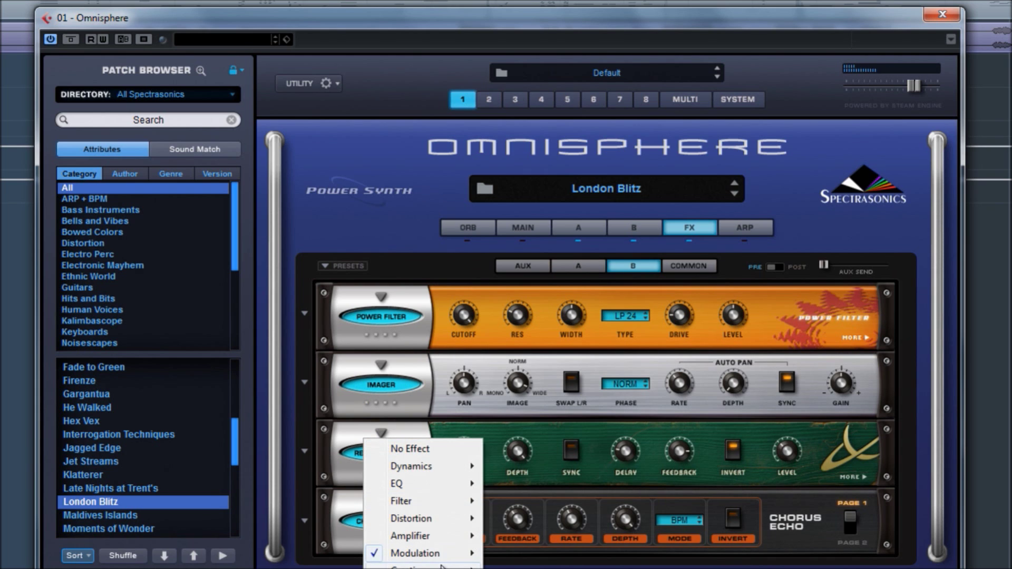
{"action": "mouse_move", "coordinate": [434, 553]}
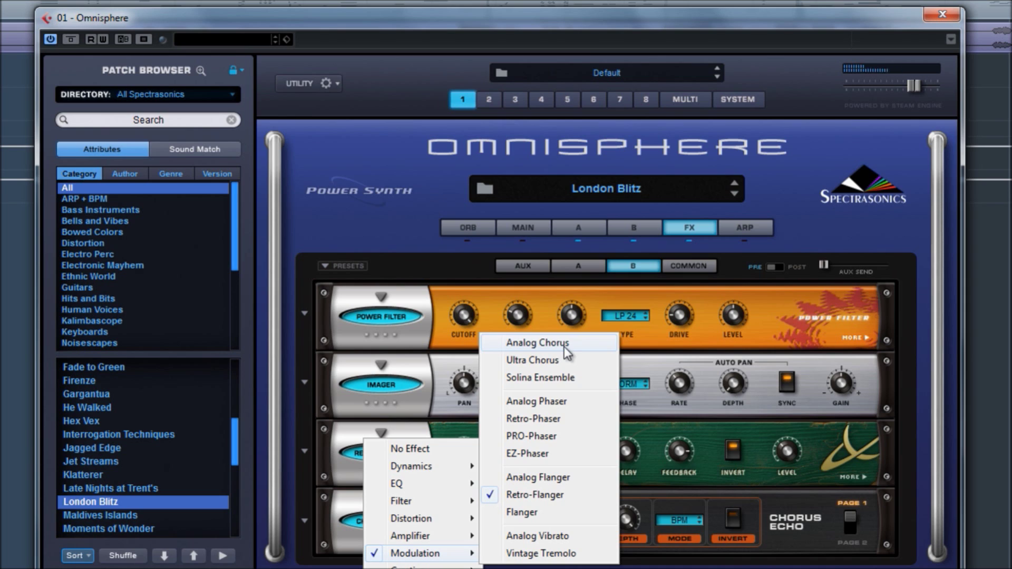
{"action": "left_click", "coordinate": [652, 464]}
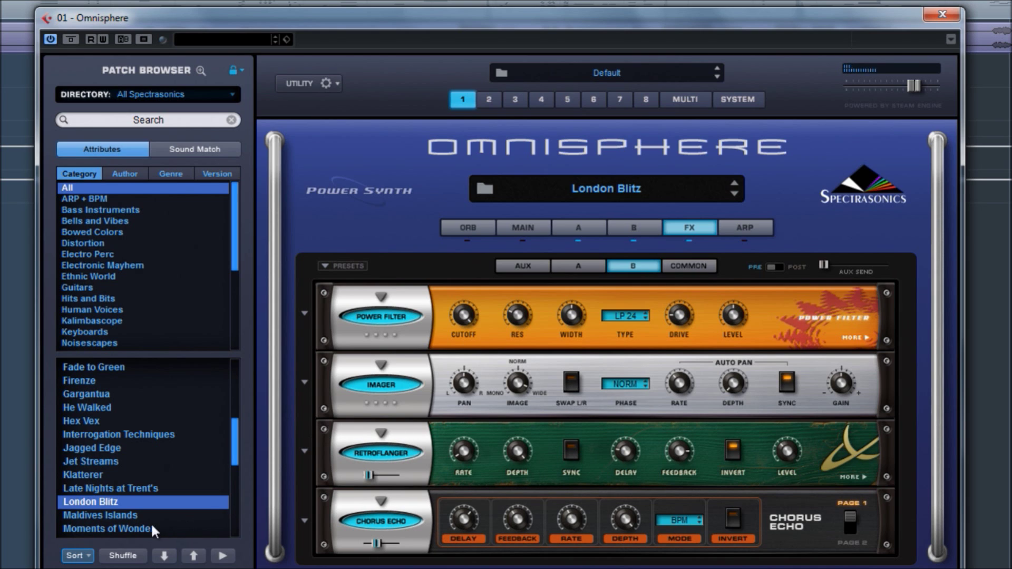
Load the Maldives Islands patch, read its notes and view its layers A and B.
{"action": "left_click_drag", "start_coordinate": [237, 448], "coordinate": [236, 469]}
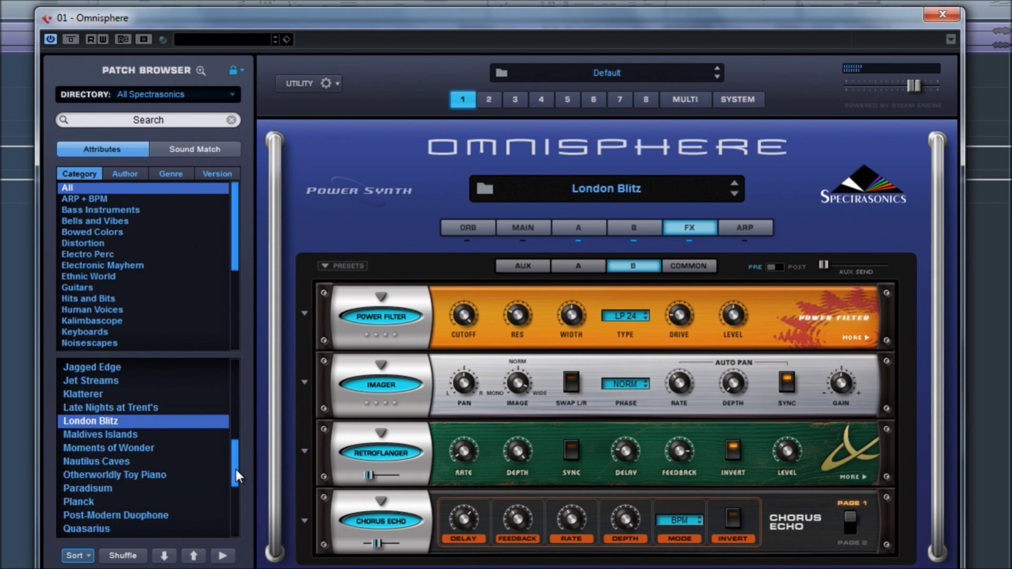
{"action": "left_click", "coordinate": [113, 436]}
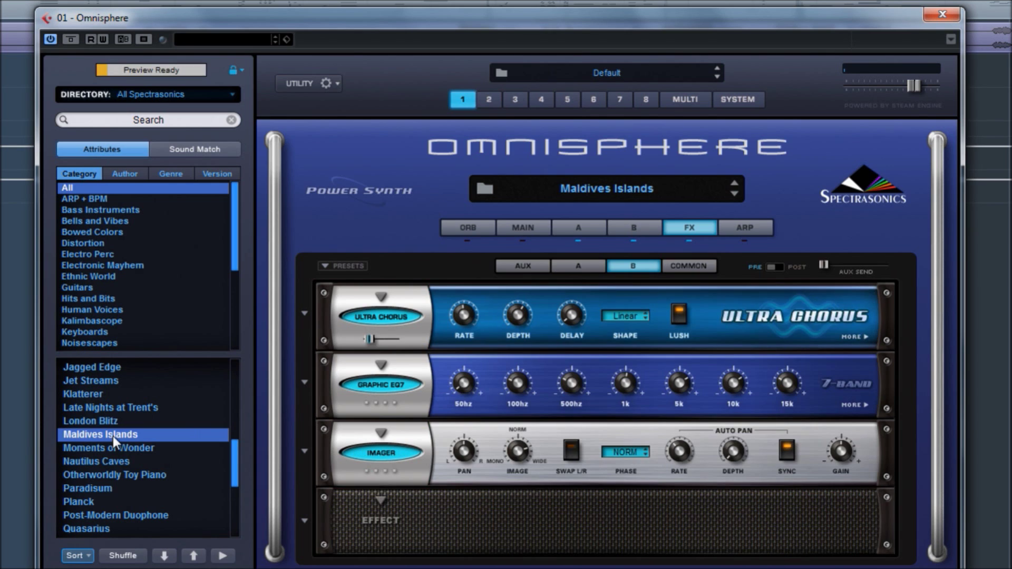
{"action": "left_click", "coordinate": [514, 231]}
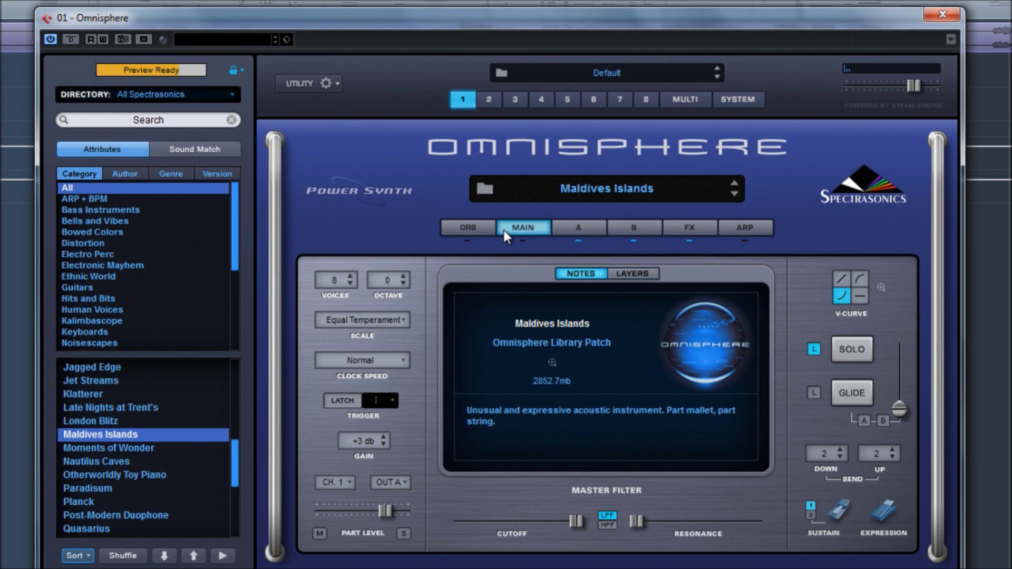
{"action": "left_click", "coordinate": [577, 227]}
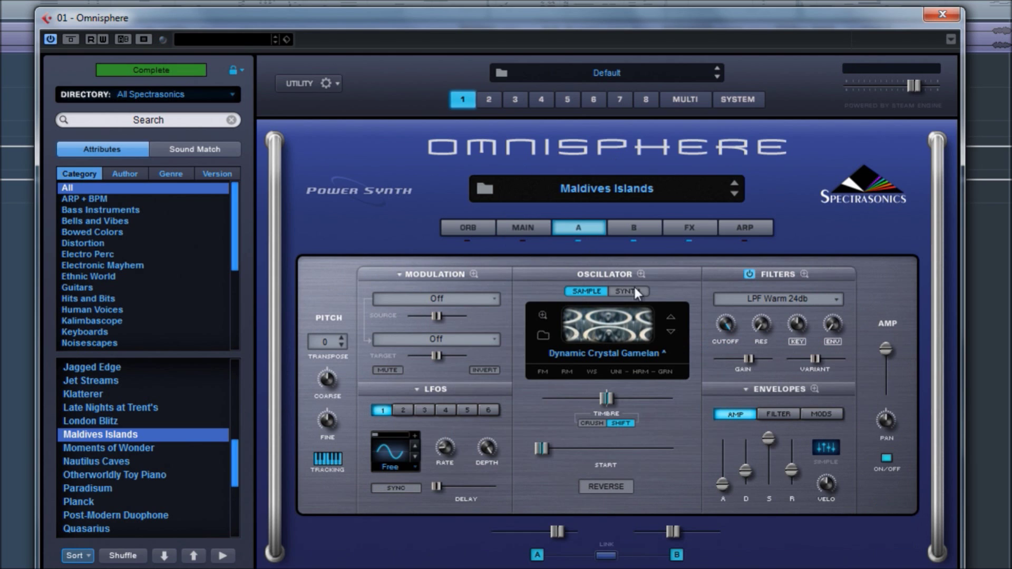
{"action": "left_click", "coordinate": [635, 234]}
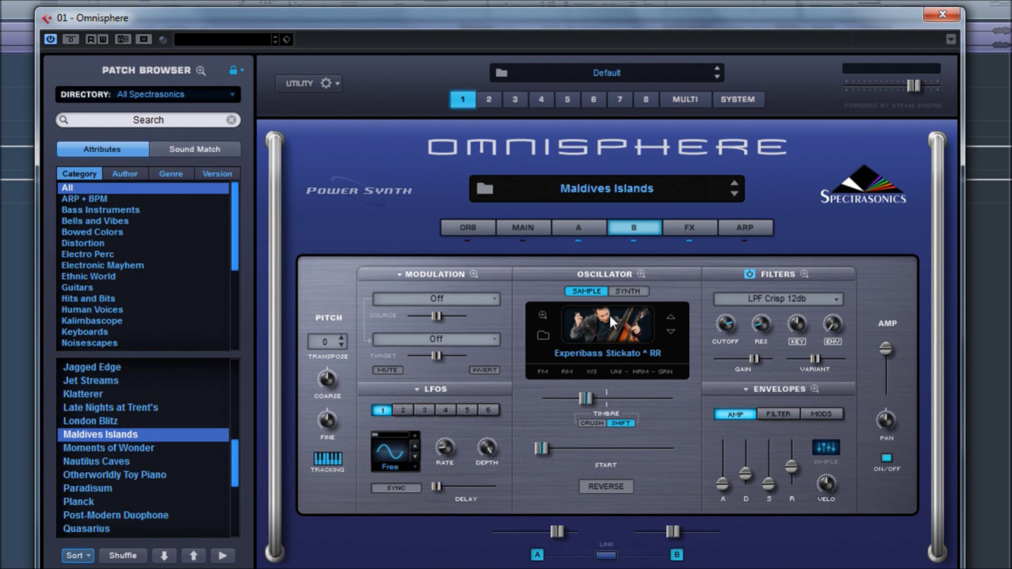
Examine Maldives Islands' layer B, common and layer A effects racks, ending on the patch notes.
{"action": "left_click", "coordinate": [680, 230]}
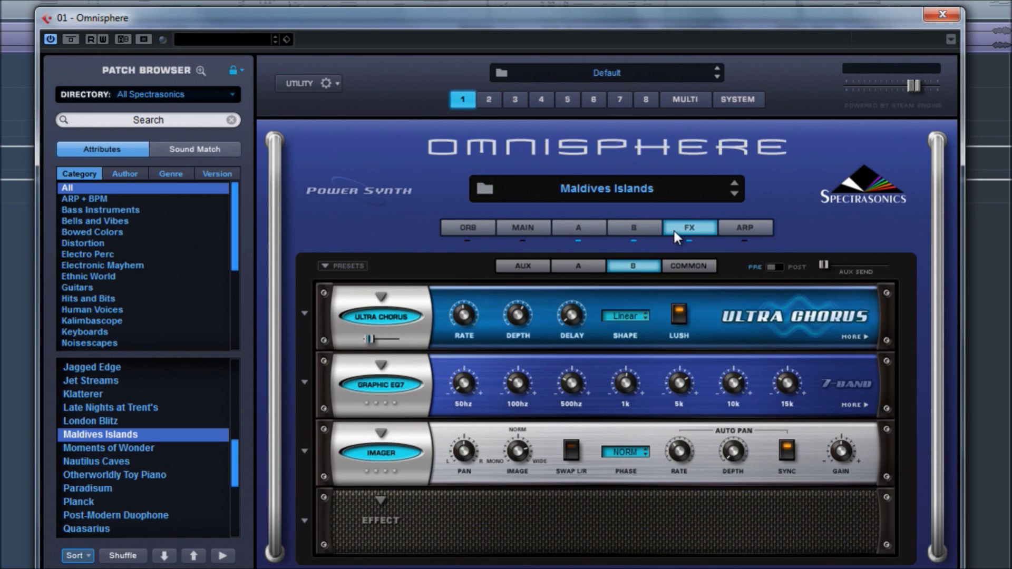
{"action": "left_click", "coordinate": [685, 269]}
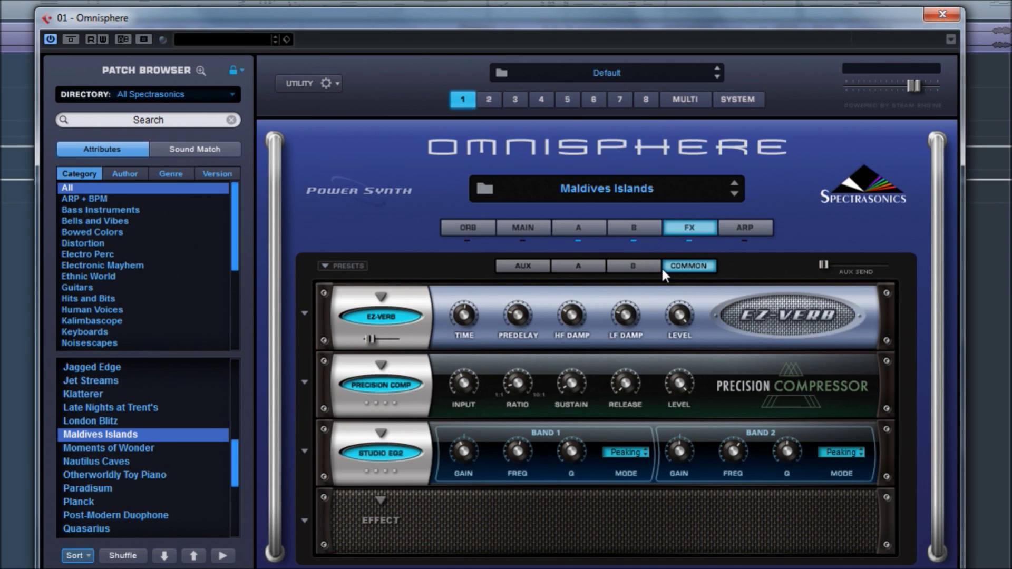
{"action": "left_click", "coordinate": [589, 265]}
{"action": "left_click", "coordinate": [540, 232]}
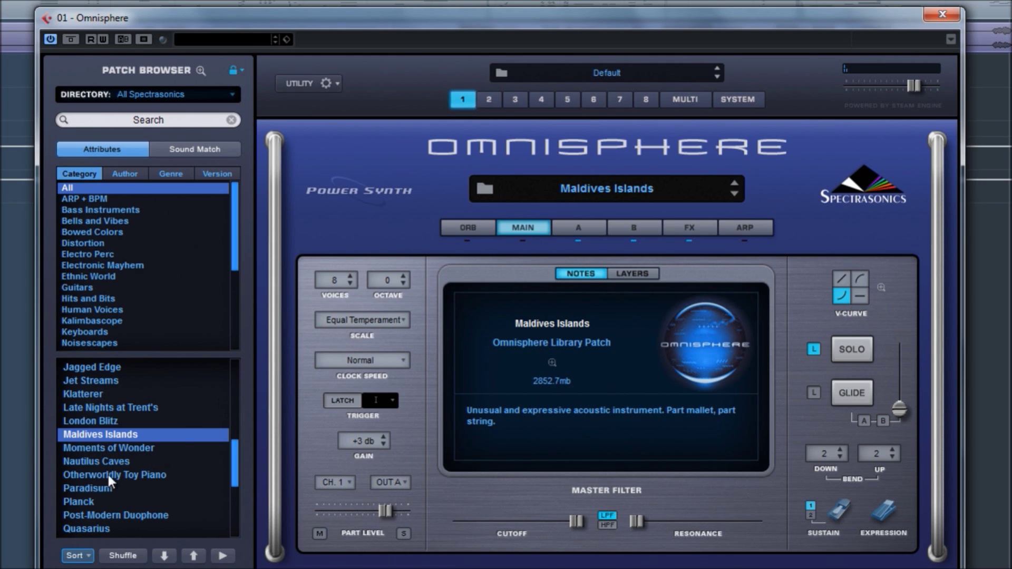
Load the Nautilus Caves patch, read its notes and compare the granular soundsources of layers A and B.
{"action": "left_click", "coordinate": [127, 462]}
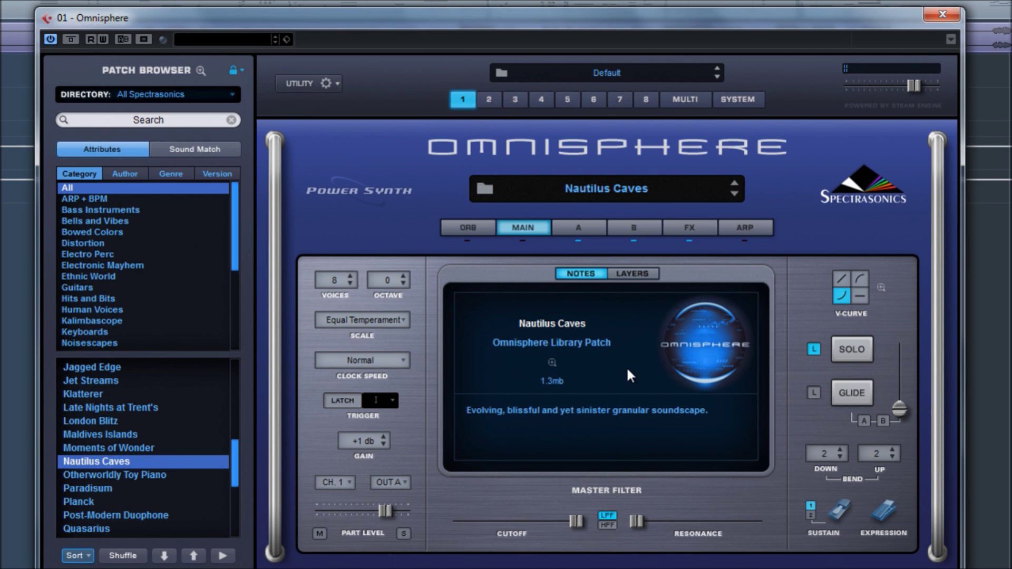
{"action": "left_click", "coordinate": [585, 224]}
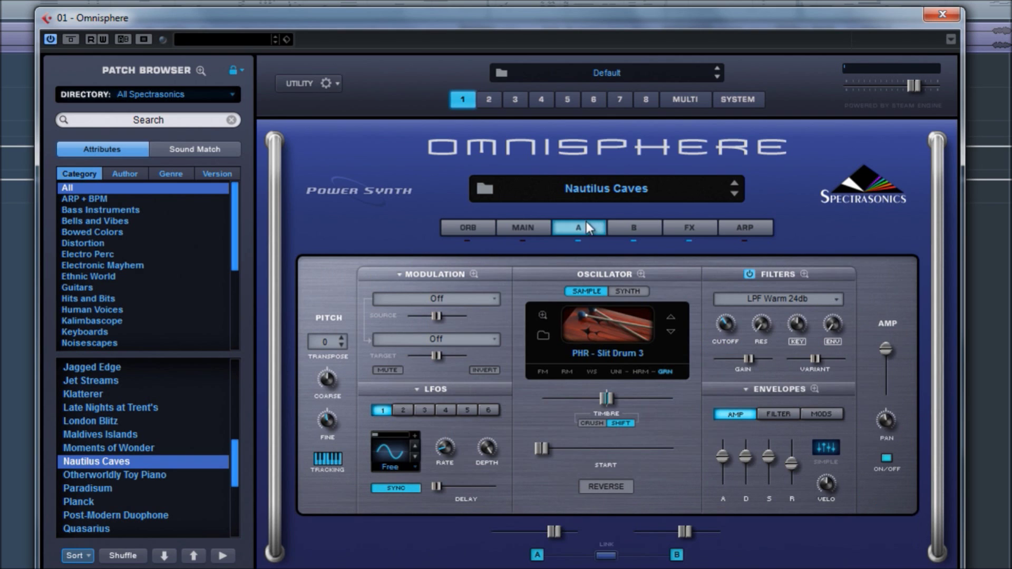
{"action": "left_click", "coordinate": [623, 228]}
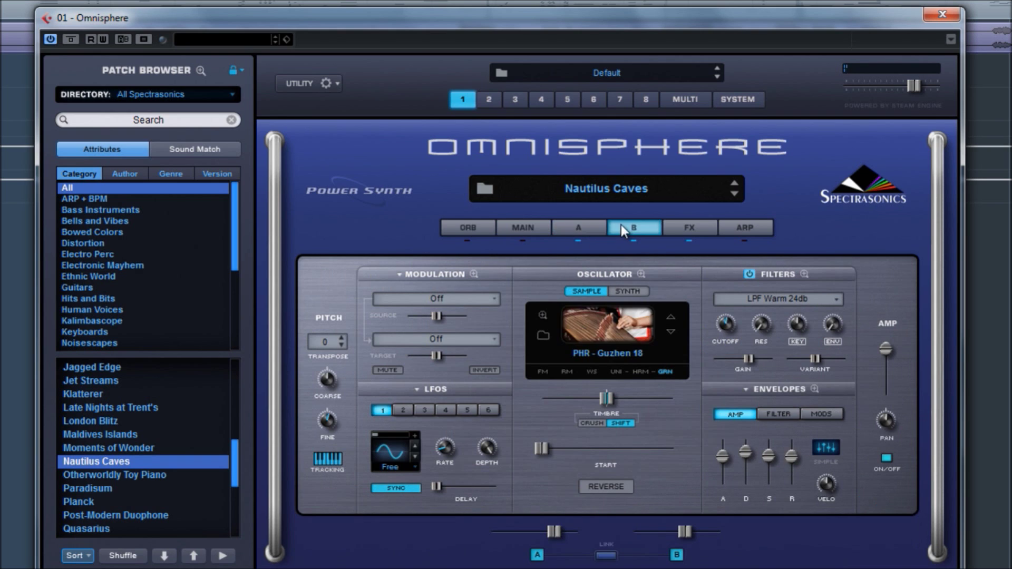
{"action": "left_click", "coordinate": [591, 238]}
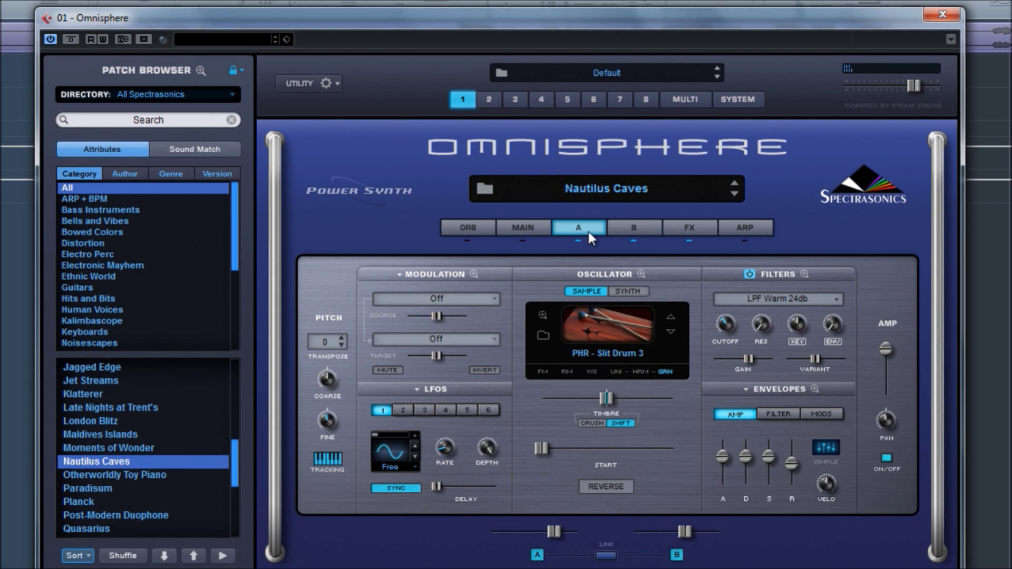
{"action": "left_click", "coordinate": [637, 228]}
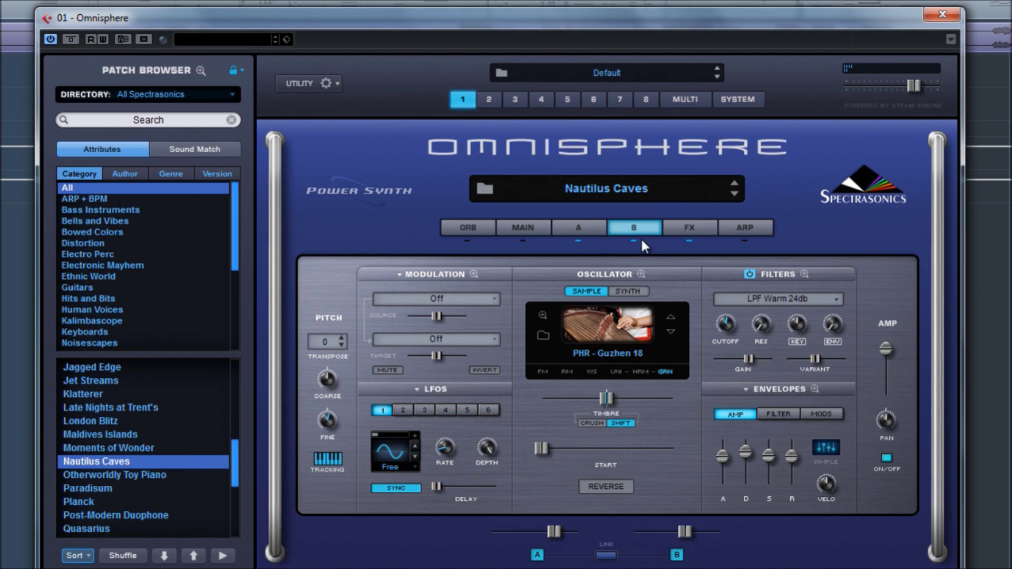
{"action": "left_click", "coordinate": [590, 231]}
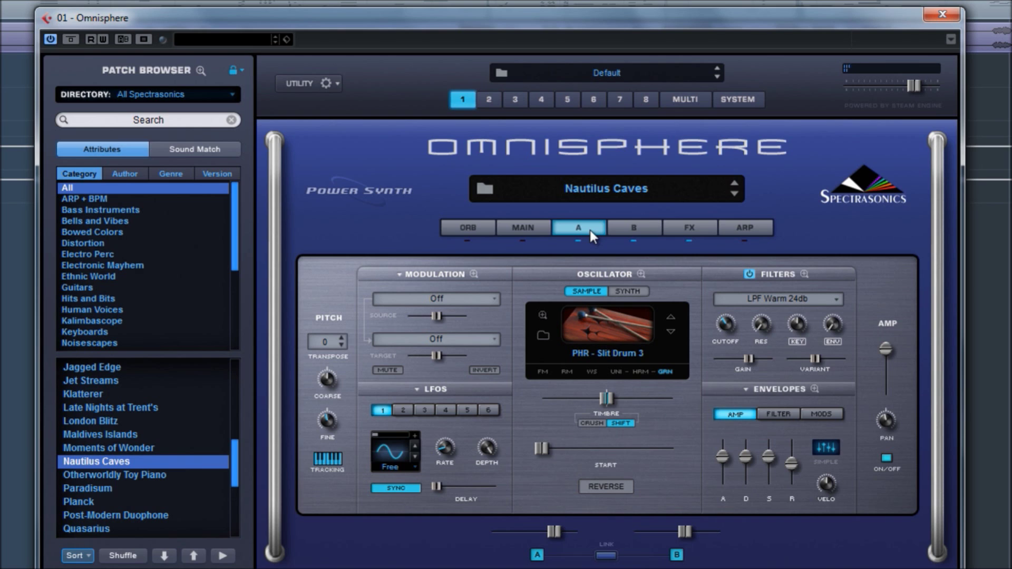
{"action": "left_click", "coordinate": [614, 230]}
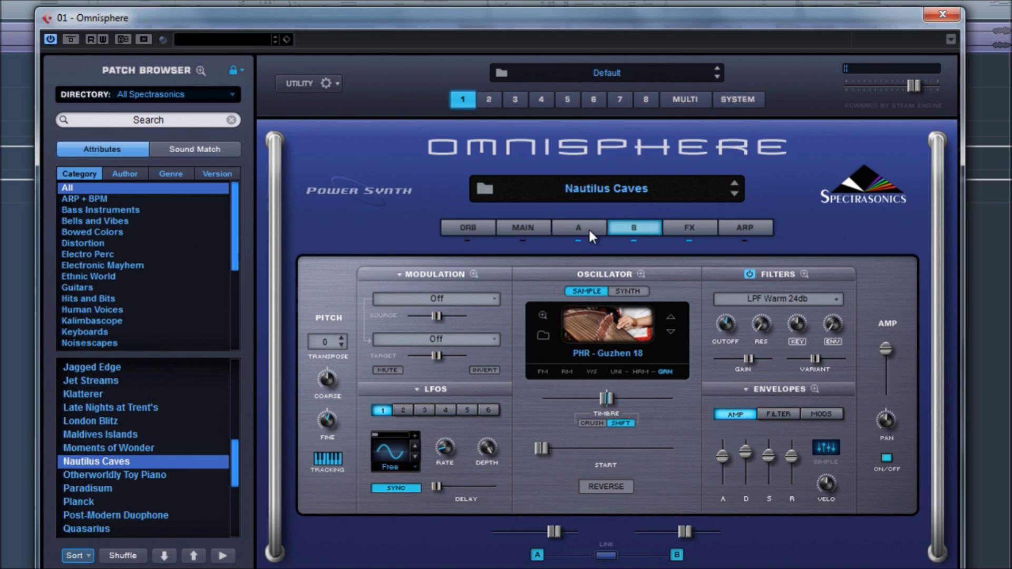
{"action": "left_click", "coordinate": [588, 228]}
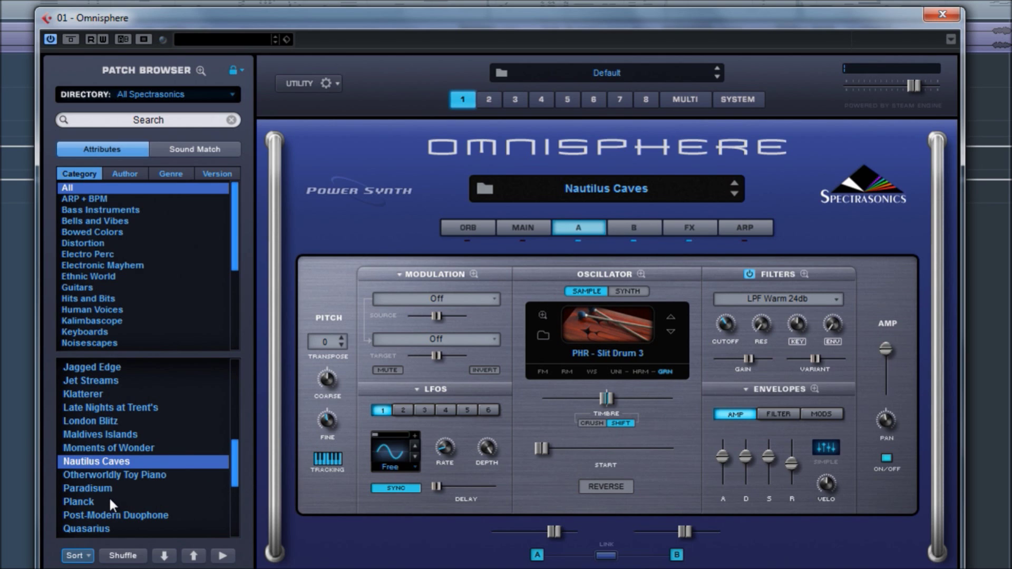
Load the Post-Modern Duophone patch and compare the synth oscillators of its layers A and B.
{"action": "left_click", "coordinate": [135, 515]}
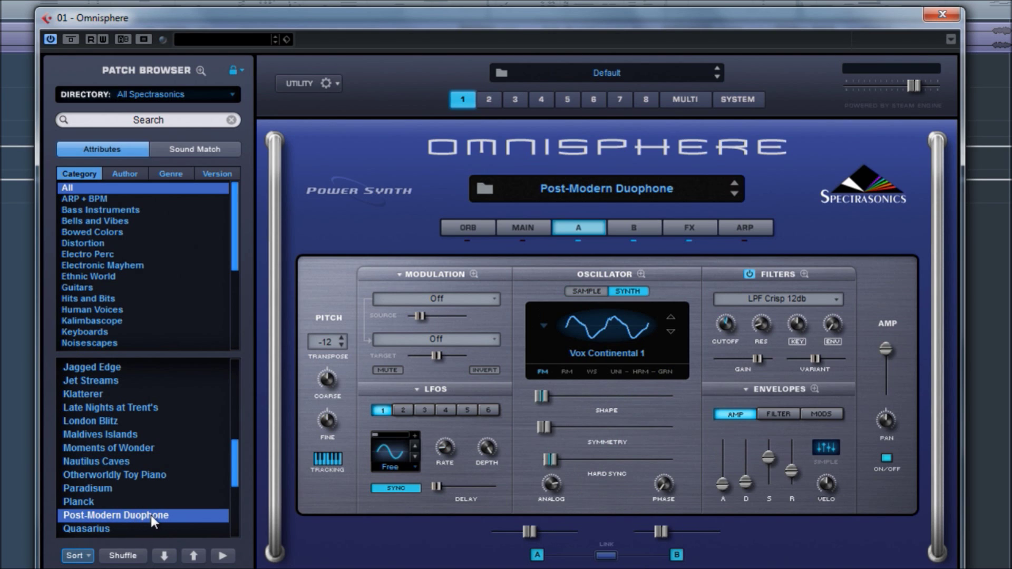
{"action": "left_click", "coordinate": [634, 232]}
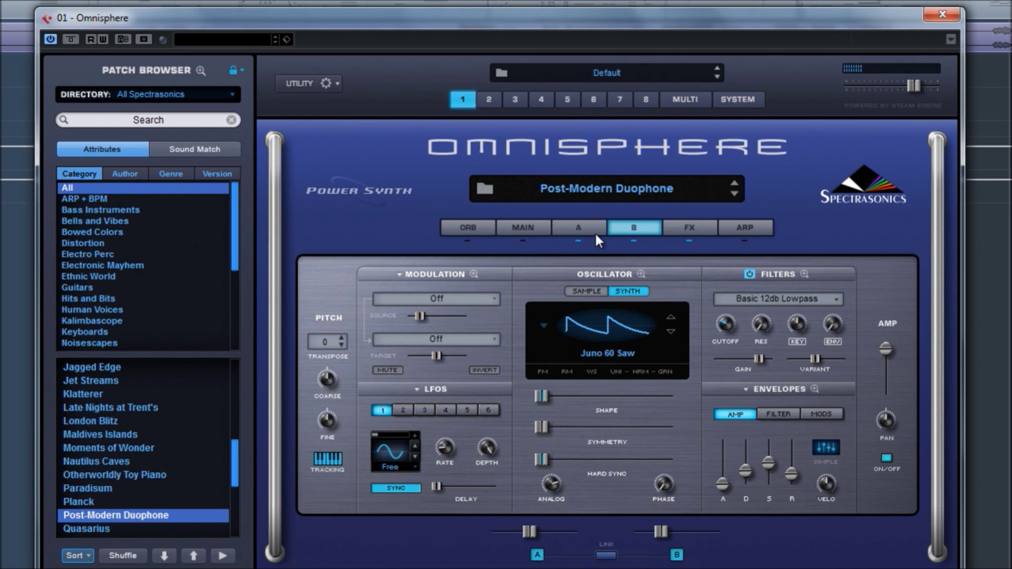
{"action": "left_click", "coordinate": [593, 230]}
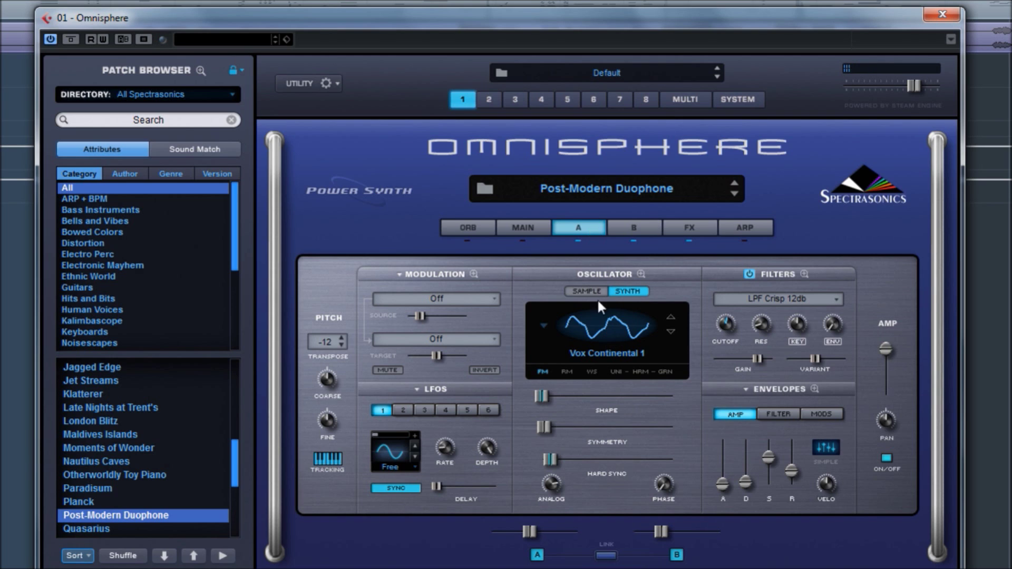
{"action": "left_click", "coordinate": [630, 232]}
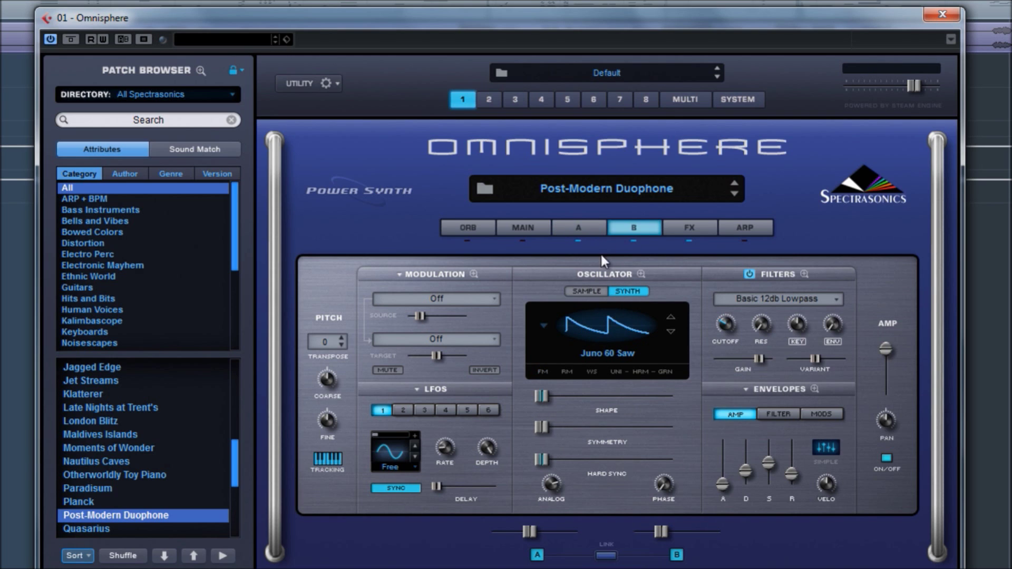
{"action": "left_click", "coordinate": [588, 231]}
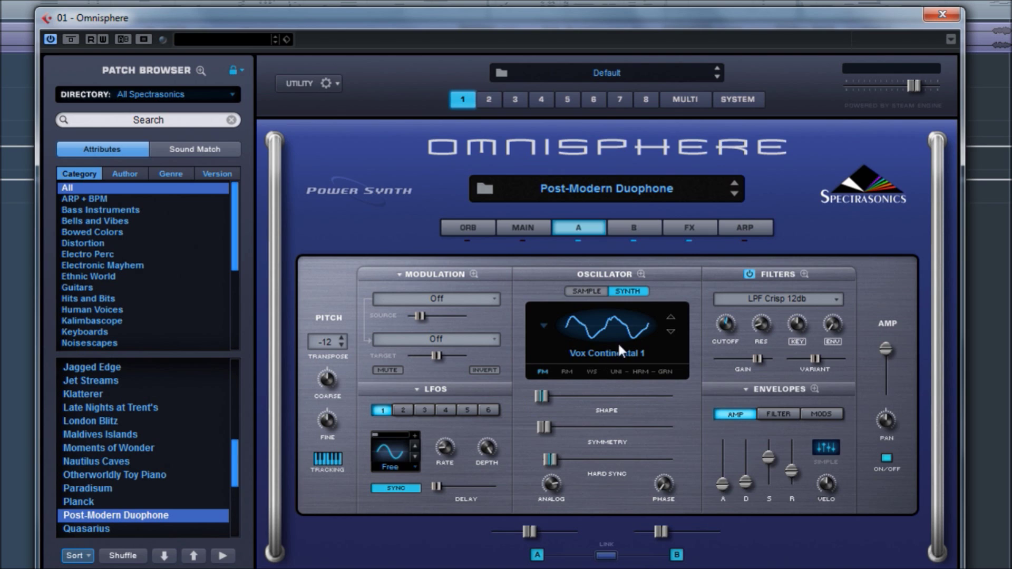
Load the Rampart patch, read its notes and view its layer A.
{"action": "left_click_drag", "start_coordinate": [235, 459], "coordinate": [237, 478]}
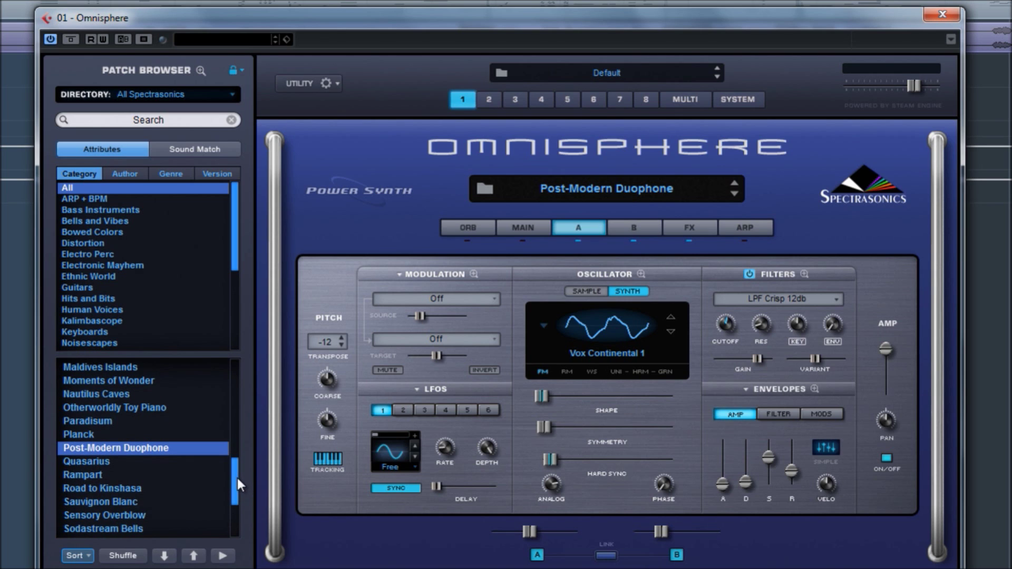
{"action": "left_click", "coordinate": [99, 476]}
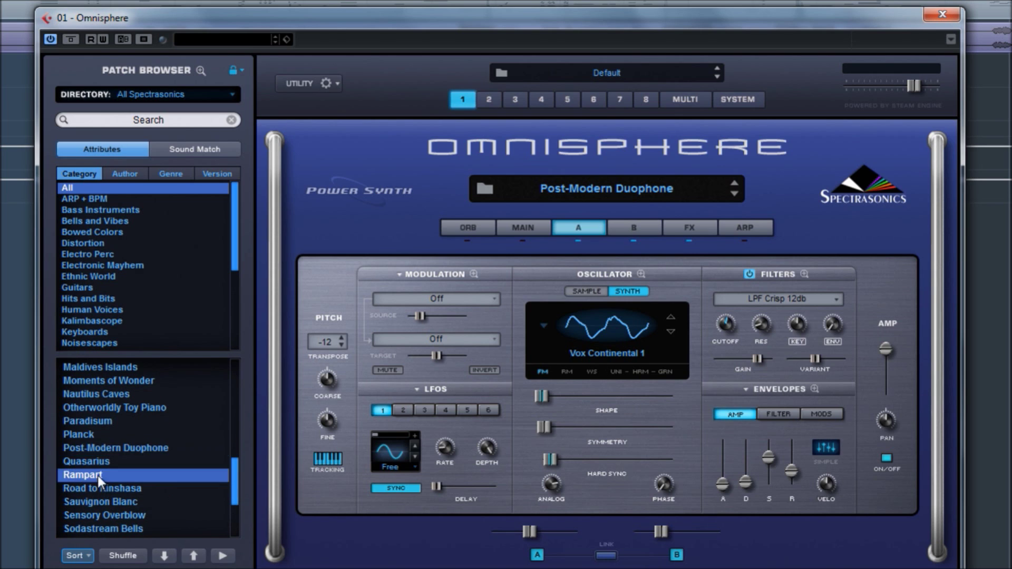
{"action": "left_click", "coordinate": [515, 227]}
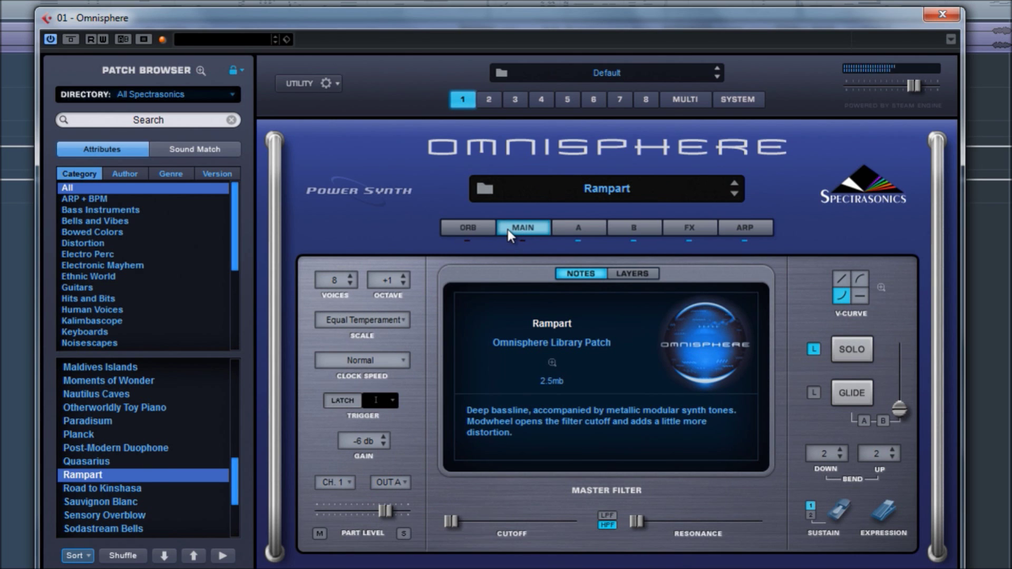
{"action": "left_click", "coordinate": [590, 224]}
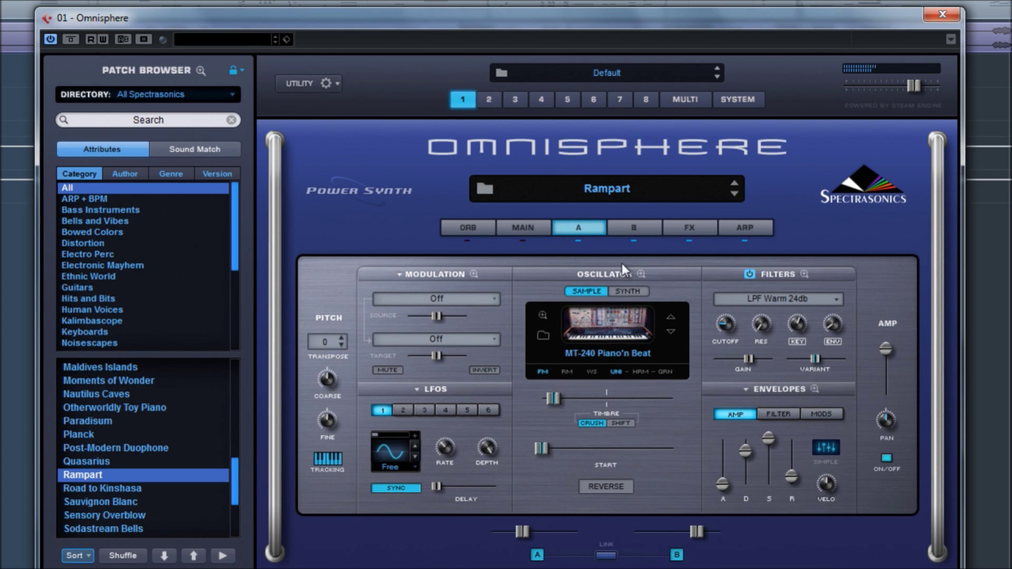
Compare the oscillator and filter settings of the Rampart patch's layers B and A.
{"action": "left_click", "coordinate": [633, 228]}
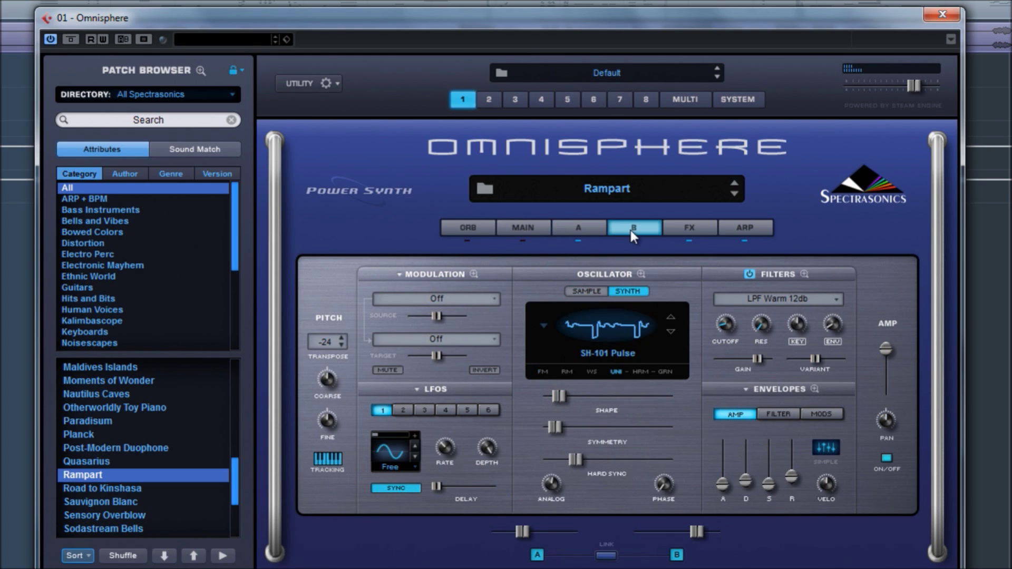
{"action": "left_click", "coordinate": [573, 232]}
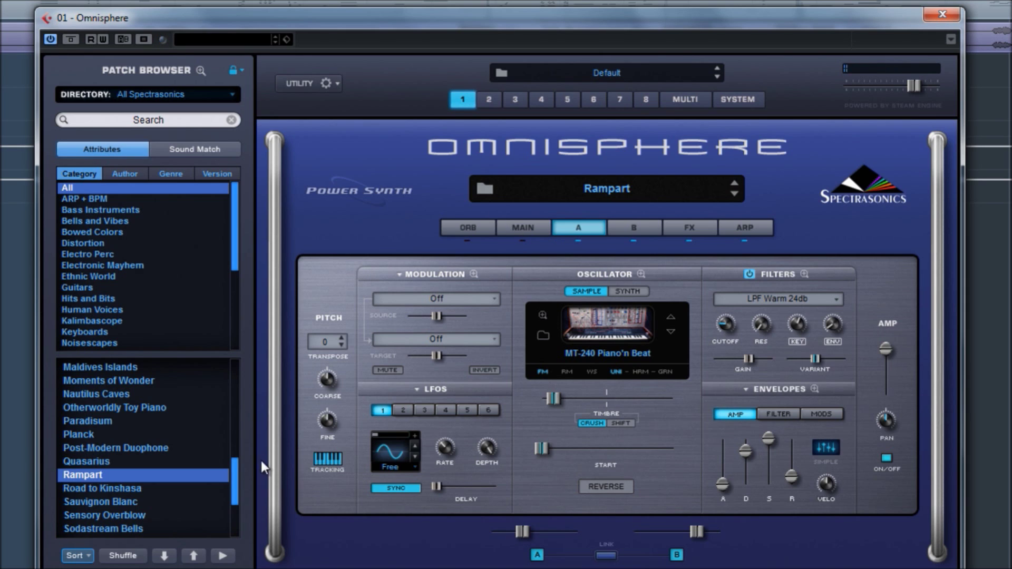
Load the Sensory Overblow patch, read its notes, and view its arpeggiator and the synth oscillators of layers B and A.
{"action": "left_click_drag", "start_coordinate": [236, 465], "coordinate": [236, 475]}
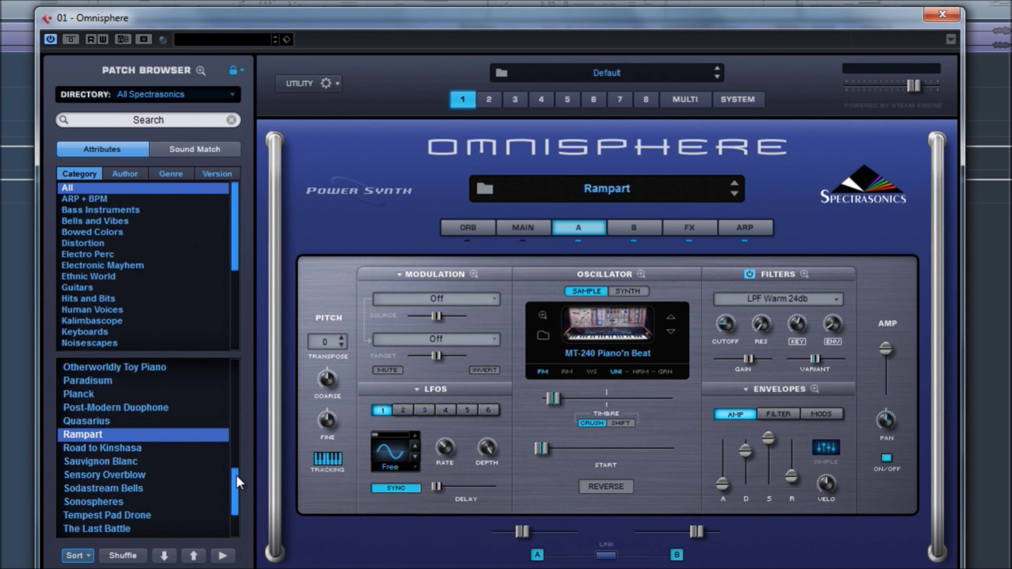
{"action": "left_click", "coordinate": [137, 473]}
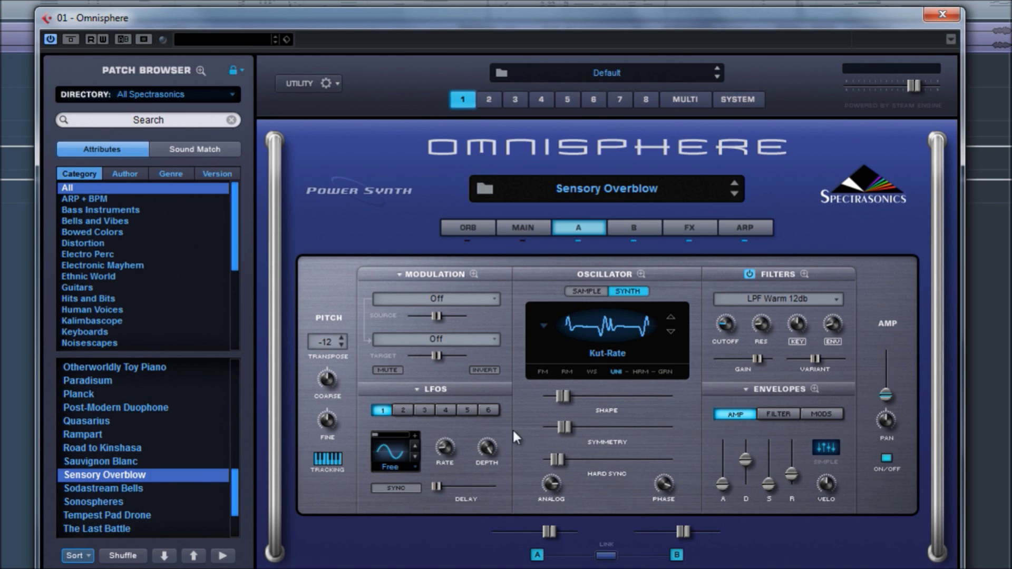
{"action": "left_click", "coordinate": [536, 232]}
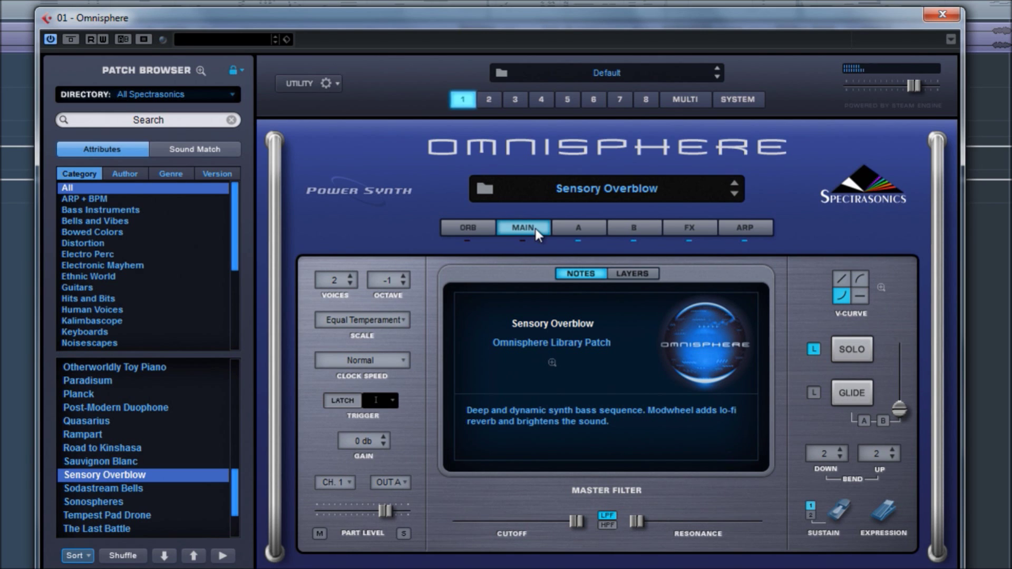
{"action": "left_click", "coordinate": [766, 229]}
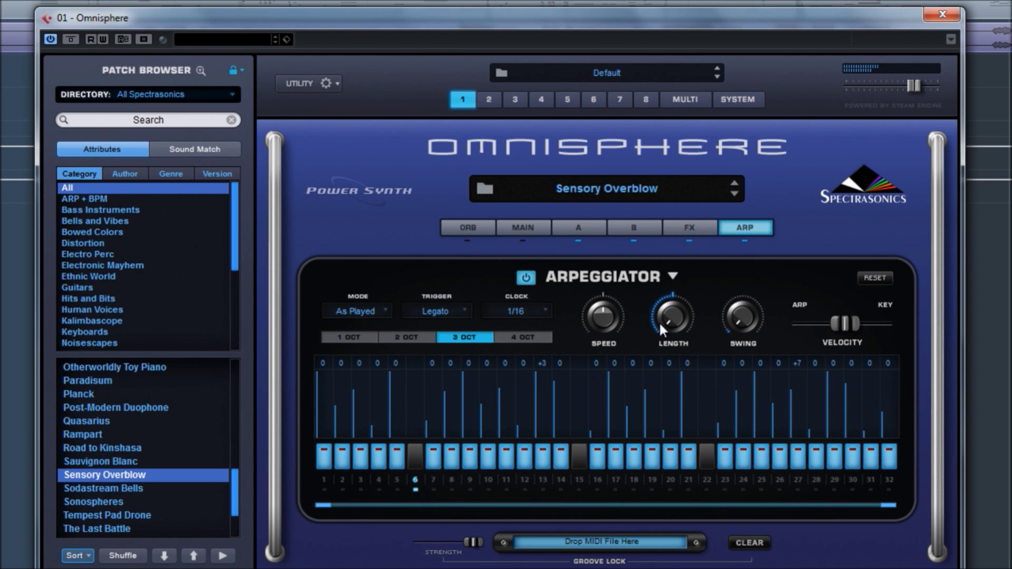
{"action": "left_click", "coordinate": [613, 226]}
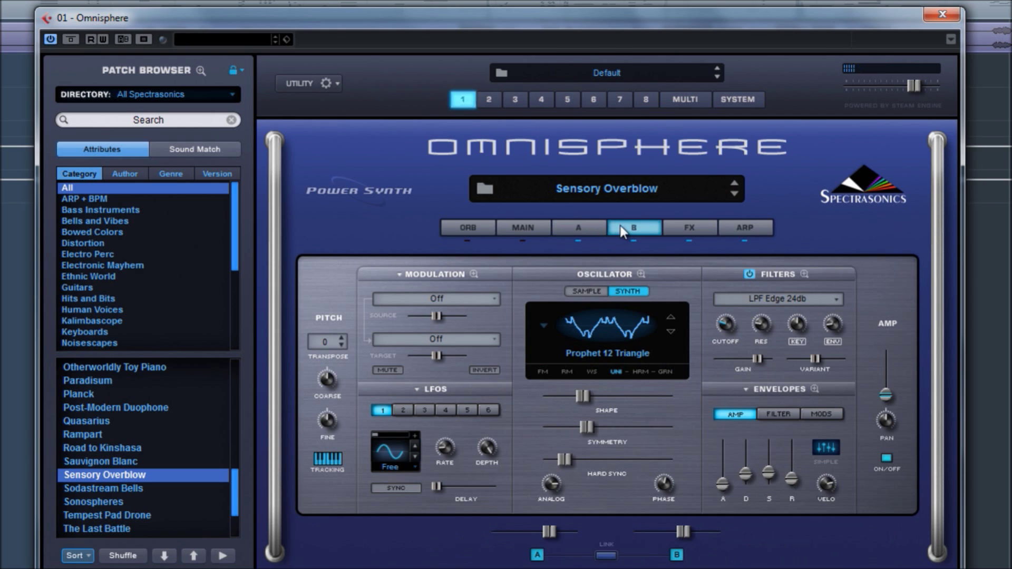
{"action": "left_click", "coordinate": [595, 228]}
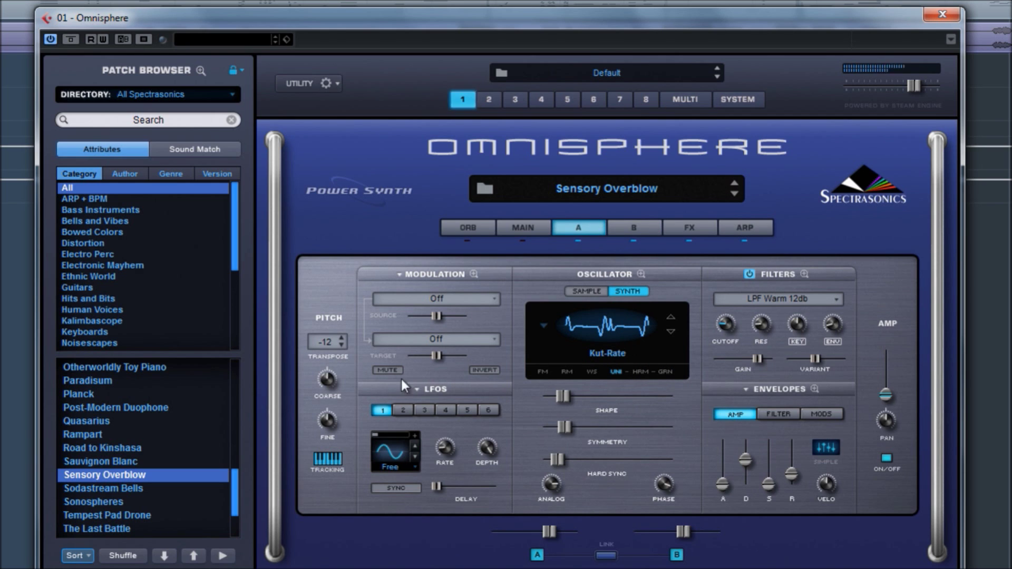
Browse the waveform choices for layer A's synth oscillator, including the Classic Waveforms group, and close the list without choosing one.
{"action": "left_click", "coordinate": [618, 331]}
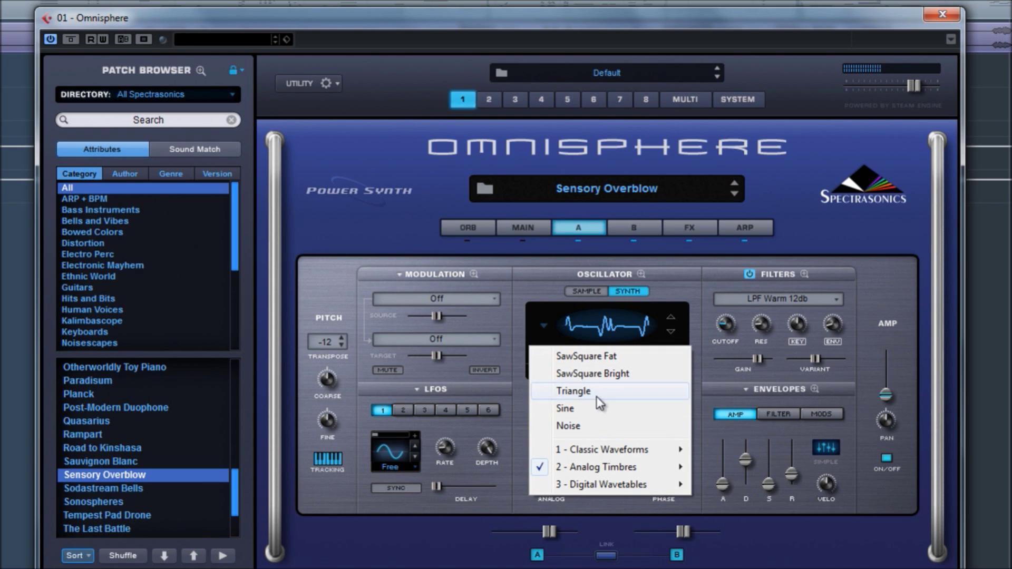
{"action": "mouse_move", "coordinate": [600, 453]}
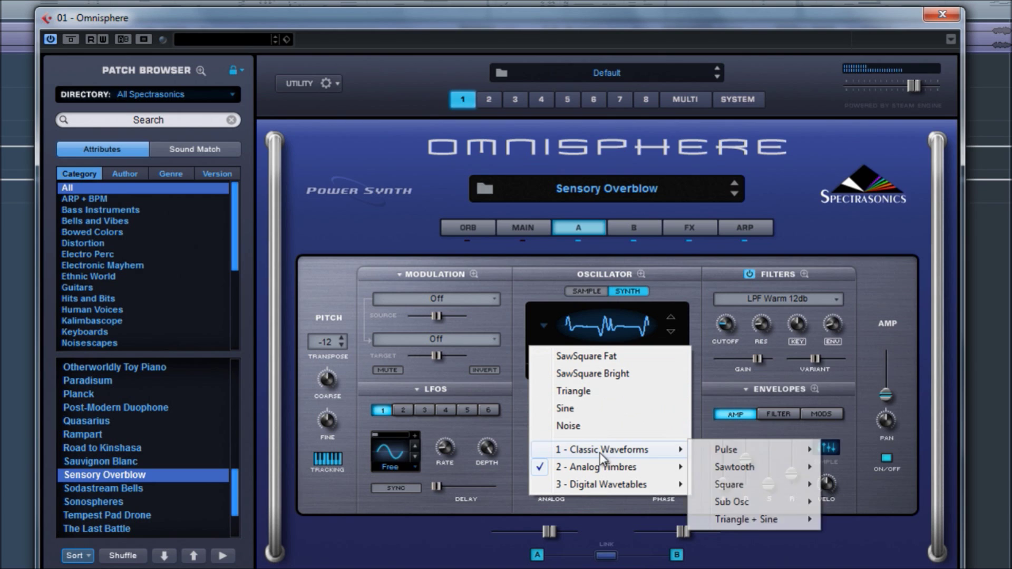
{"action": "mouse_move", "coordinate": [731, 469]}
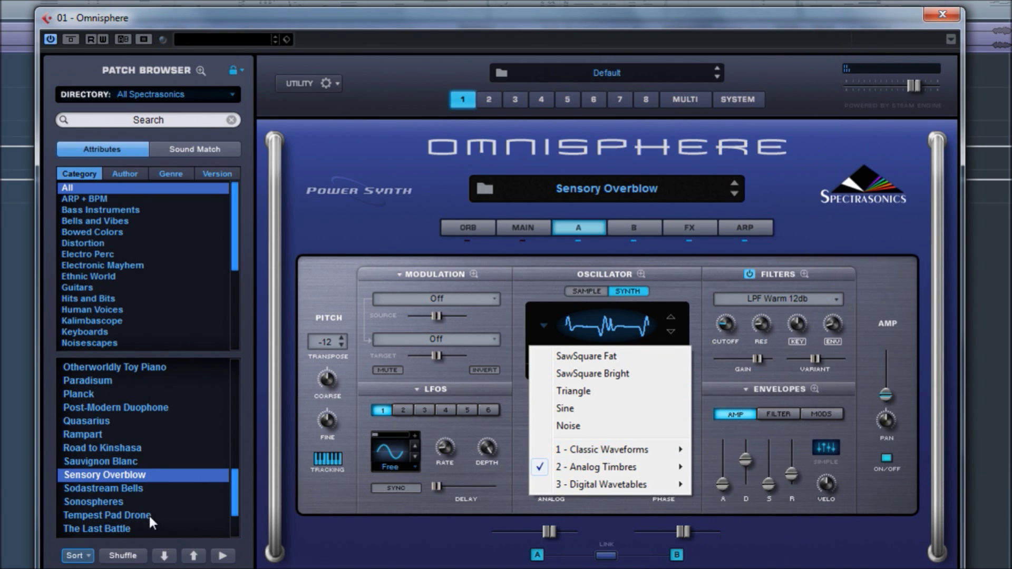
{"action": "left_click", "coordinate": [118, 504]}
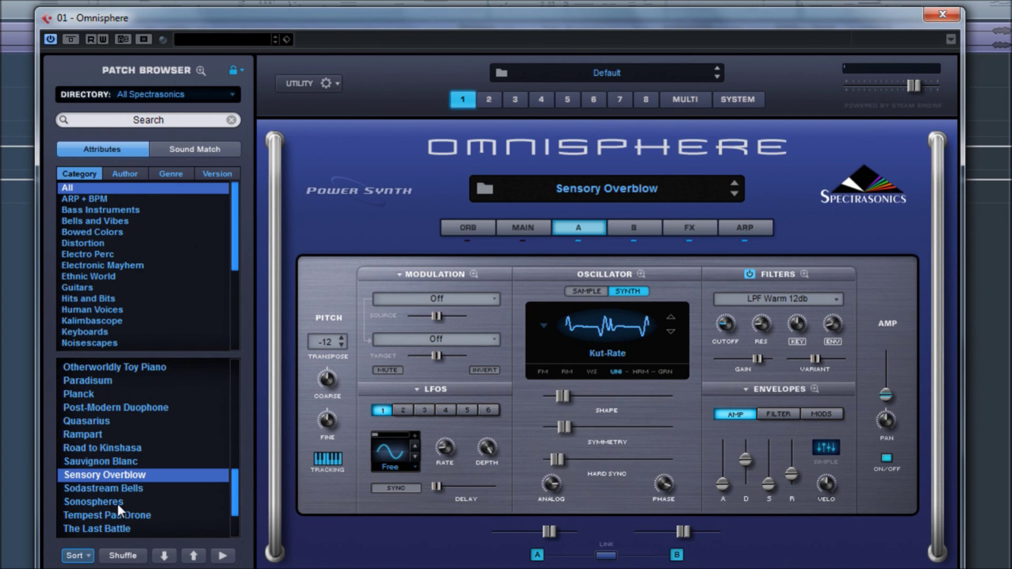
Load the Sonospheres patch and read its notes.
{"action": "left_click", "coordinate": [118, 503]}
{"action": "left_click", "coordinate": [527, 232]}
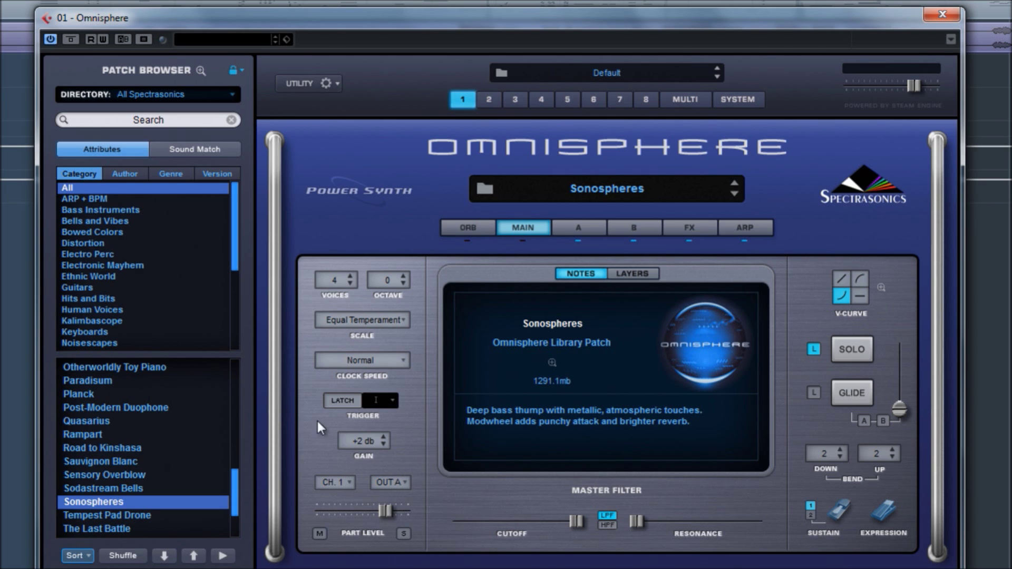
Load The Last Battle patch and compare the soundsources of layers A and B, ending on the patch notes.
{"action": "left_click_drag", "start_coordinate": [231, 477], "coordinate": [232, 504]}
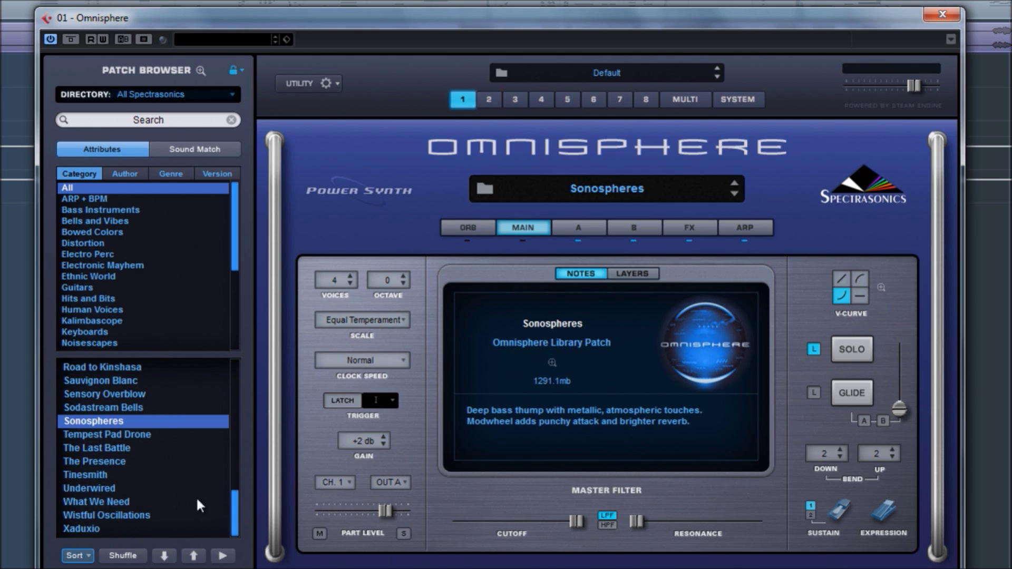
{"action": "left_click", "coordinate": [121, 447]}
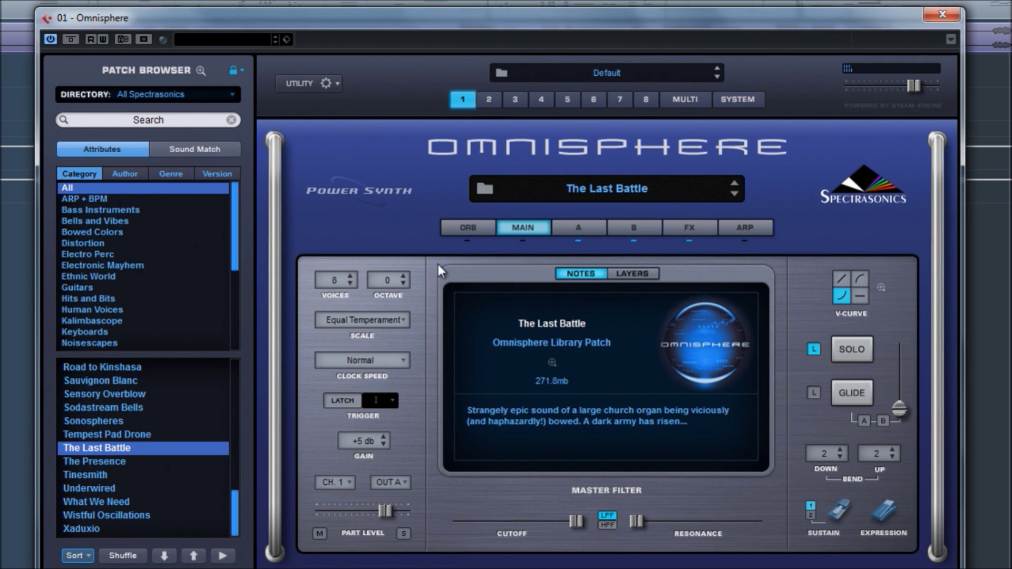
{"action": "left_click", "coordinate": [578, 230]}
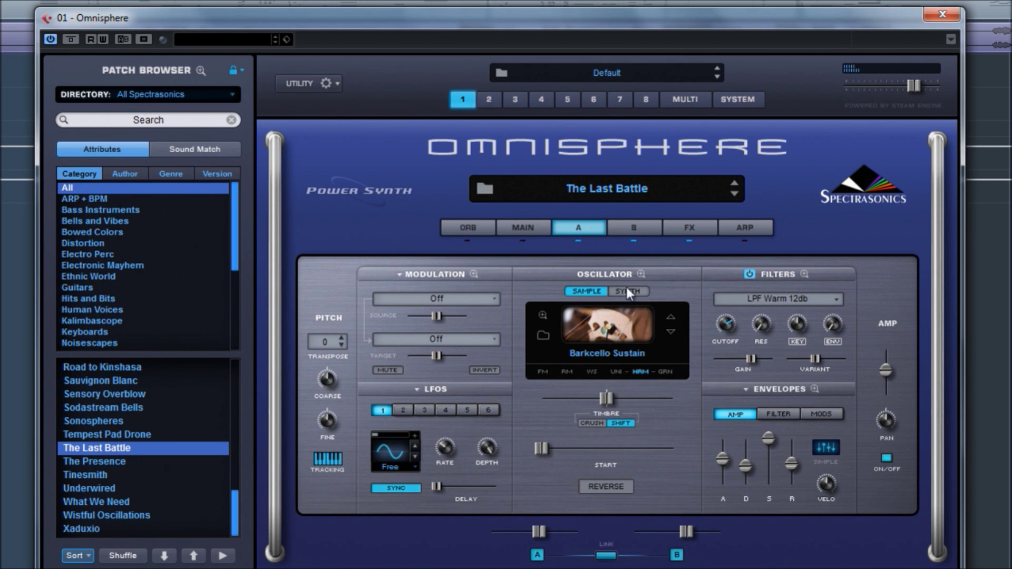
{"action": "left_click", "coordinate": [634, 232]}
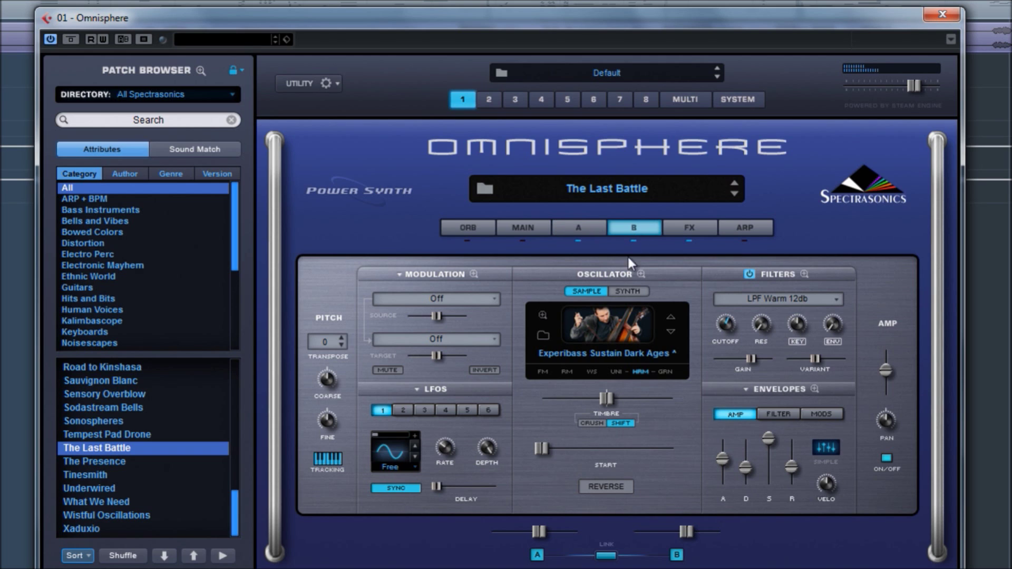
{"action": "left_click", "coordinate": [580, 234]}
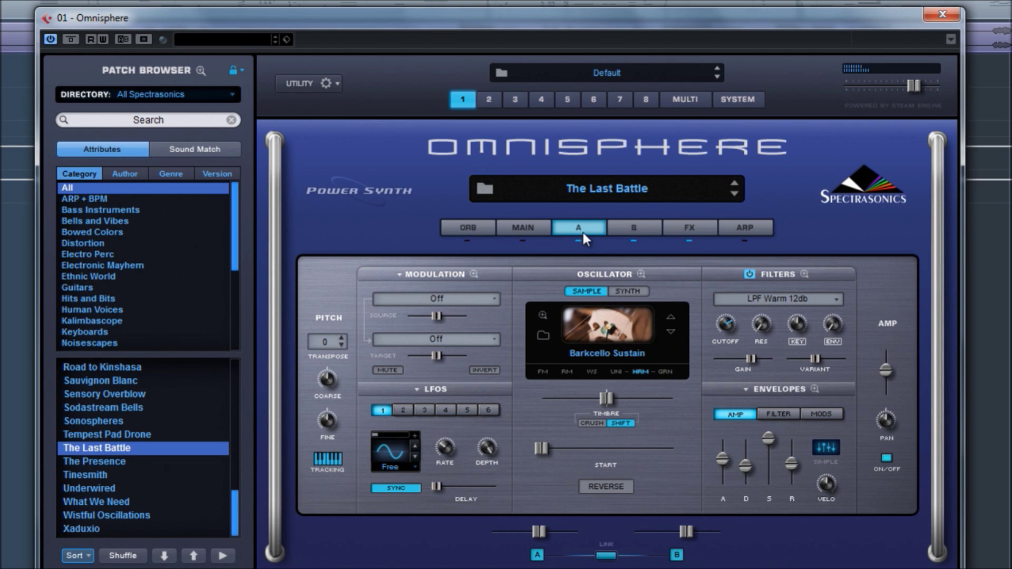
{"action": "left_click", "coordinate": [543, 228]}
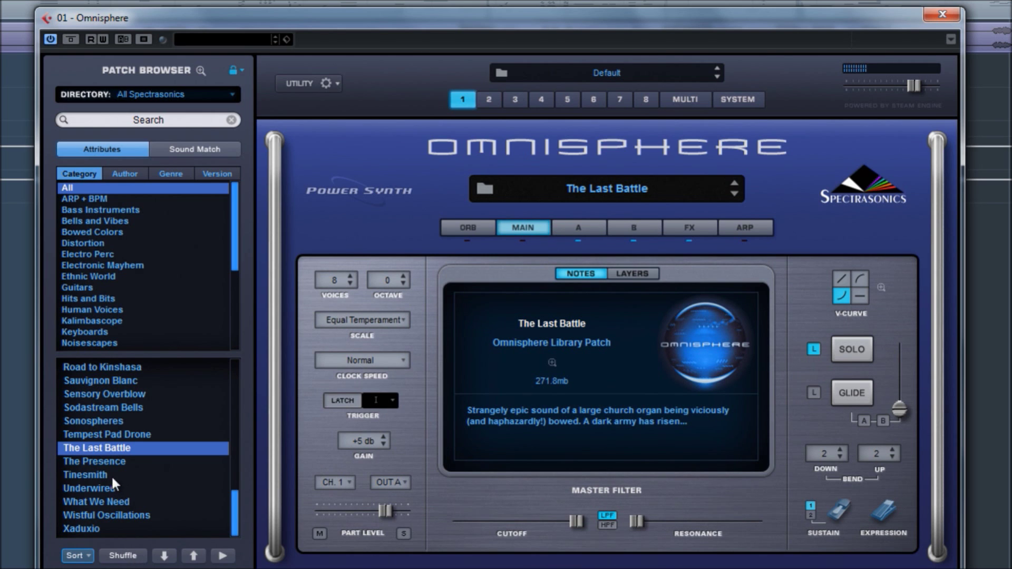
Load the Underwired patch and view the soundsources of layers A and B, ending on the patch notes.
{"action": "left_click", "coordinate": [103, 489]}
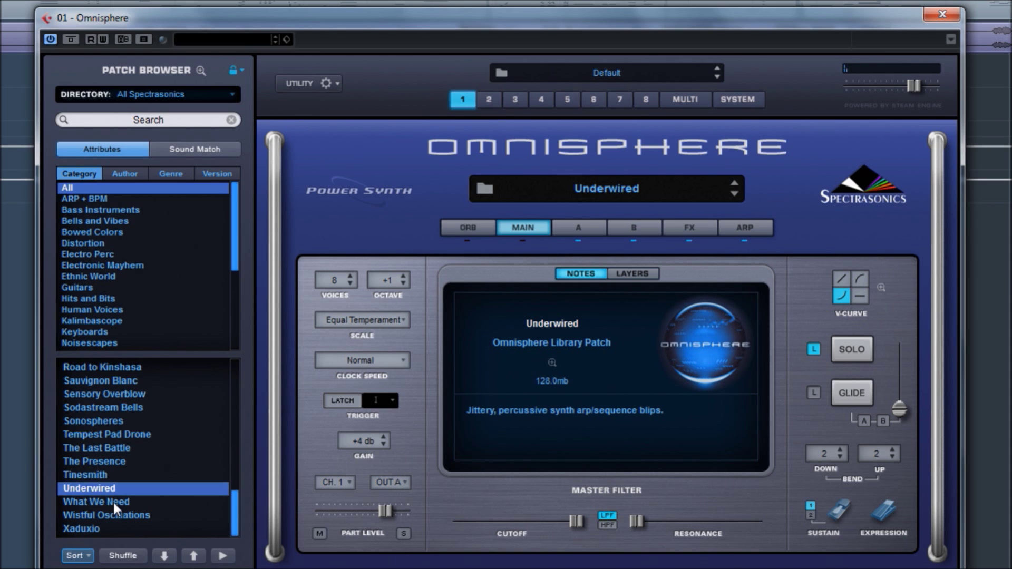
{"action": "left_click", "coordinate": [596, 227]}
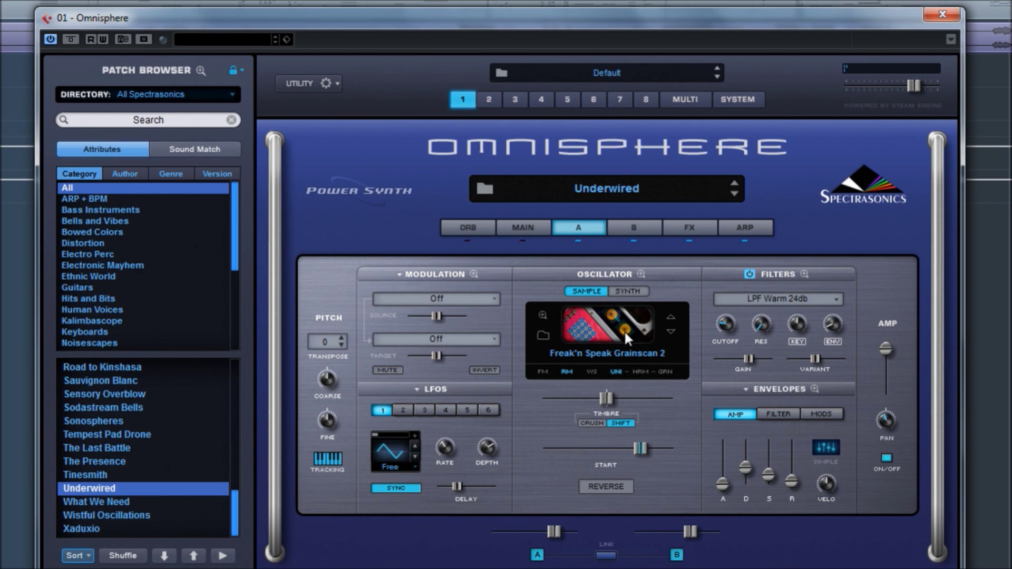
{"action": "left_click", "coordinate": [635, 228]}
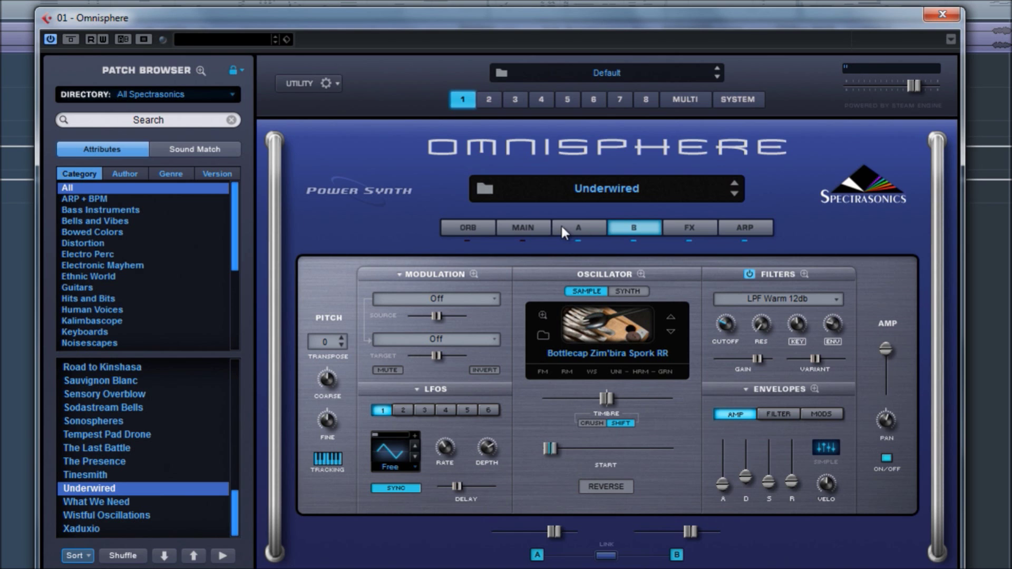
{"action": "left_click", "coordinate": [523, 228]}
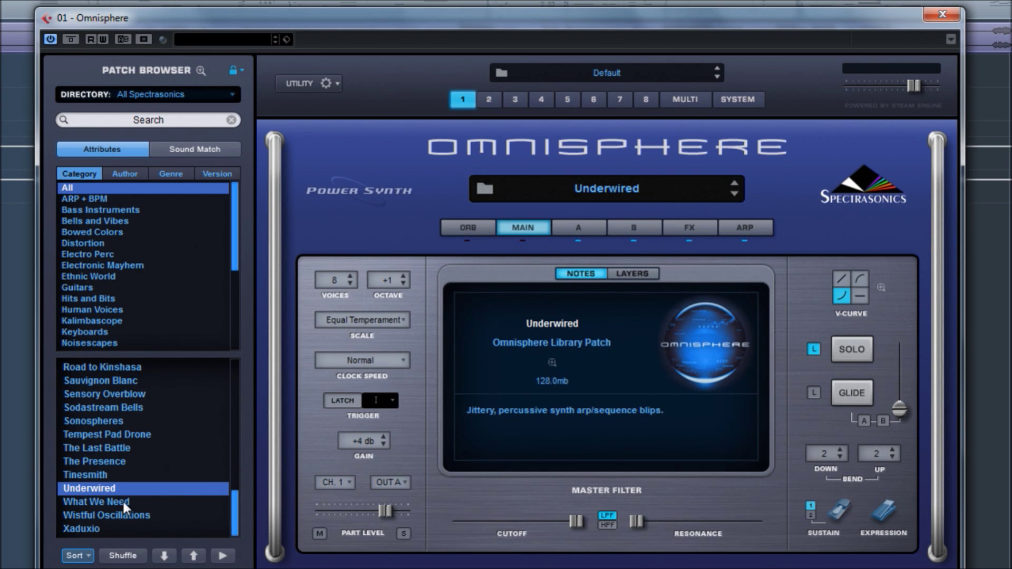
Load the What We Need patch, read its notes and compare the soundsources of layers A and B.
{"action": "left_click", "coordinate": [154, 504]}
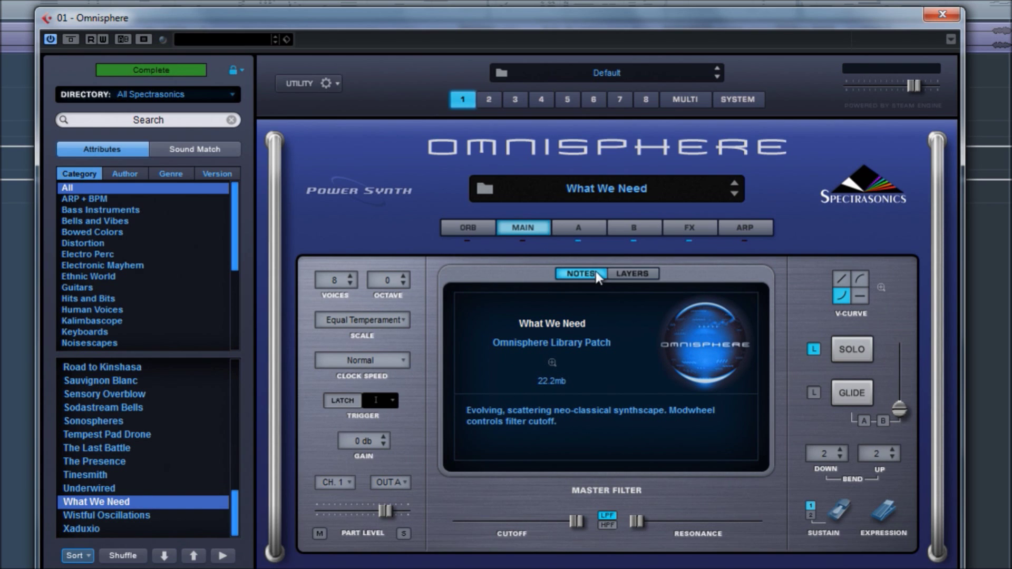
{"action": "left_click", "coordinate": [583, 233]}
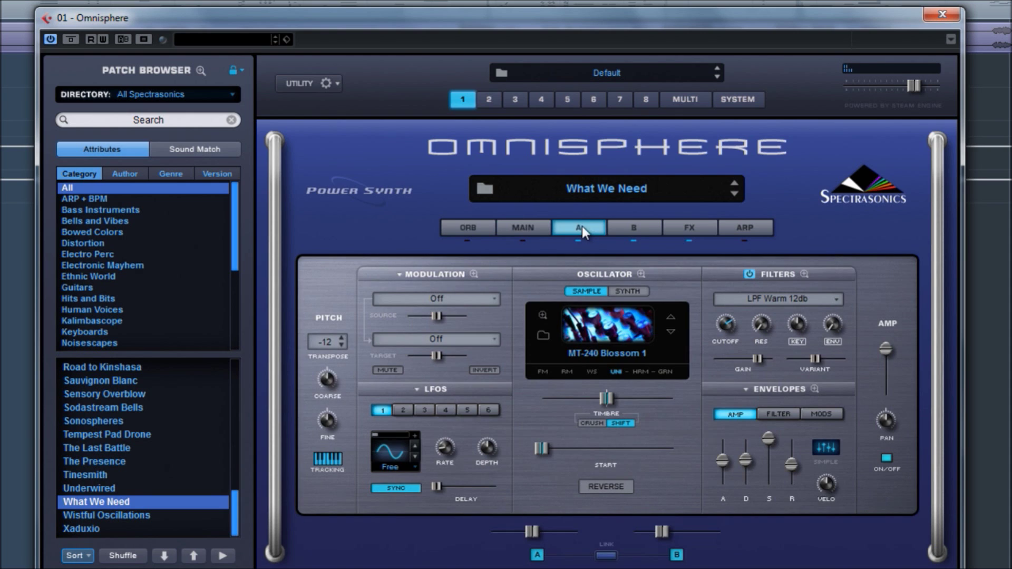
{"action": "left_click", "coordinate": [632, 235]}
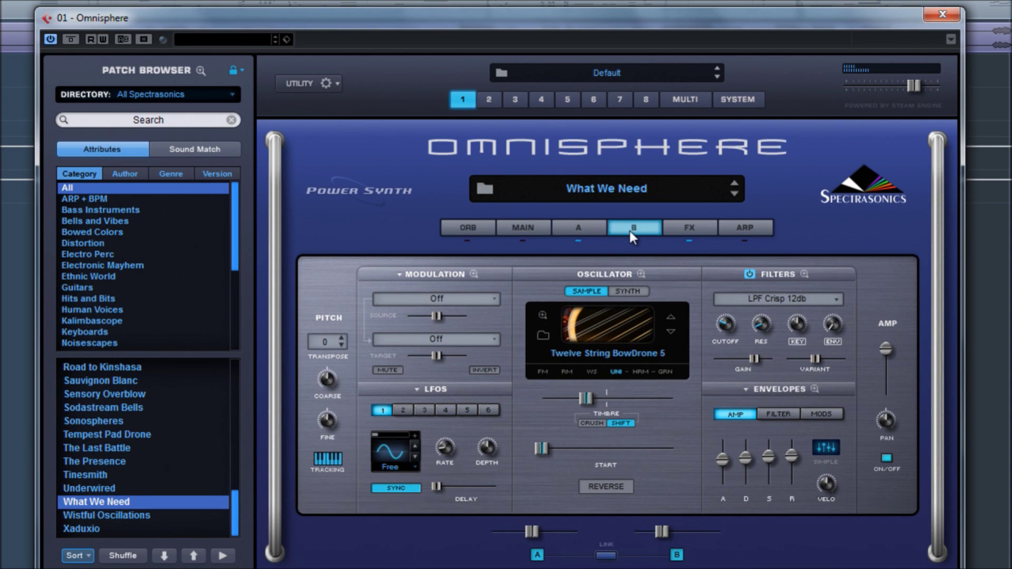
Examine What We Need's layer B, common, aux and layer A effects racks, ending on the patch notes.
{"action": "left_click", "coordinate": [696, 229]}
{"action": "left_click", "coordinate": [620, 265]}
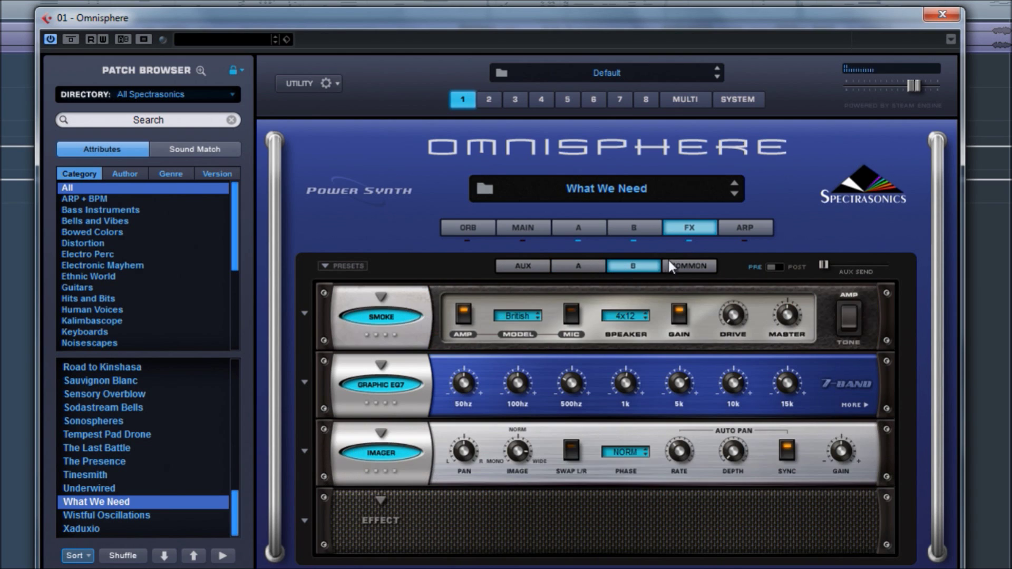
{"action": "left_click", "coordinate": [684, 265]}
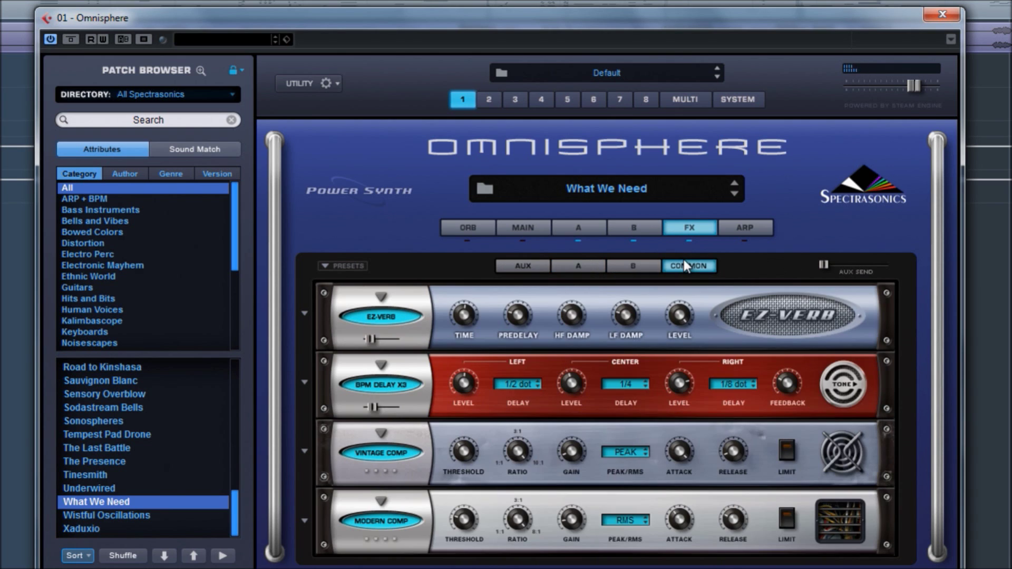
{"action": "left_click", "coordinate": [519, 269]}
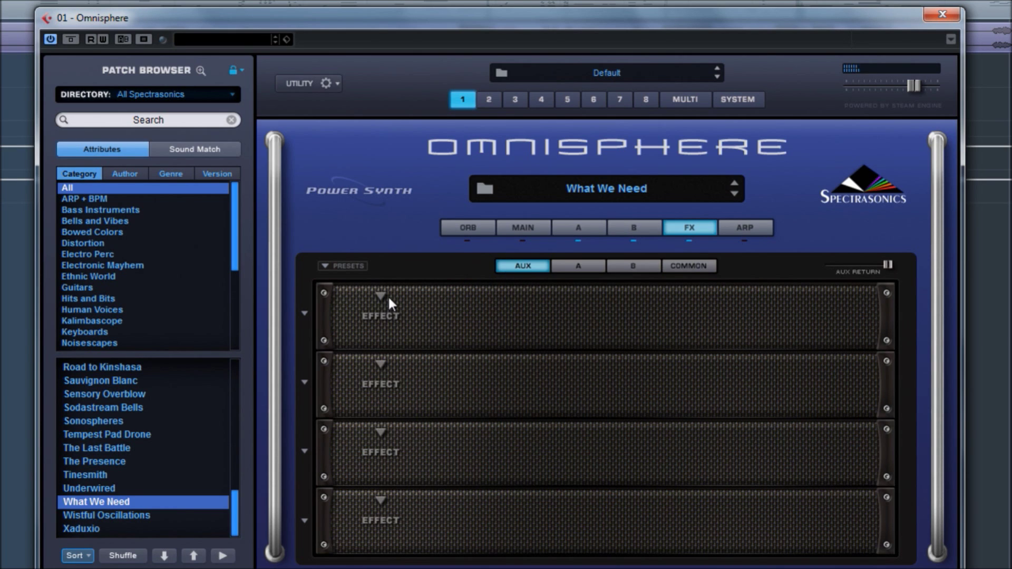
{"action": "left_click", "coordinate": [577, 268]}
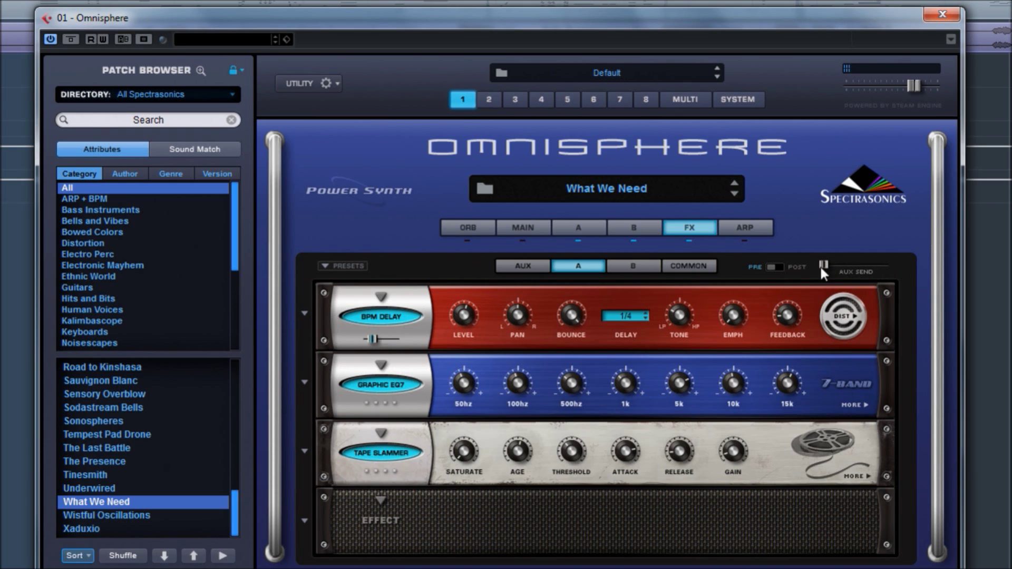
{"action": "left_click", "coordinate": [689, 265]}
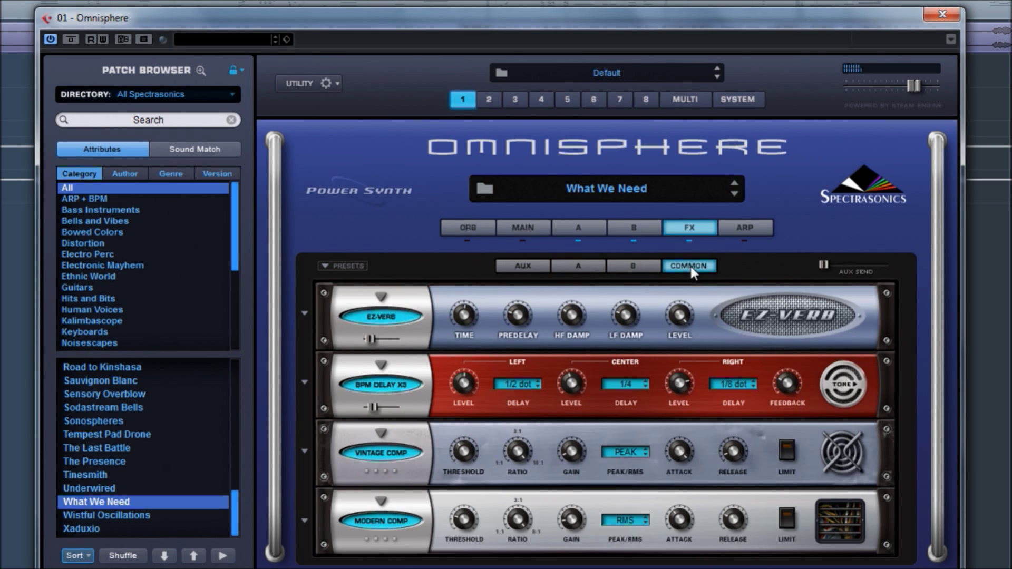
{"action": "left_click", "coordinate": [537, 227]}
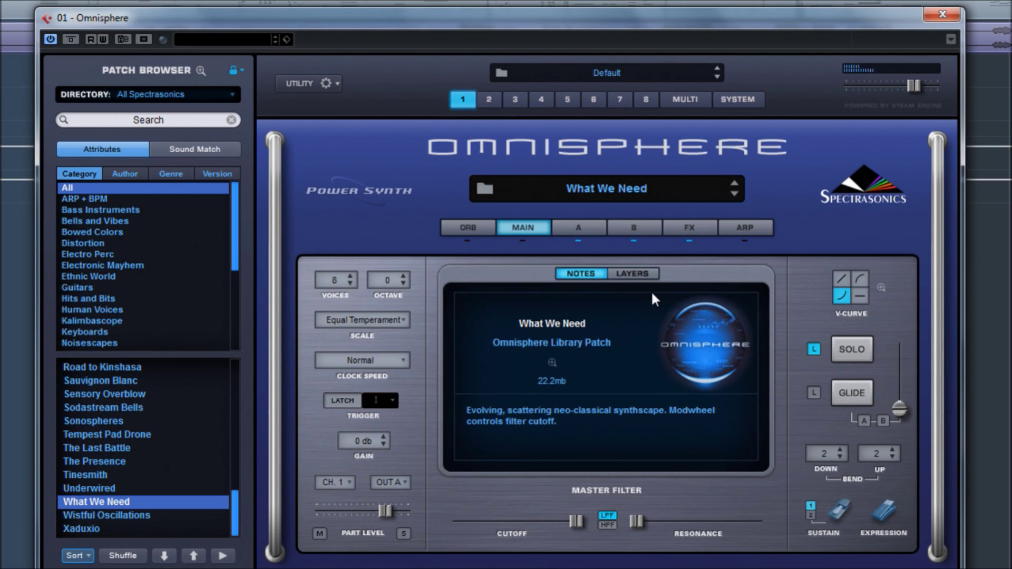
Load the Wistful Oscillations patch, read its notes and compare the soundsources of layers A and B.
{"action": "left_click", "coordinate": [130, 516]}
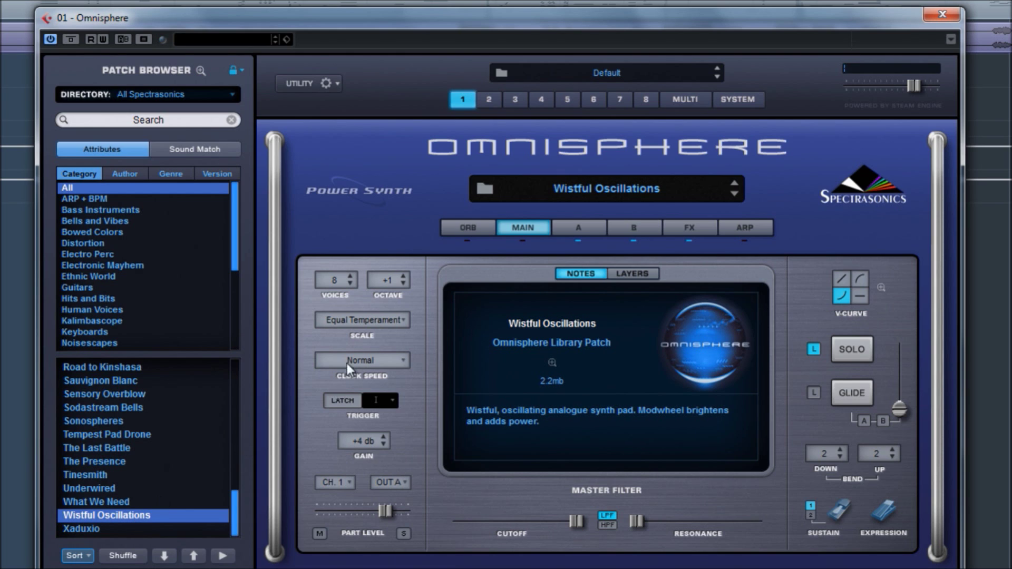
{"action": "left_click", "coordinate": [590, 226]}
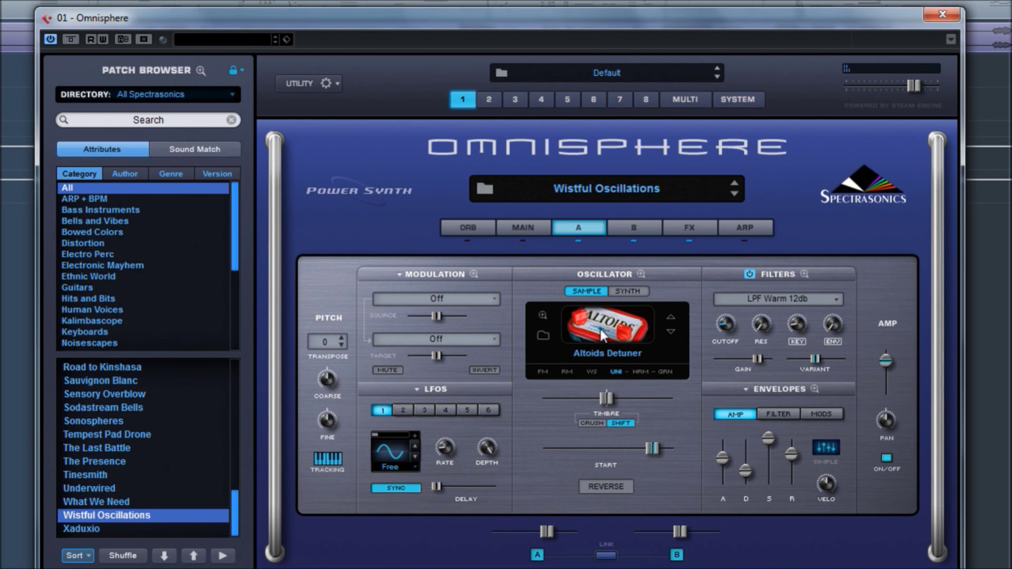
{"action": "left_click", "coordinate": [638, 232]}
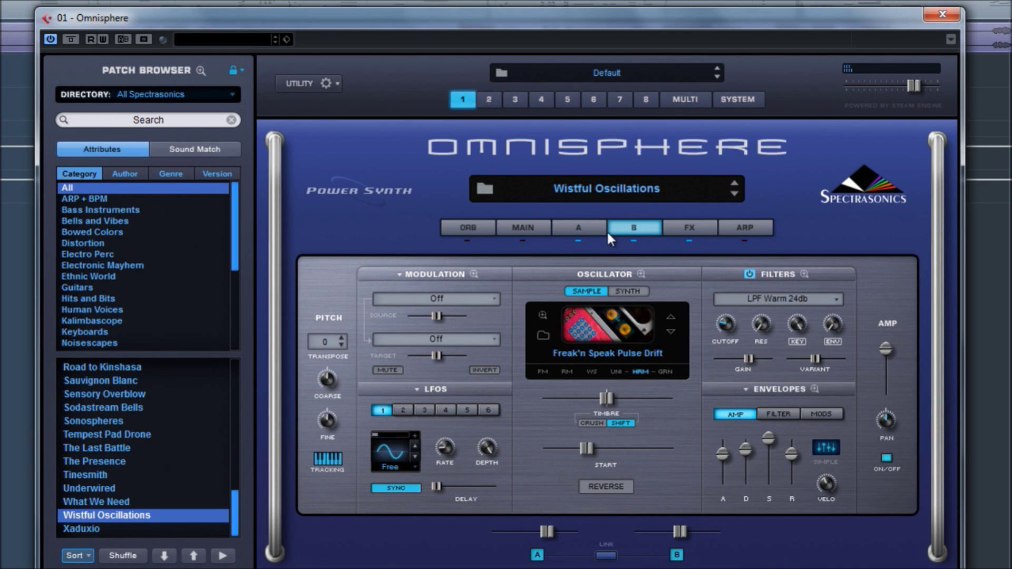
View layer A of Wistful Oscillations, and filter the patch library by the Dance genre.
{"action": "left_click", "coordinate": [586, 236]}
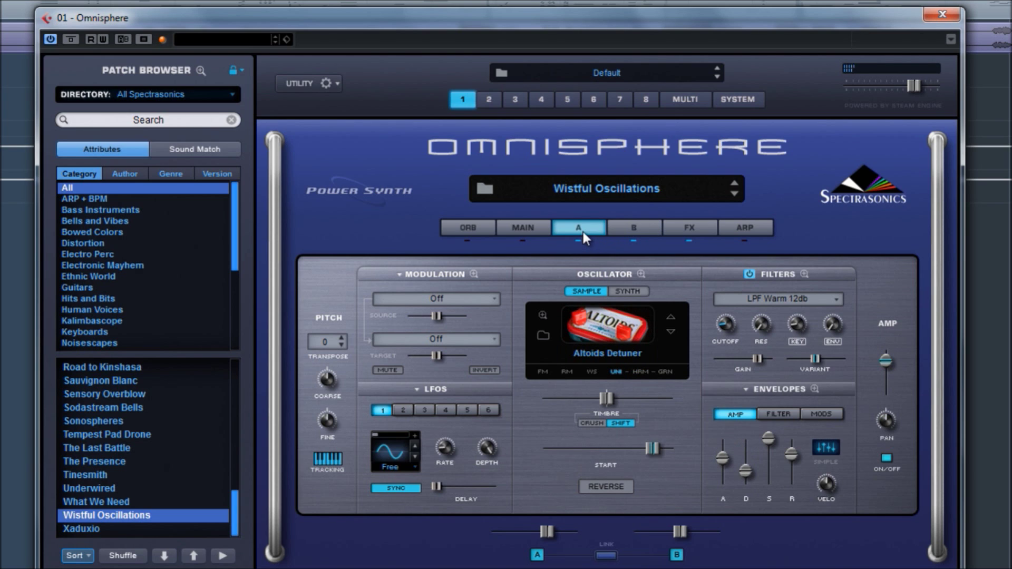
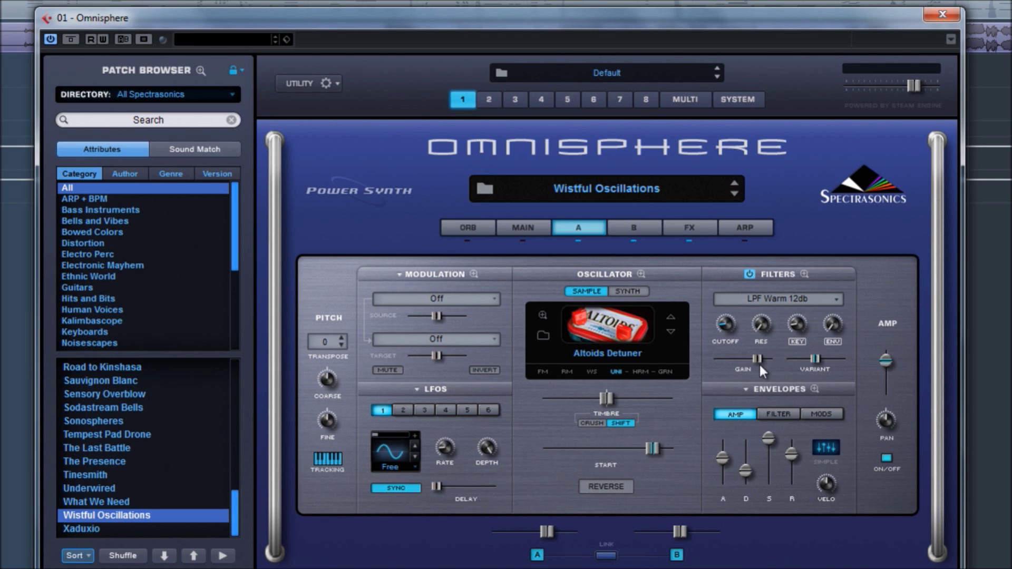
{"action": "left_click", "coordinate": [493, 191]}
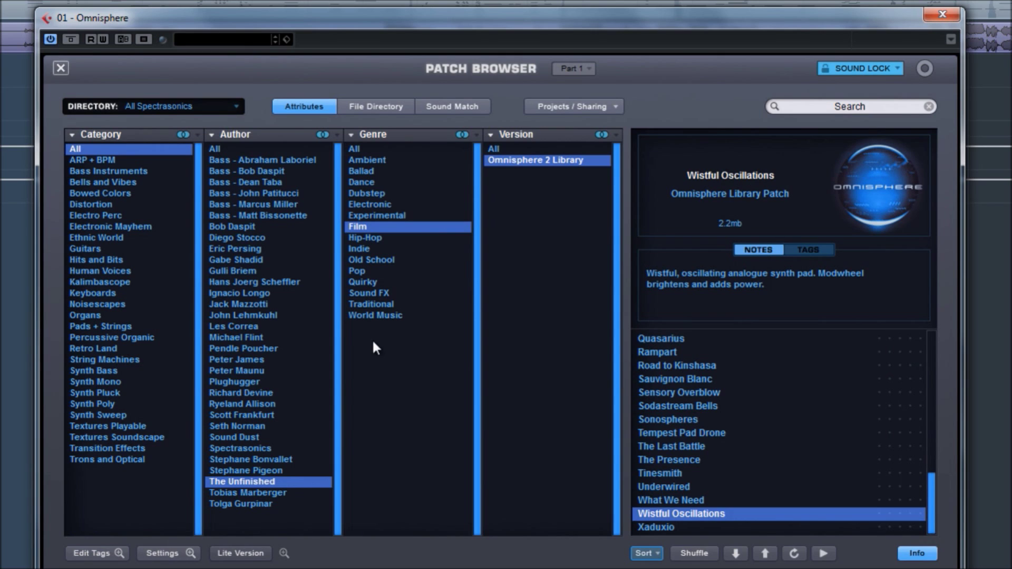
{"action": "left_click", "coordinate": [369, 183]}
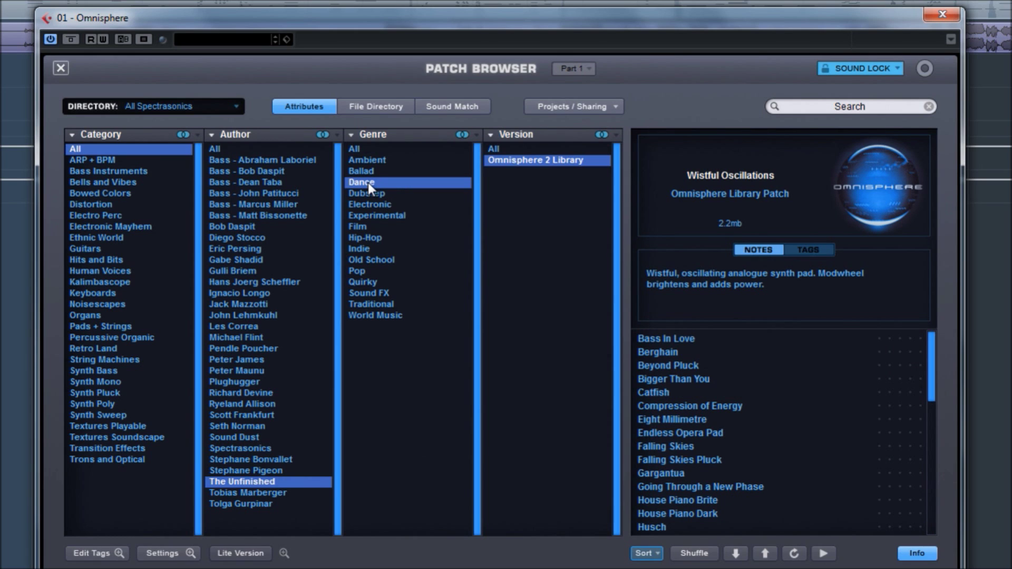
{"action": "left_click", "coordinate": [65, 75]}
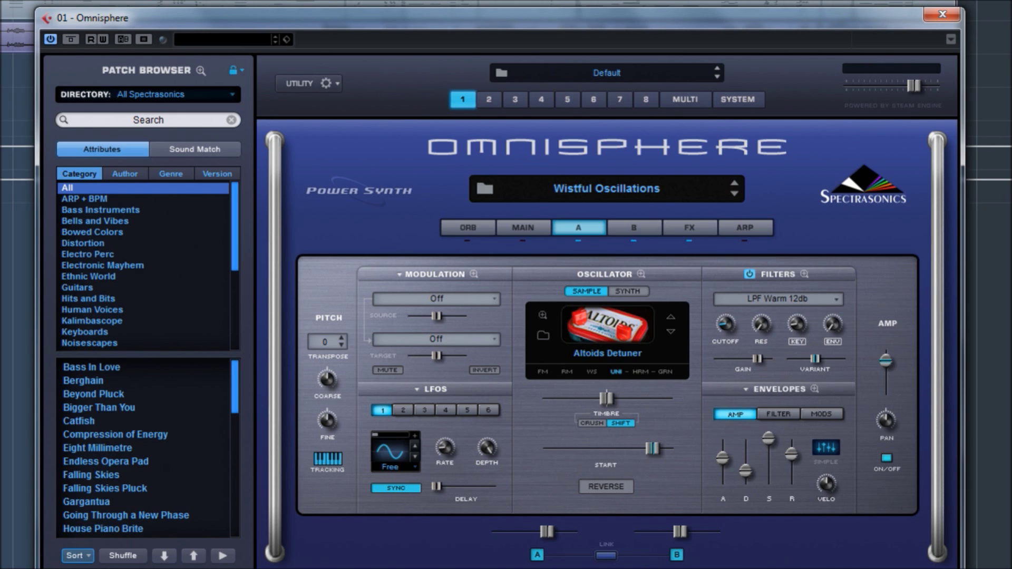
Load the Bass In Love patch and inspect its arpeggiator pattern and layer A oscillator.
{"action": "left_click", "coordinate": [106, 366]}
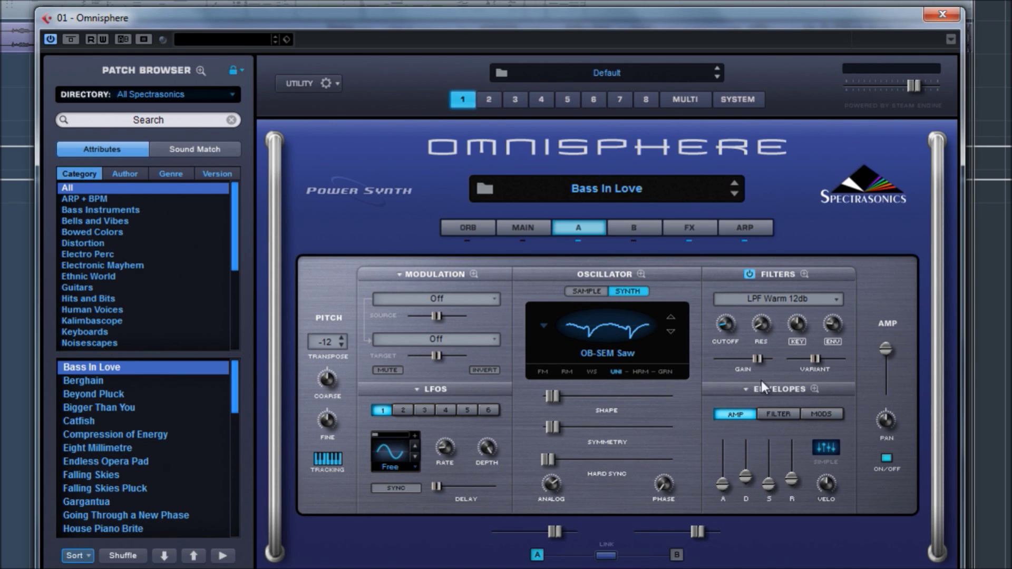
{"action": "left_click", "coordinate": [758, 227]}
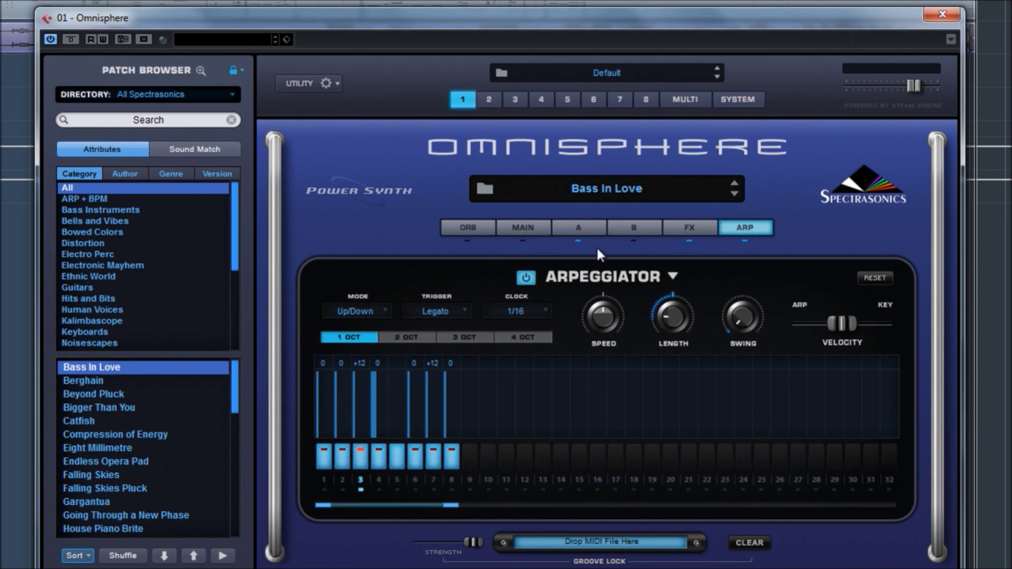
{"action": "left_click", "coordinate": [593, 229]}
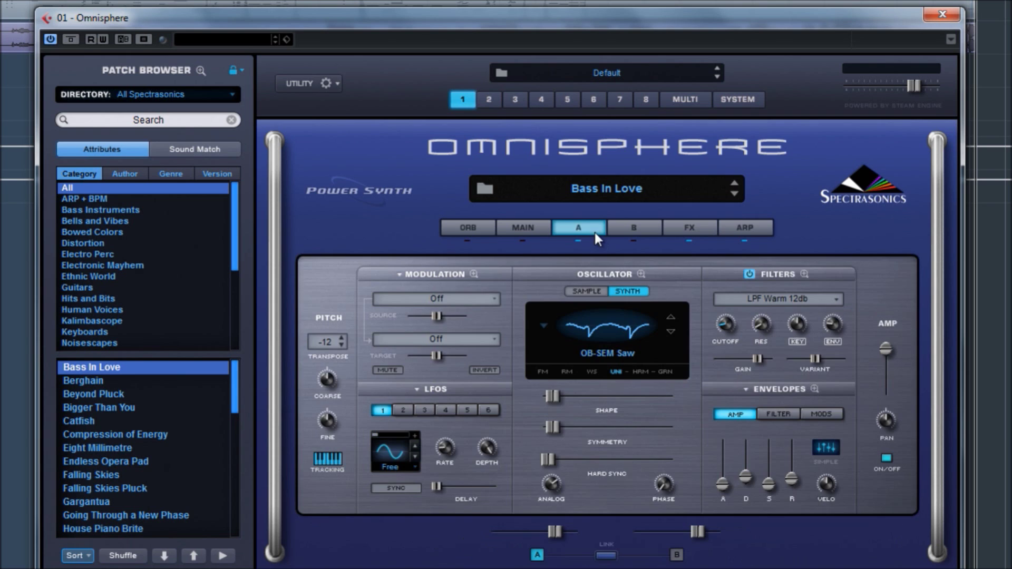
Load the Bigger Than You patch, read its notes, and move on to Compression of Energy.
{"action": "left_click", "coordinate": [133, 407]}
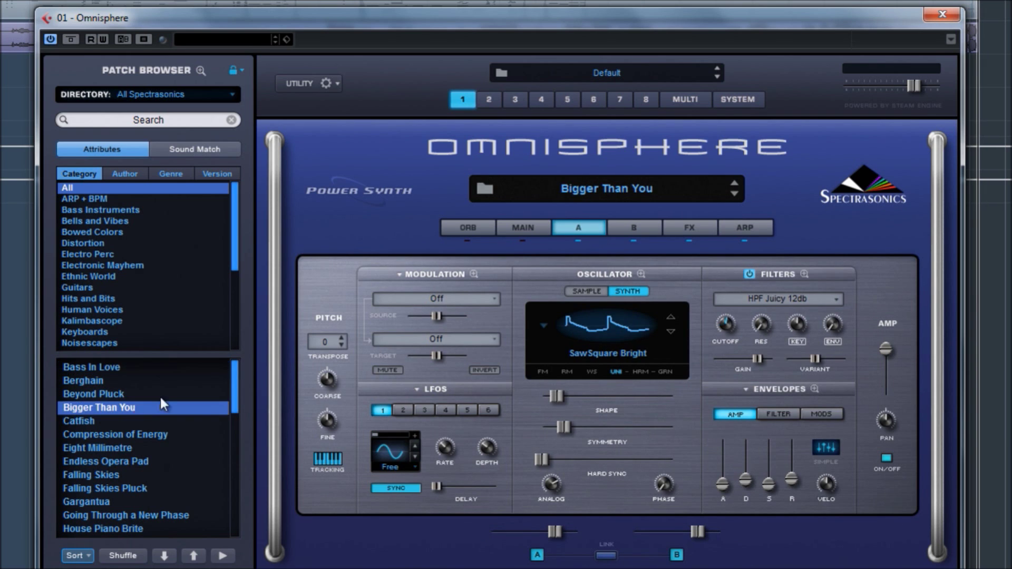
{"action": "left_click", "coordinate": [534, 229]}
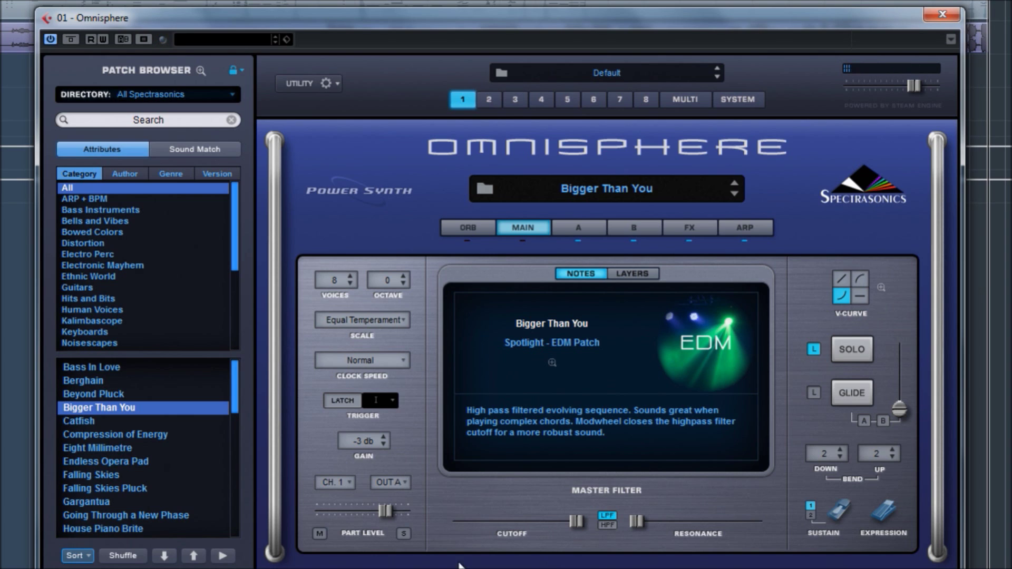
{"action": "left_click", "coordinate": [142, 433]}
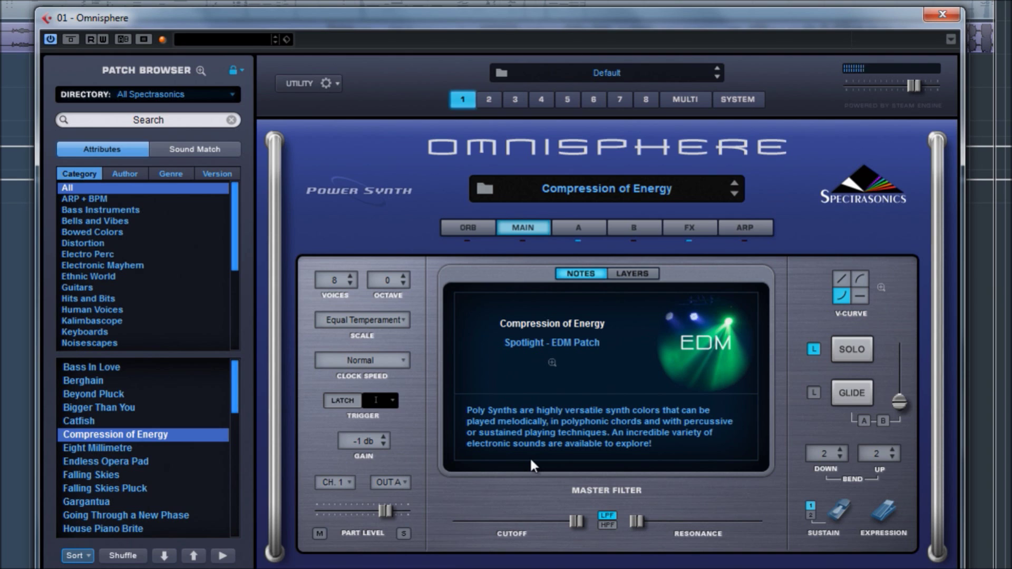
Audition the Eight Millimetre, Gargantua and Going Through a New Phase patches one after another, reading their notes.
{"action": "left_click", "coordinate": [100, 444]}
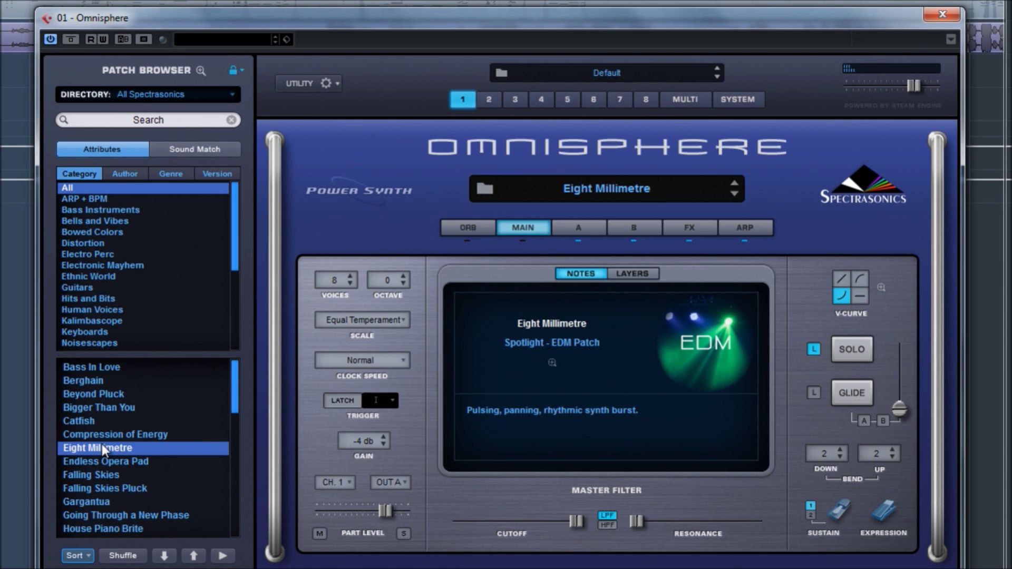
{"action": "left_click", "coordinate": [101, 500]}
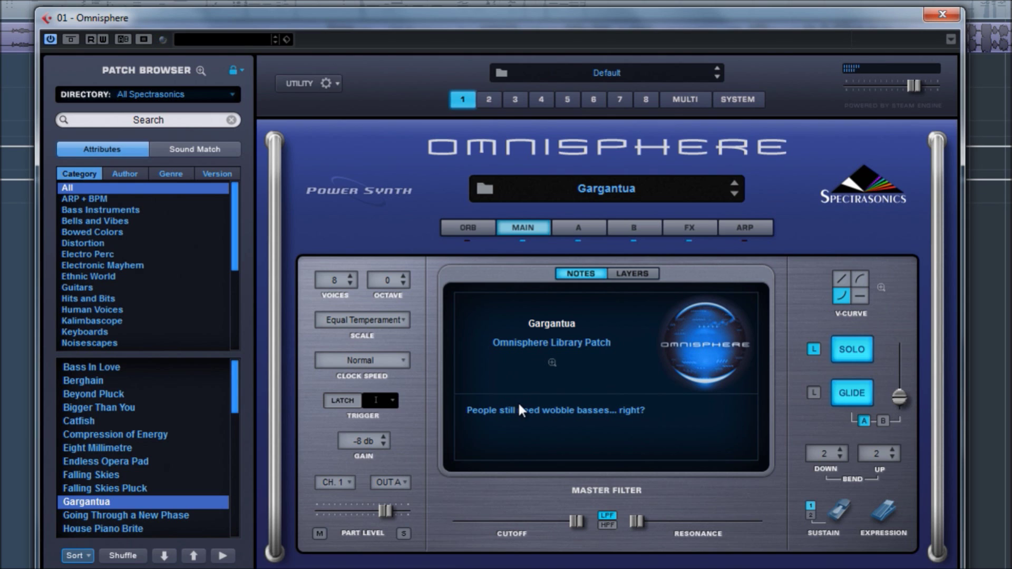
{"action": "left_click", "coordinate": [154, 515]}
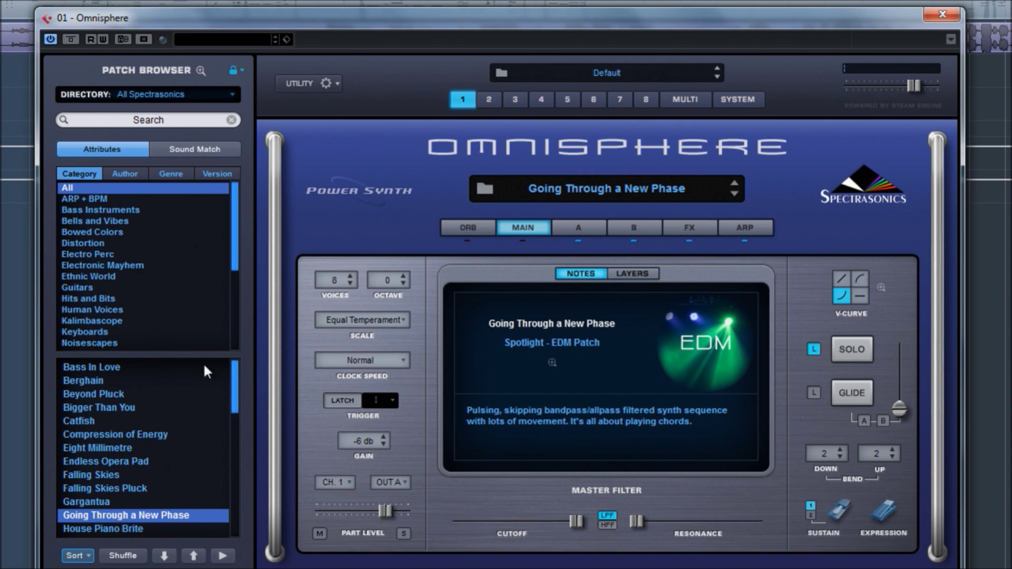
Audition the House Piano Brite, House Piano Dark and Ikea patches in turn, reading their notes.
{"action": "left_click_drag", "start_coordinate": [236, 377], "coordinate": [232, 405]}
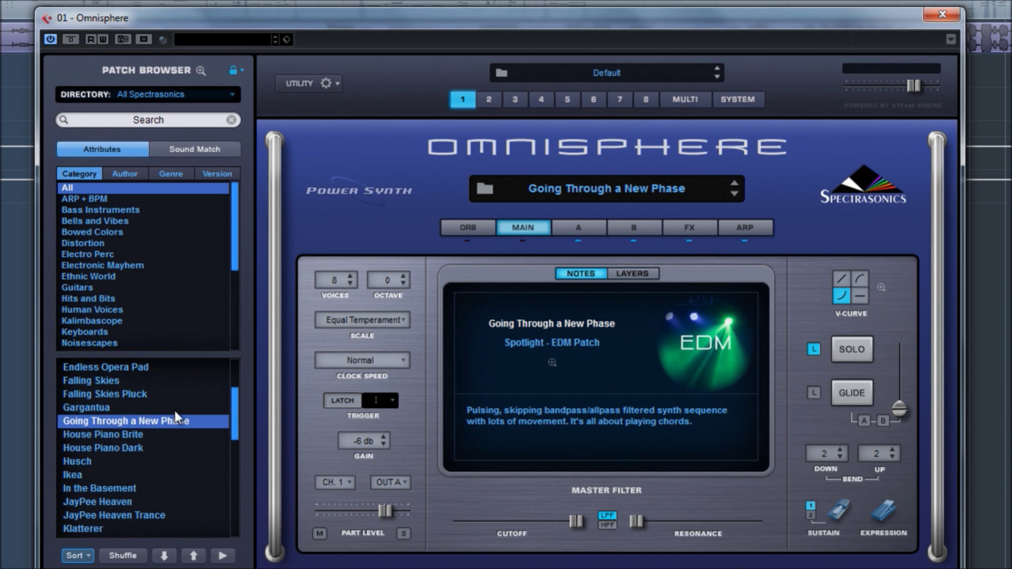
{"action": "left_click", "coordinate": [113, 435]}
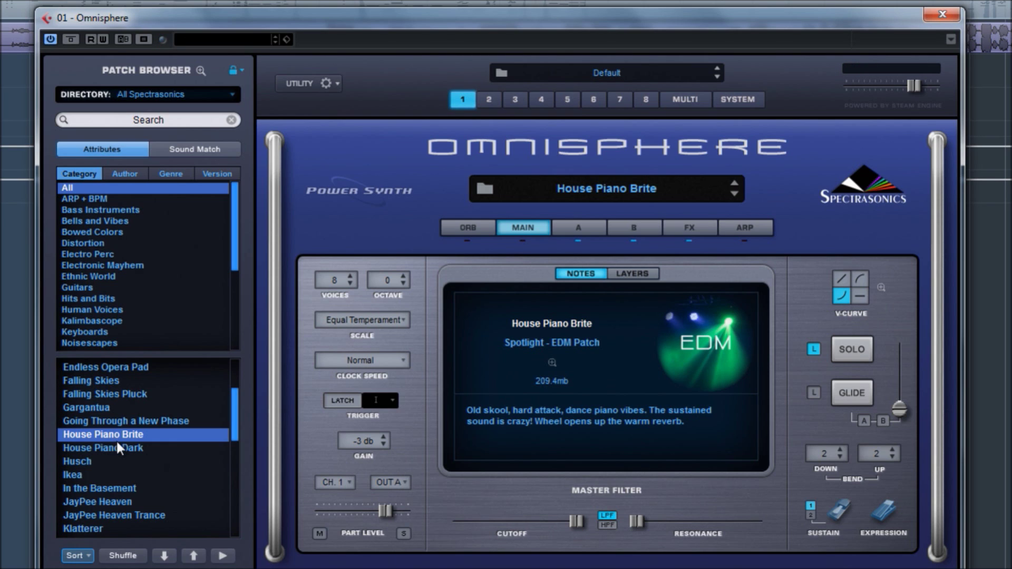
{"action": "left_click", "coordinate": [118, 446]}
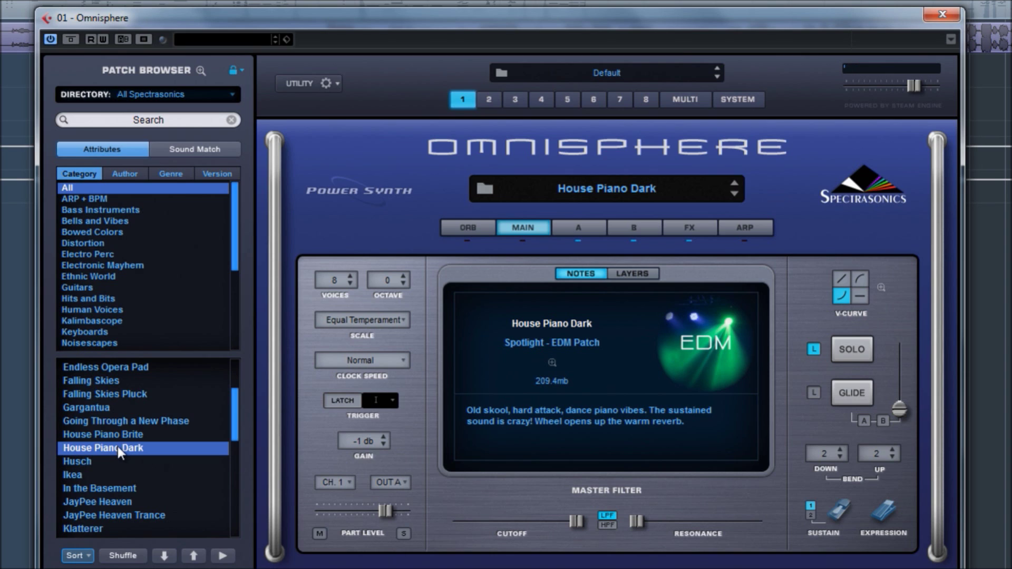
{"action": "left_click", "coordinate": [77, 475]}
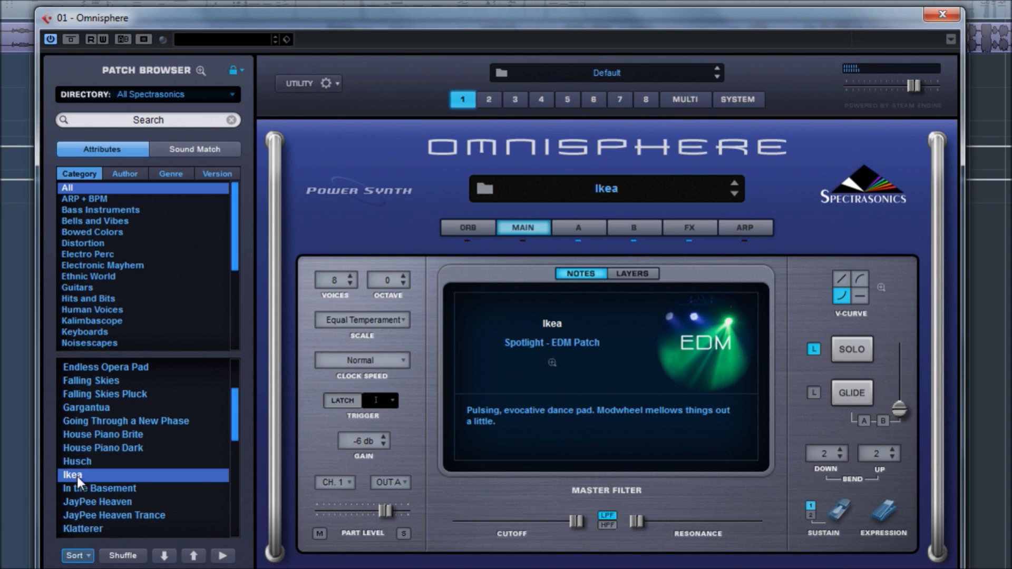
Load the JayPee Heaven patch and inspect its arpeggiator and the oscillators of layers A and B.
{"action": "left_click", "coordinate": [115, 502]}
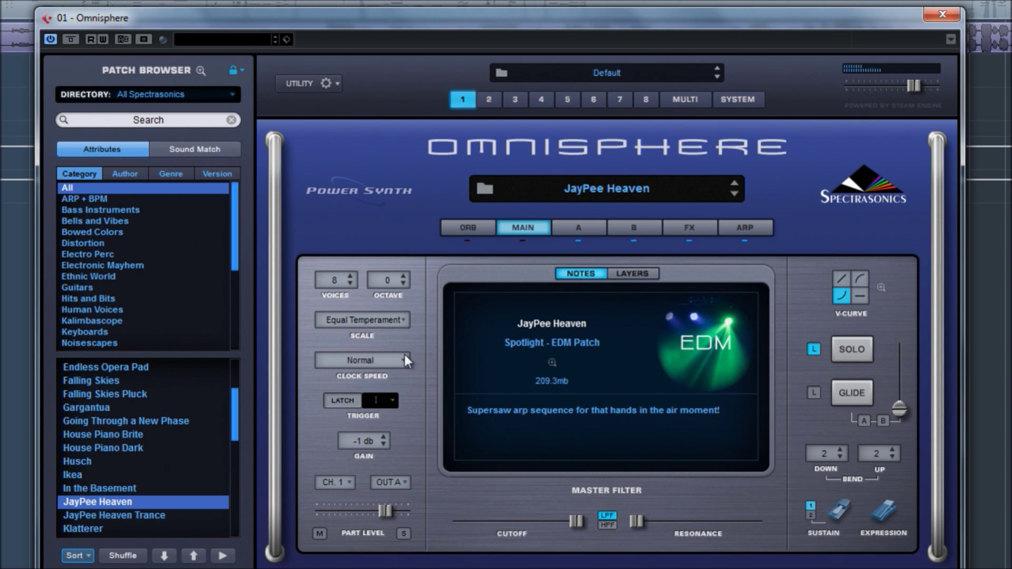
{"action": "left_click", "coordinate": [758, 227]}
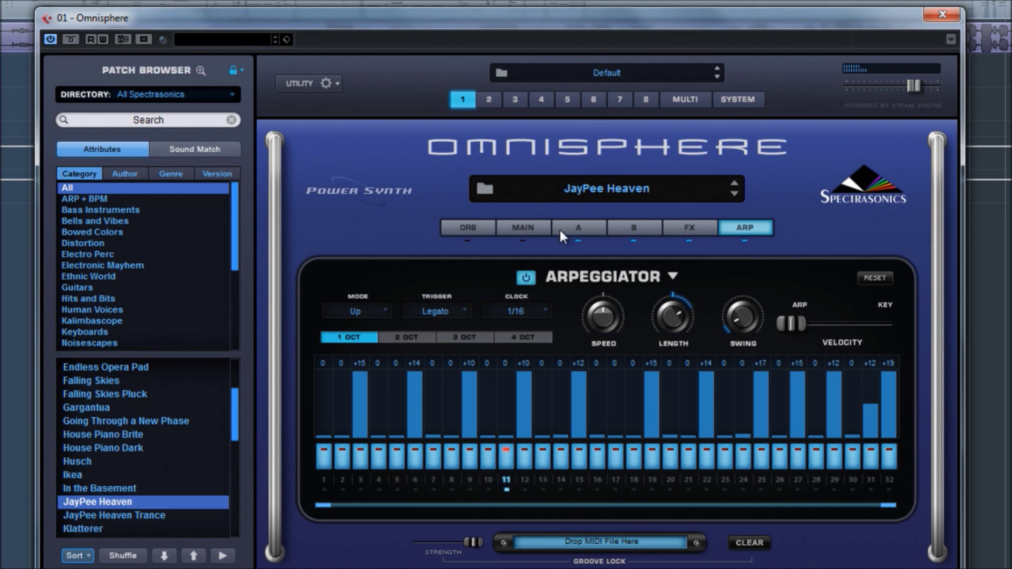
{"action": "left_click", "coordinate": [579, 228]}
{"action": "left_click", "coordinate": [650, 228]}
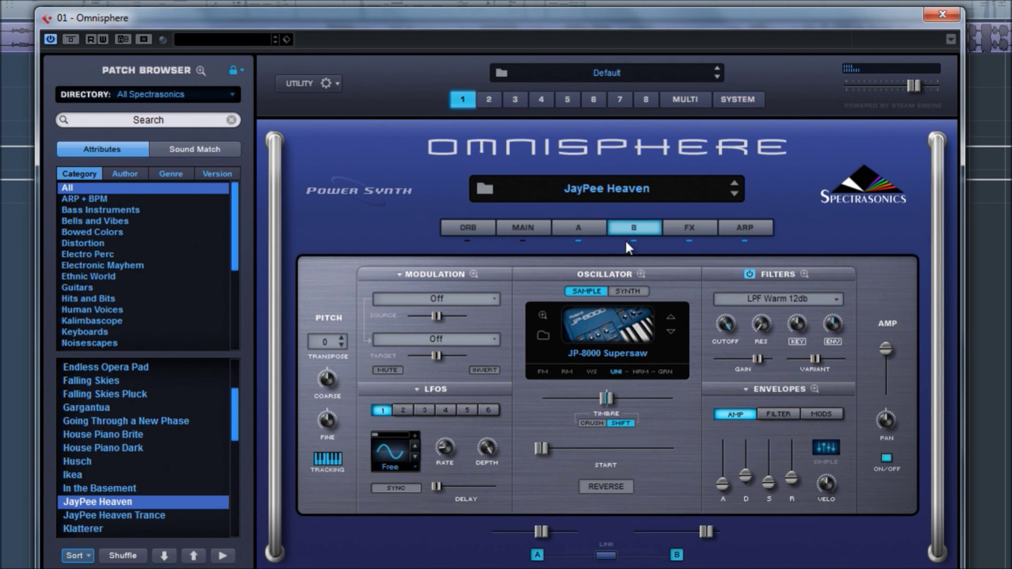
{"action": "left_click", "coordinate": [580, 229]}
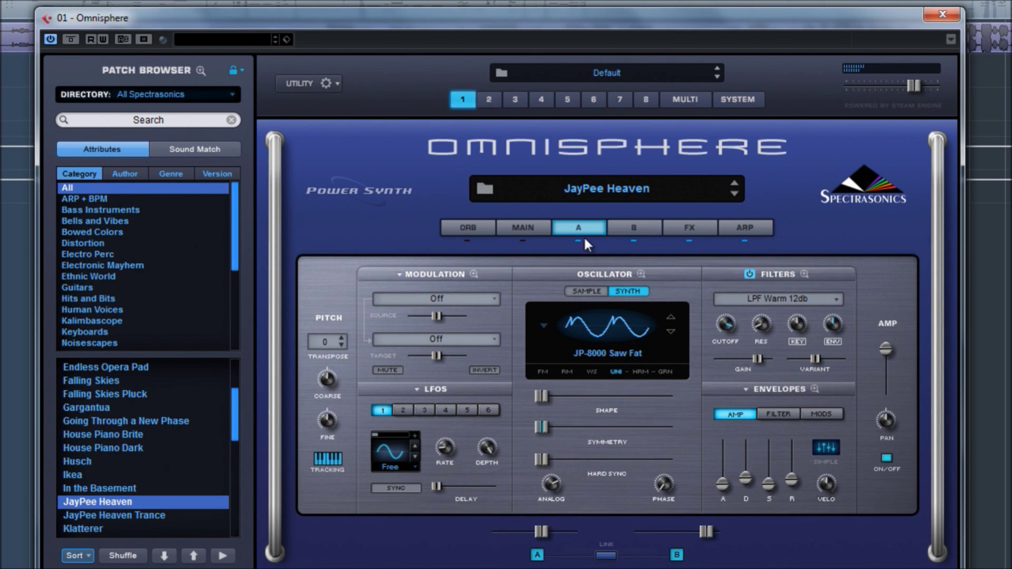
Check JayPee Heaven's entry in the full patch browser, and load Lawnmower with its patch notes shown.
{"action": "left_click", "coordinate": [480, 188]}
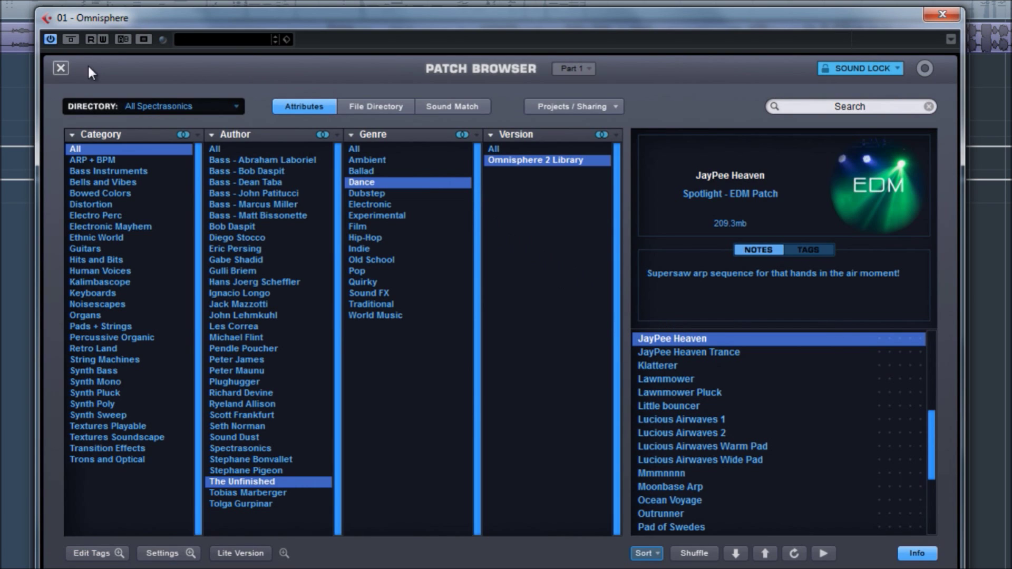
{"action": "left_click", "coordinate": [61, 68]}
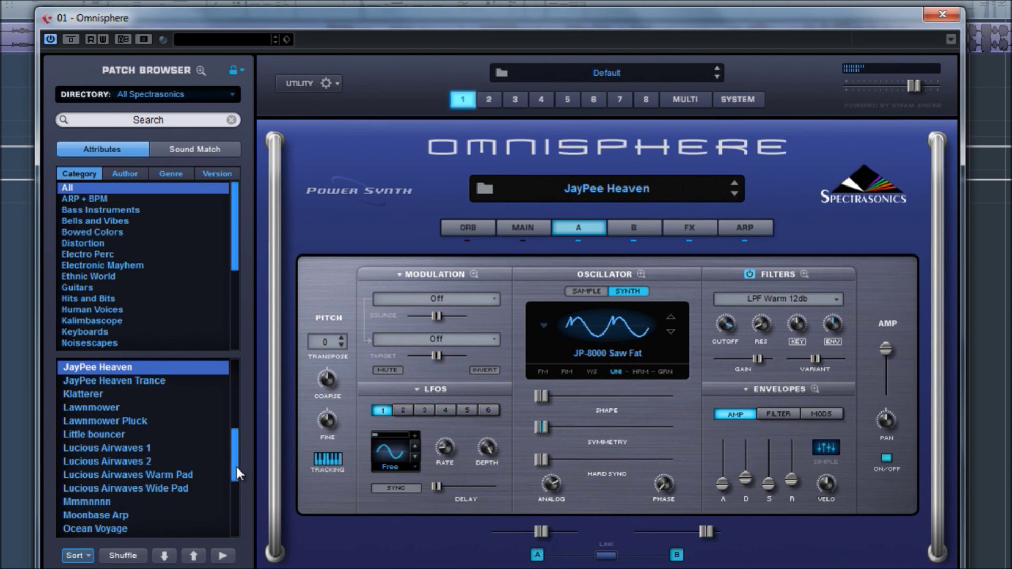
{"action": "left_click", "coordinate": [99, 406]}
{"action": "left_click", "coordinate": [517, 226]}
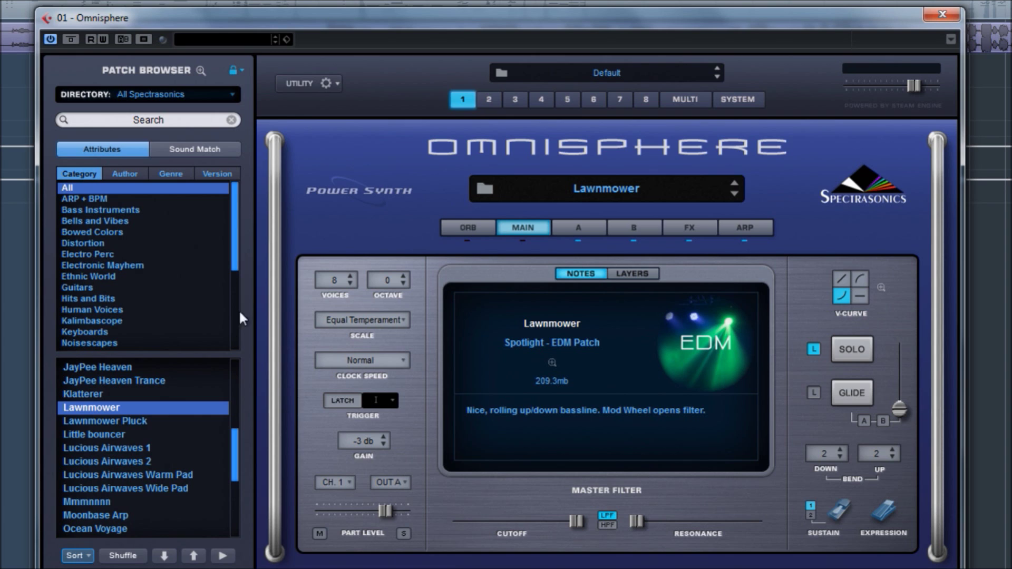
Audition the Lucious Airwaves 1, Mmmnnnnn and Outrunner patches in turn, reading their notes.
{"action": "left_click", "coordinate": [138, 447]}
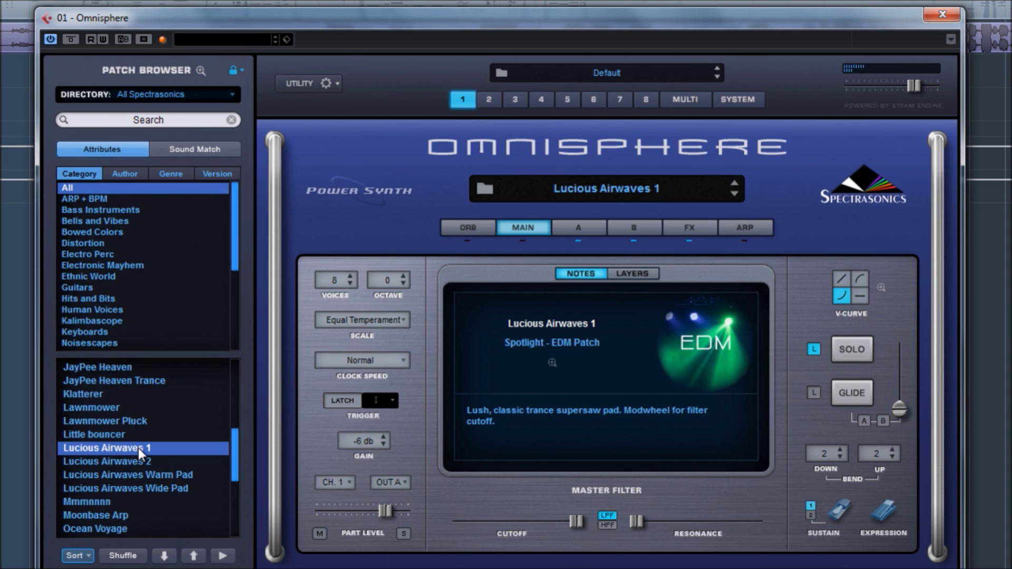
{"action": "left_click", "coordinate": [97, 500]}
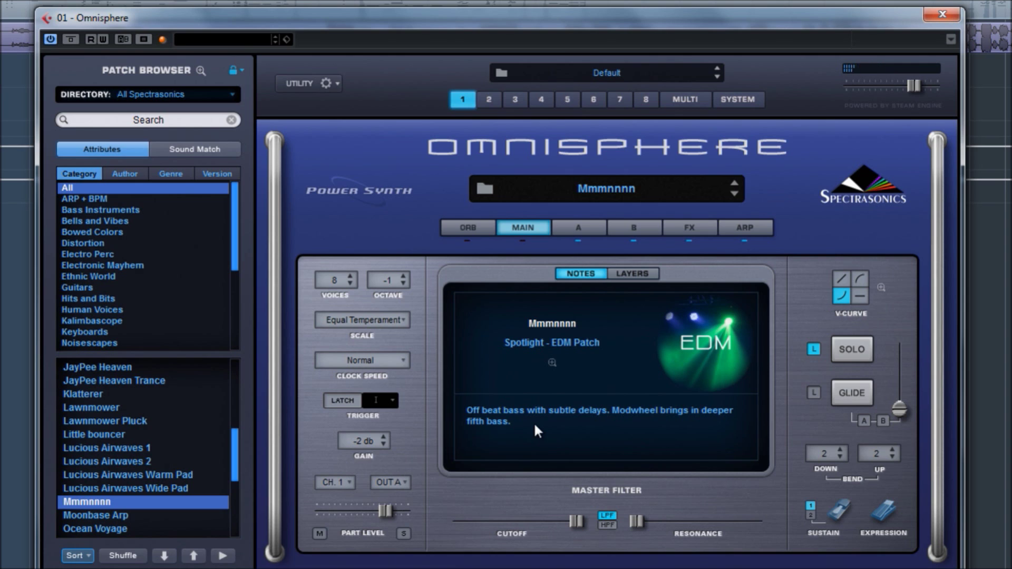
{"action": "left_click_drag", "start_coordinate": [239, 438], "coordinate": [239, 463]}
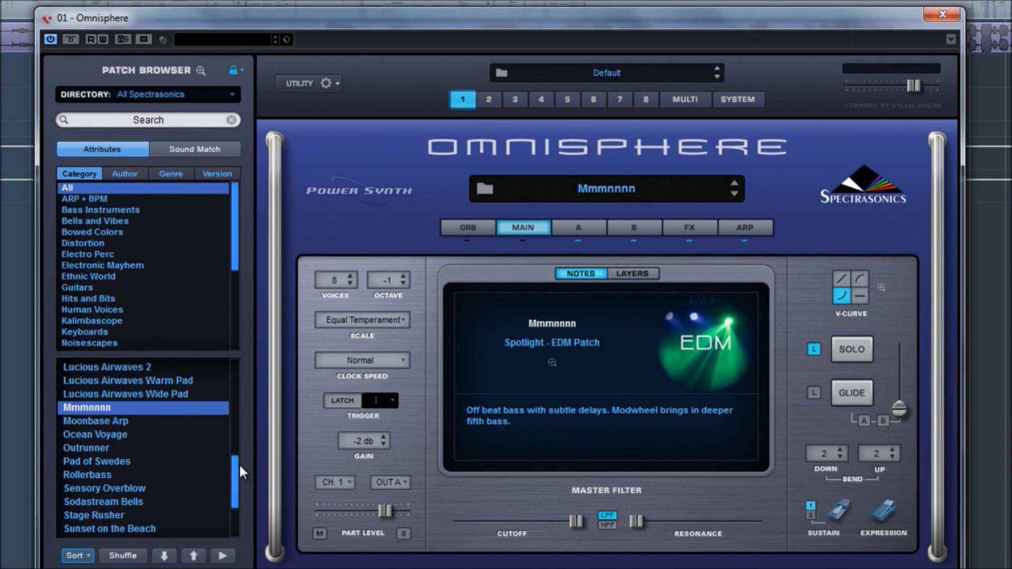
{"action": "left_click", "coordinate": [102, 449]}
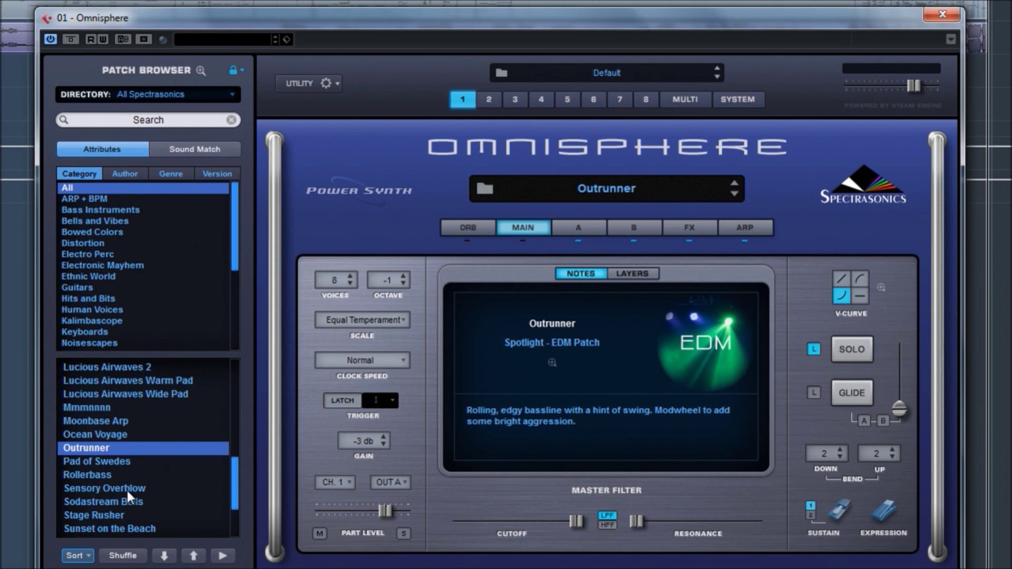
Audition the Sodastream Bells and Stage Rusher patches in turn, reading their notes.
{"action": "left_click", "coordinate": [140, 502]}
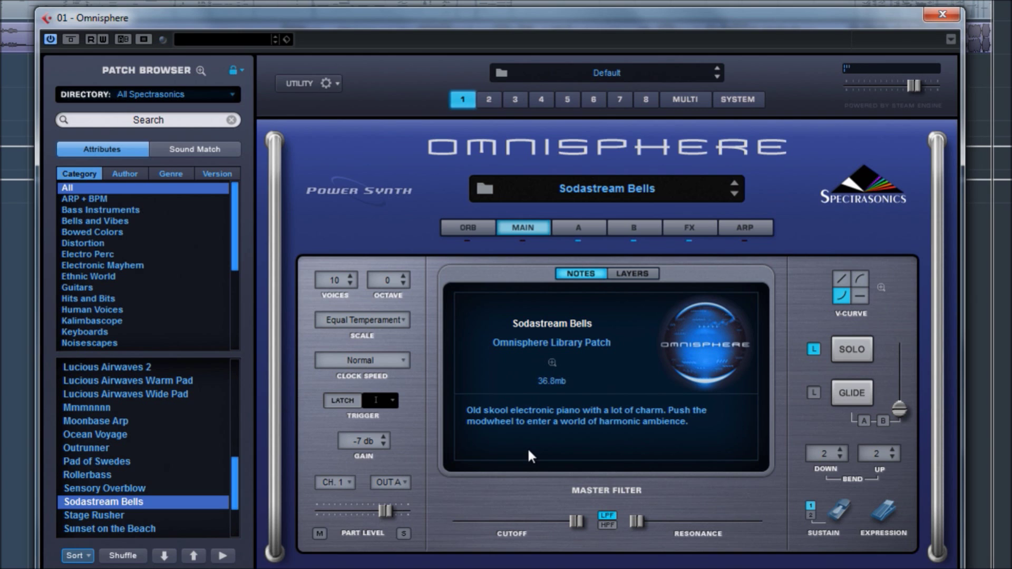
{"action": "mouse_move", "coordinate": [237, 473]}
{"action": "left_mouse_down"}
{"action": "mouse_move", "coordinate": [241, 507]}
{"action": "mouse_move", "coordinate": [239, 470]}
{"action": "mouse_move", "coordinate": [239, 478]}
{"action": "left_mouse_up"}
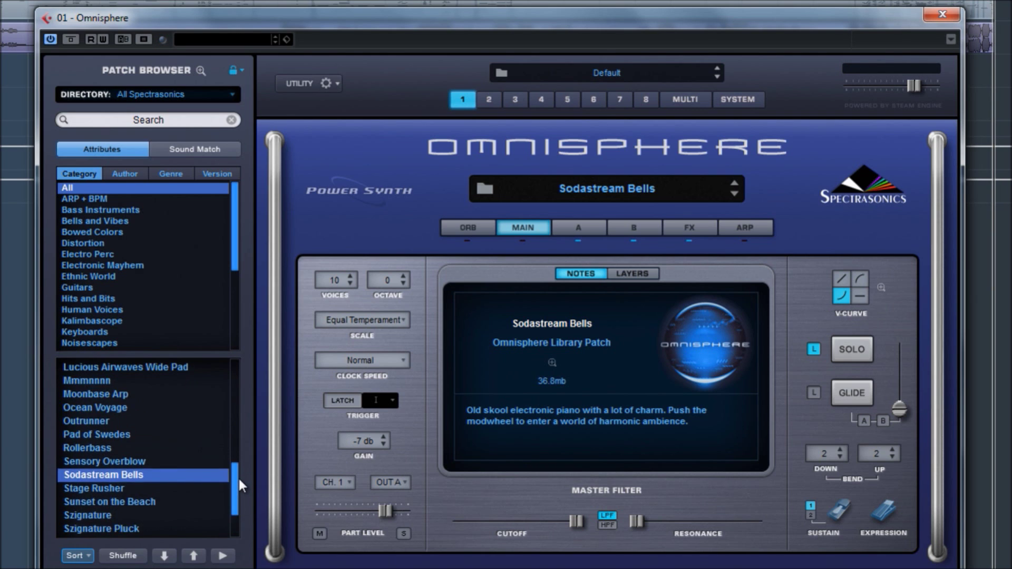
{"action": "left_click", "coordinate": [109, 489]}
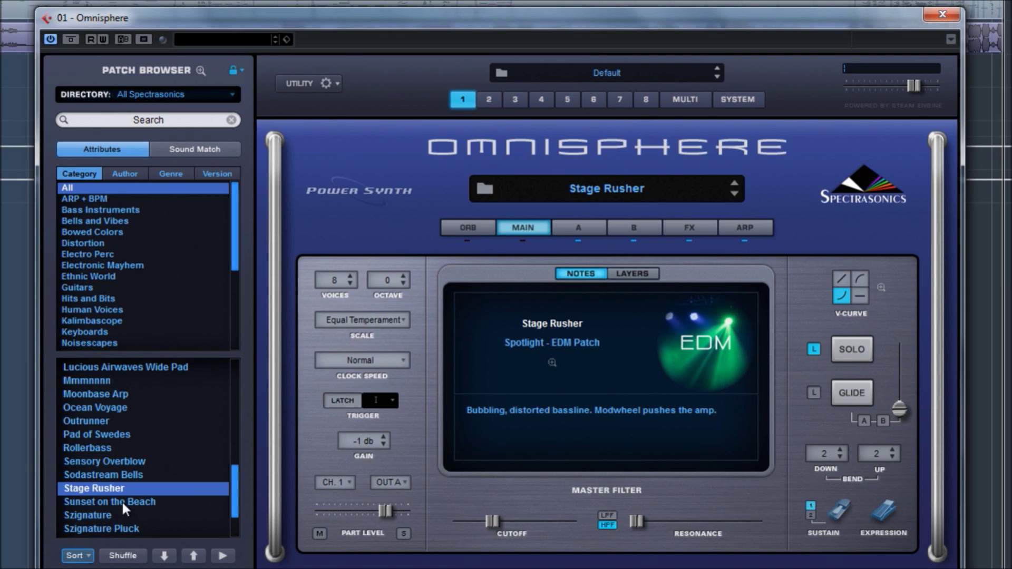
Audition the Sunset on the Beach and Szignature patches in turn, reading their notes.
{"action": "left_click", "coordinate": [122, 501]}
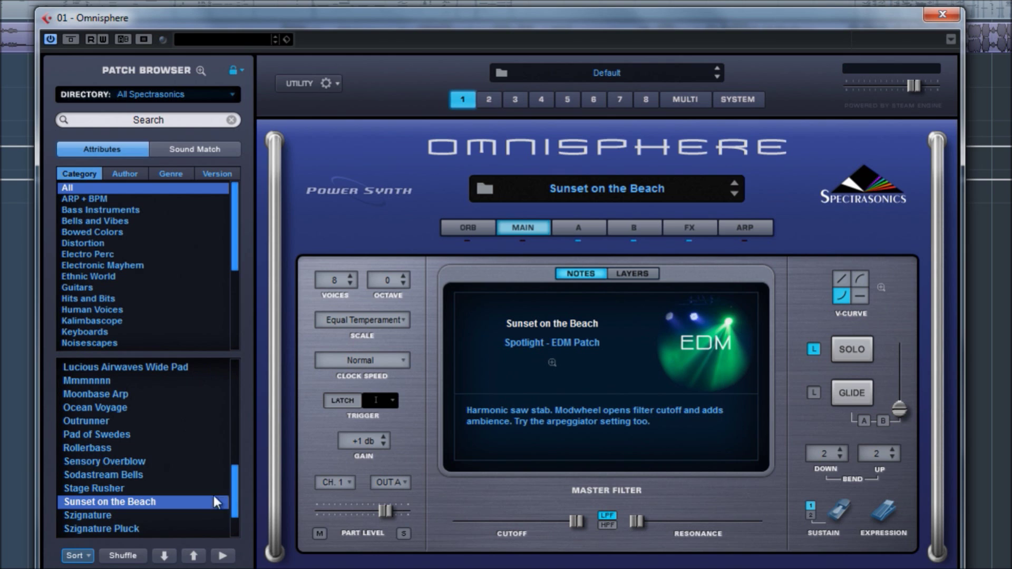
{"action": "left_click_drag", "start_coordinate": [239, 485], "coordinate": [235, 508]}
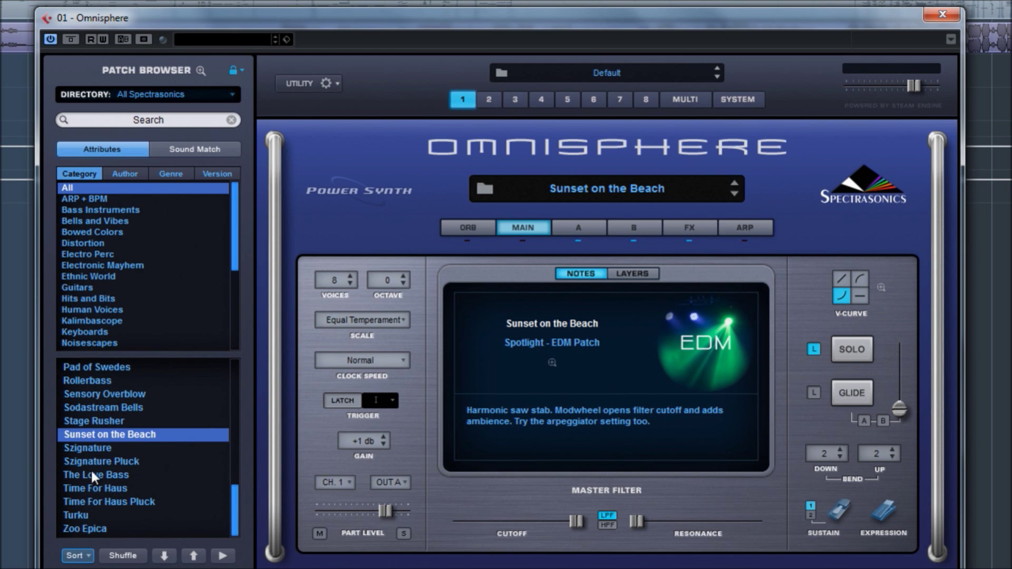
{"action": "left_click", "coordinate": [88, 448]}
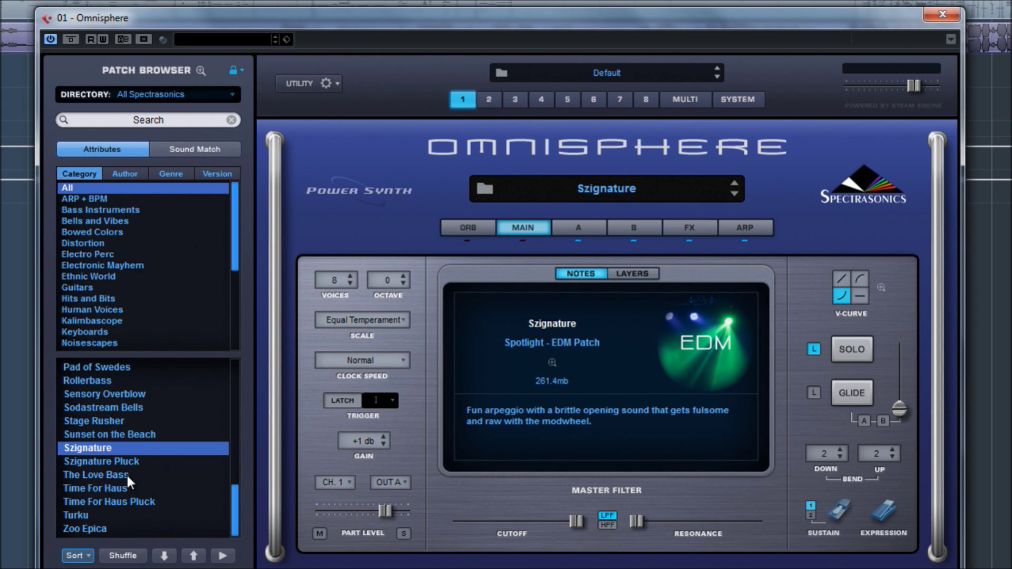
Load the Time For Haus patch and compare its layer A and B oscillator settings, including layer B's Harmonia voices.
{"action": "left_click", "coordinate": [119, 488]}
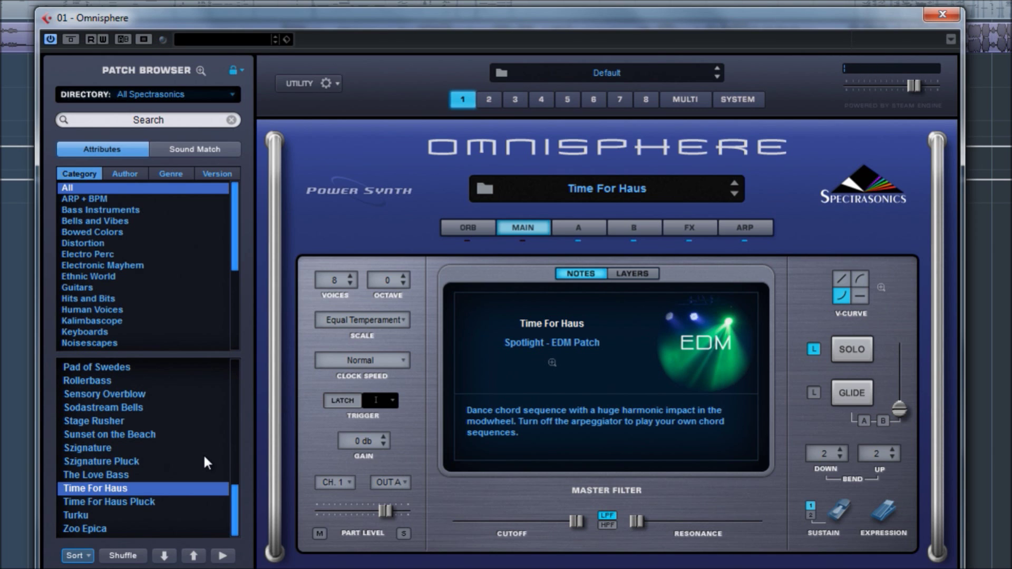
{"action": "left_click", "coordinate": [589, 224]}
{"action": "left_click", "coordinate": [640, 229]}
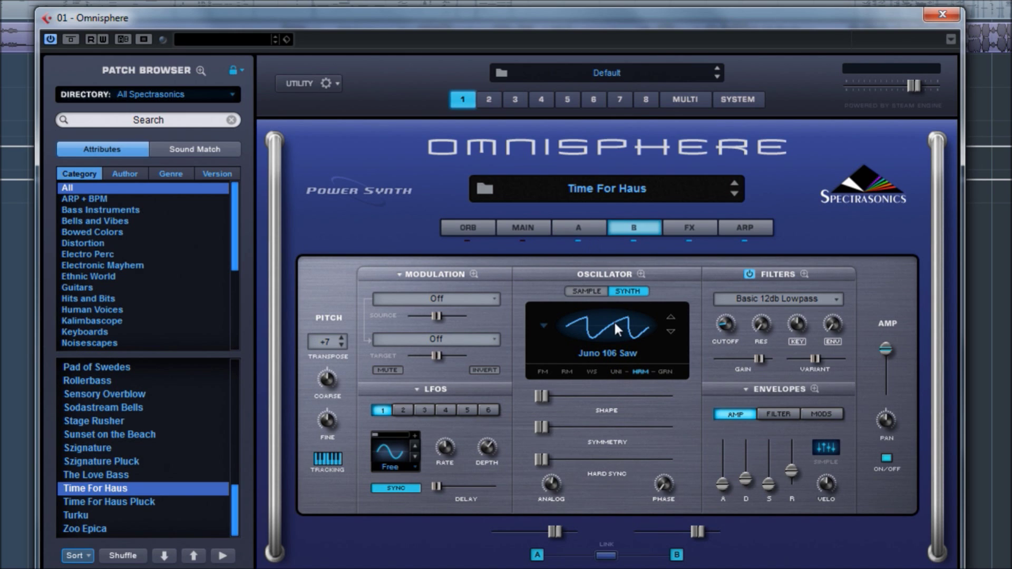
{"action": "left_click", "coordinate": [586, 232]}
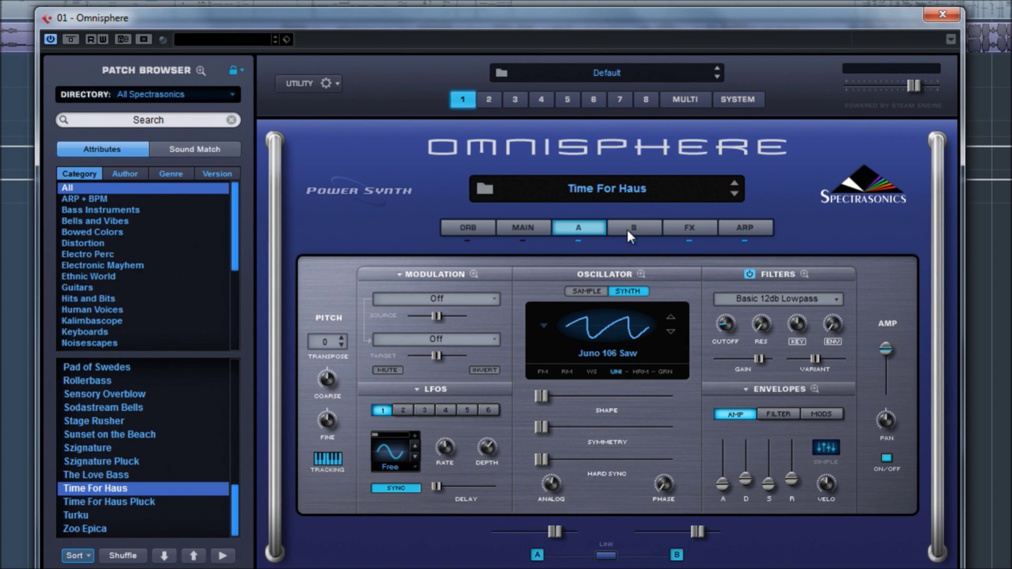
{"action": "left_click", "coordinate": [620, 232]}
{"action": "left_click", "coordinate": [594, 228]}
{"action": "left_click", "coordinate": [641, 230]}
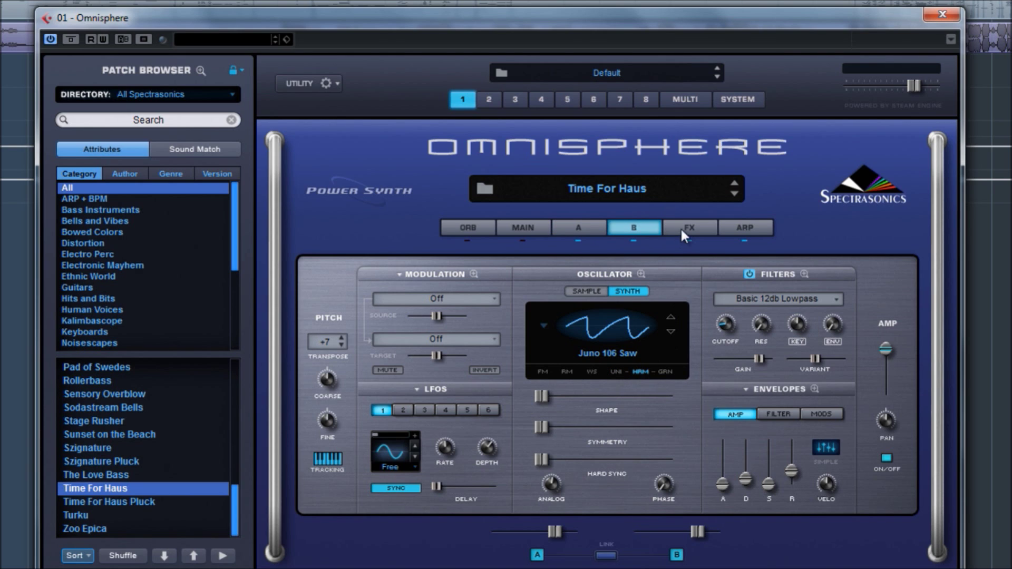
{"action": "left_click", "coordinate": [644, 373]}
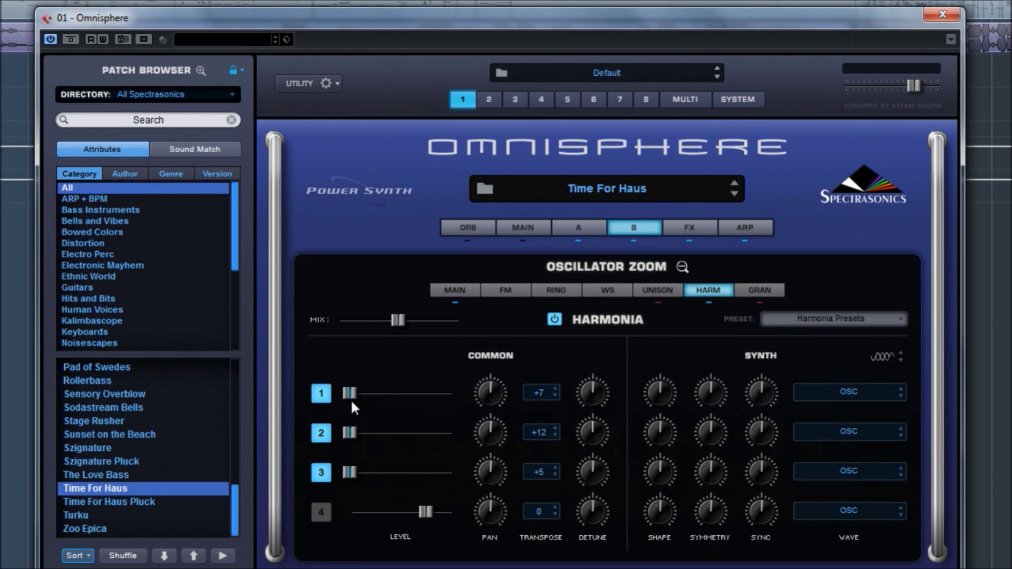
{"action": "left_click", "coordinate": [679, 268]}
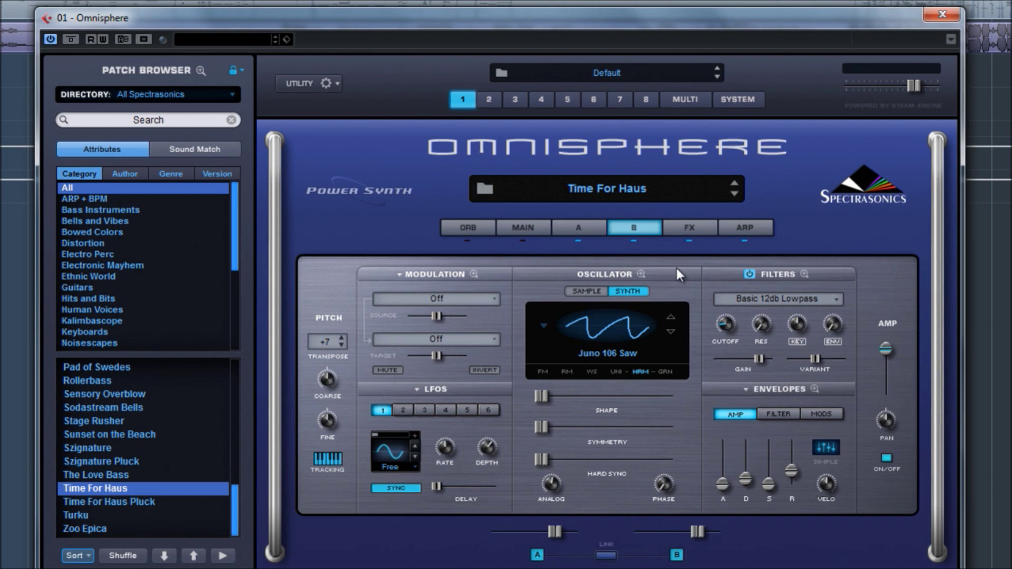
Audition the Turku patch, reading its notes and viewing its arpeggiator pattern.
{"action": "left_click", "coordinate": [94, 516]}
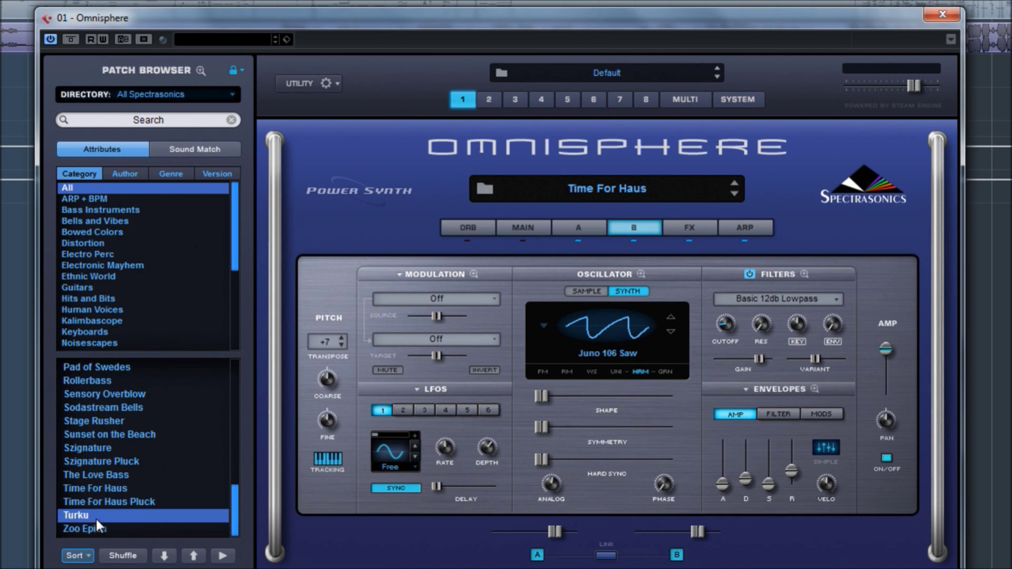
{"action": "left_click", "coordinate": [529, 234]}
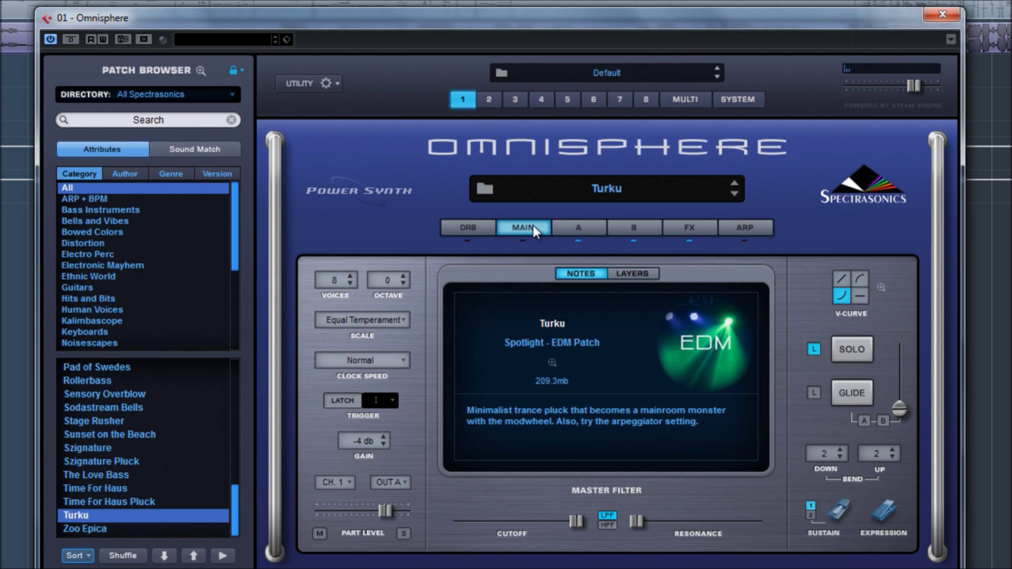
{"action": "left_click", "coordinate": [742, 232]}
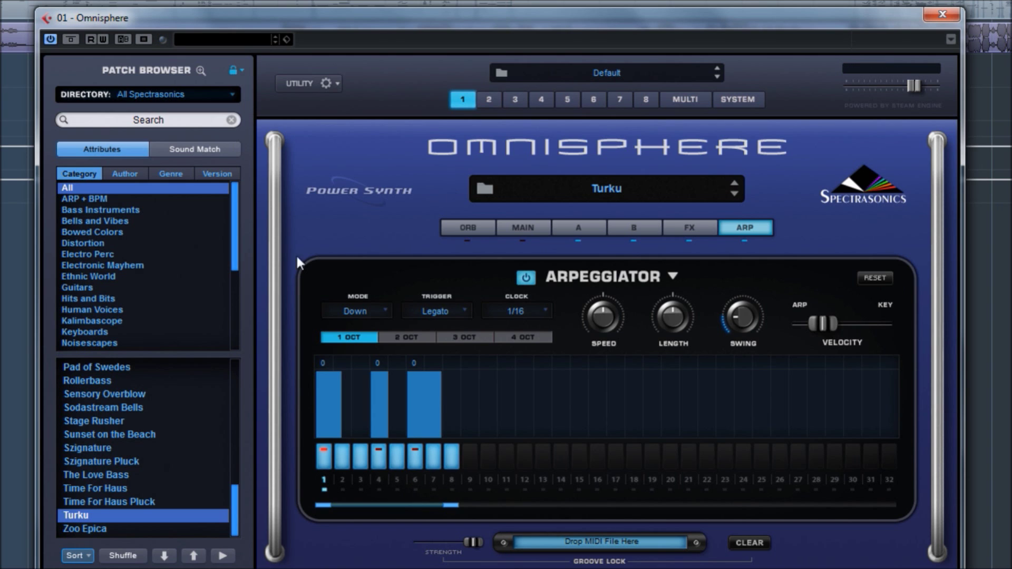
Load the Zoo Epica patch with its notes shown, and check its entry in the full patch browser.
{"action": "left_click", "coordinate": [101, 528]}
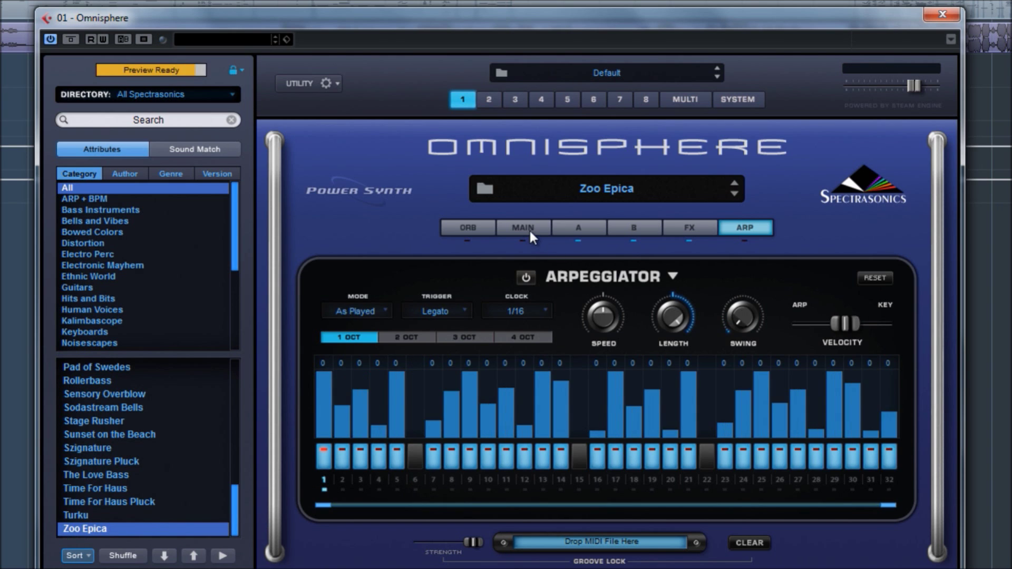
{"action": "left_click", "coordinate": [529, 228]}
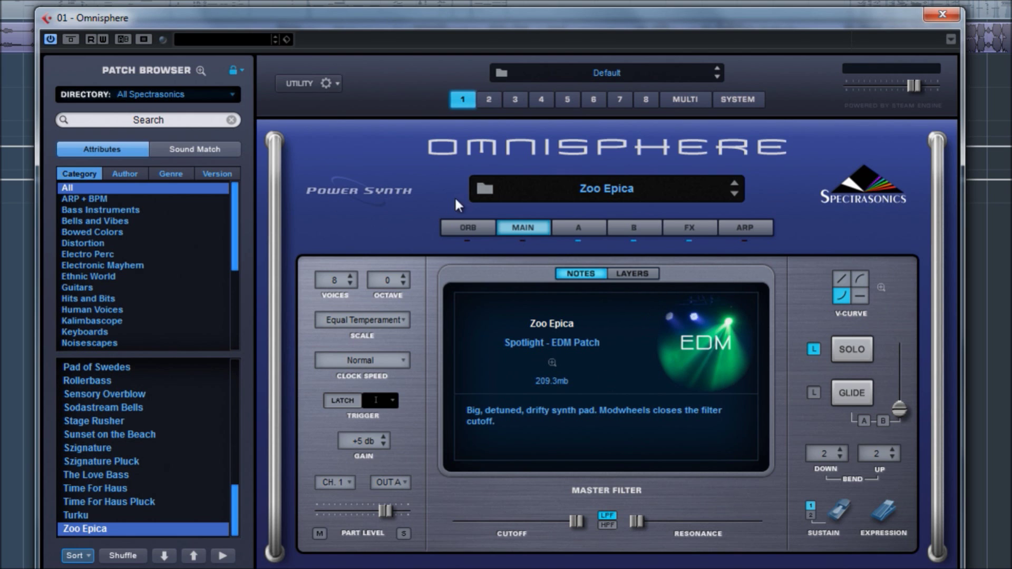
{"action": "left_click", "coordinate": [476, 187]}
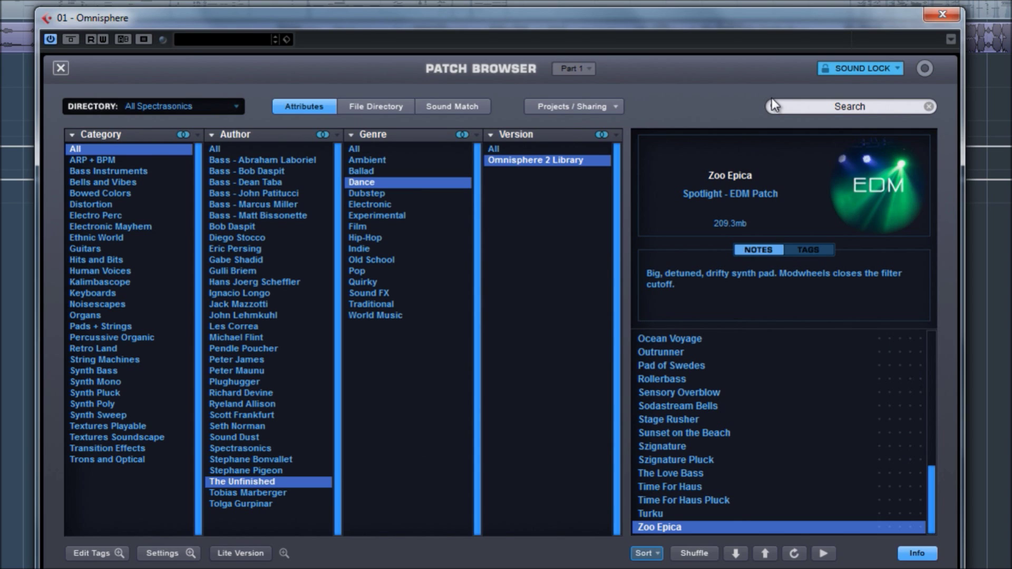
{"action": "left_click", "coordinate": [66, 71]}
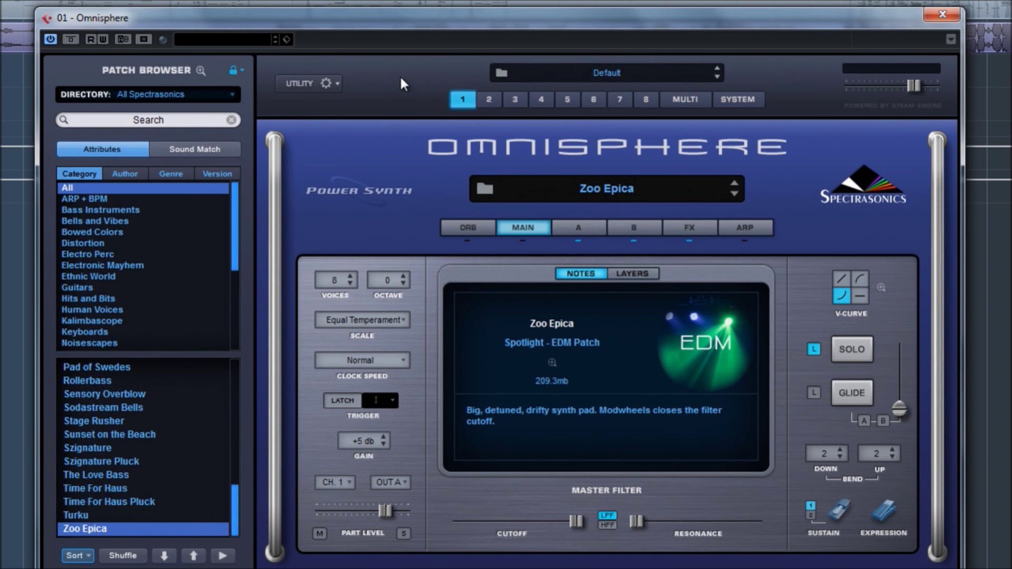
Reopen the full patch browser and look through the attribute types available for the Author column, keeping Author.
{"action": "left_click", "coordinate": [466, 229]}
{"action": "left_click", "coordinate": [521, 231]}
{"action": "left_click", "coordinate": [485, 191]}
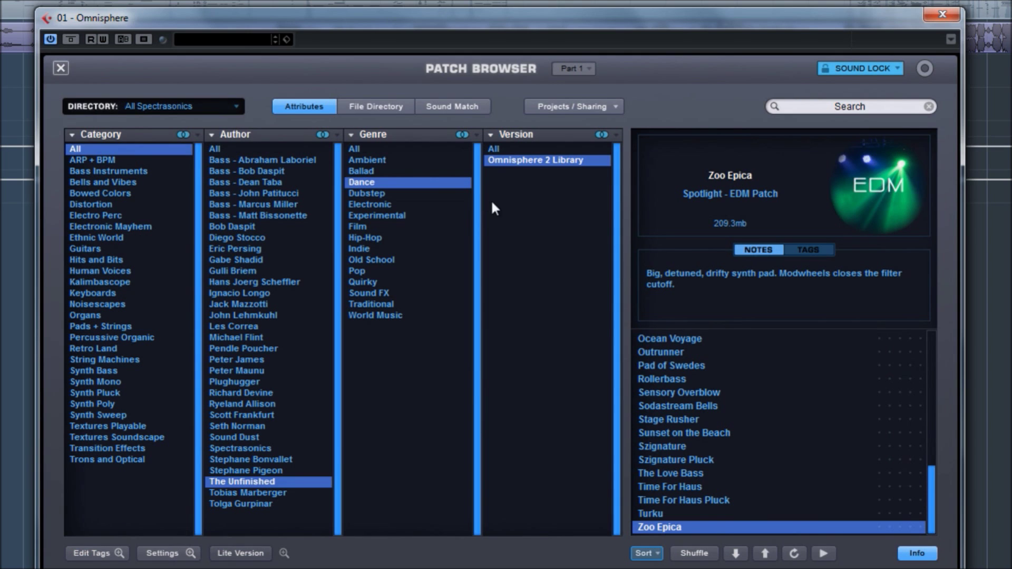
{"action": "left_click", "coordinate": [226, 136]}
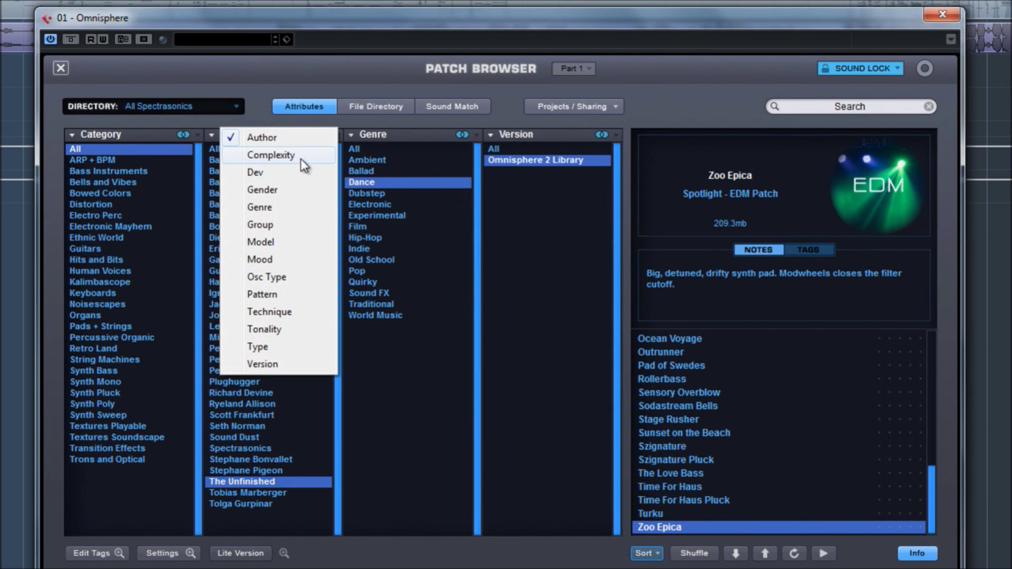
{"action": "left_click", "coordinate": [261, 119]}
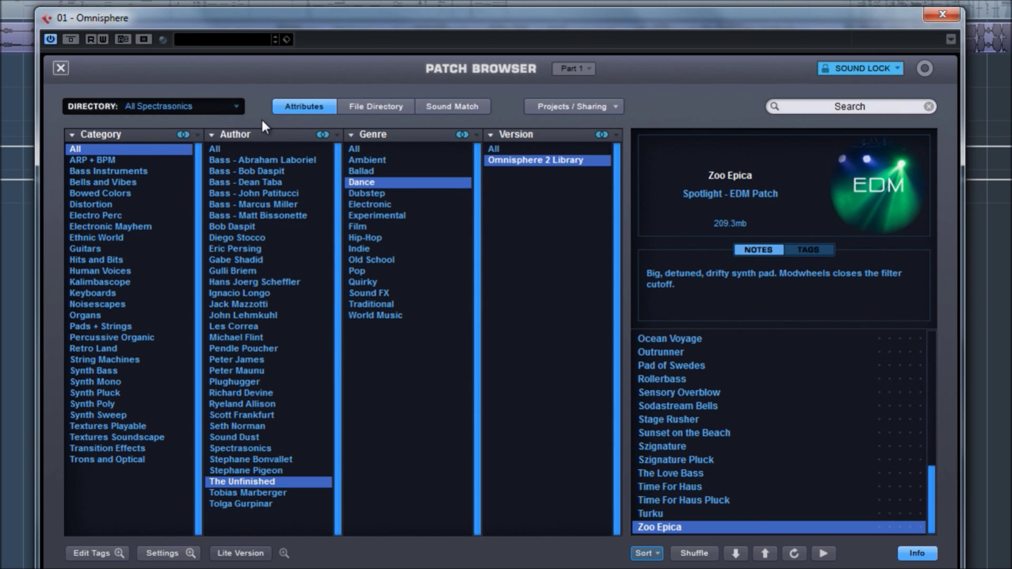